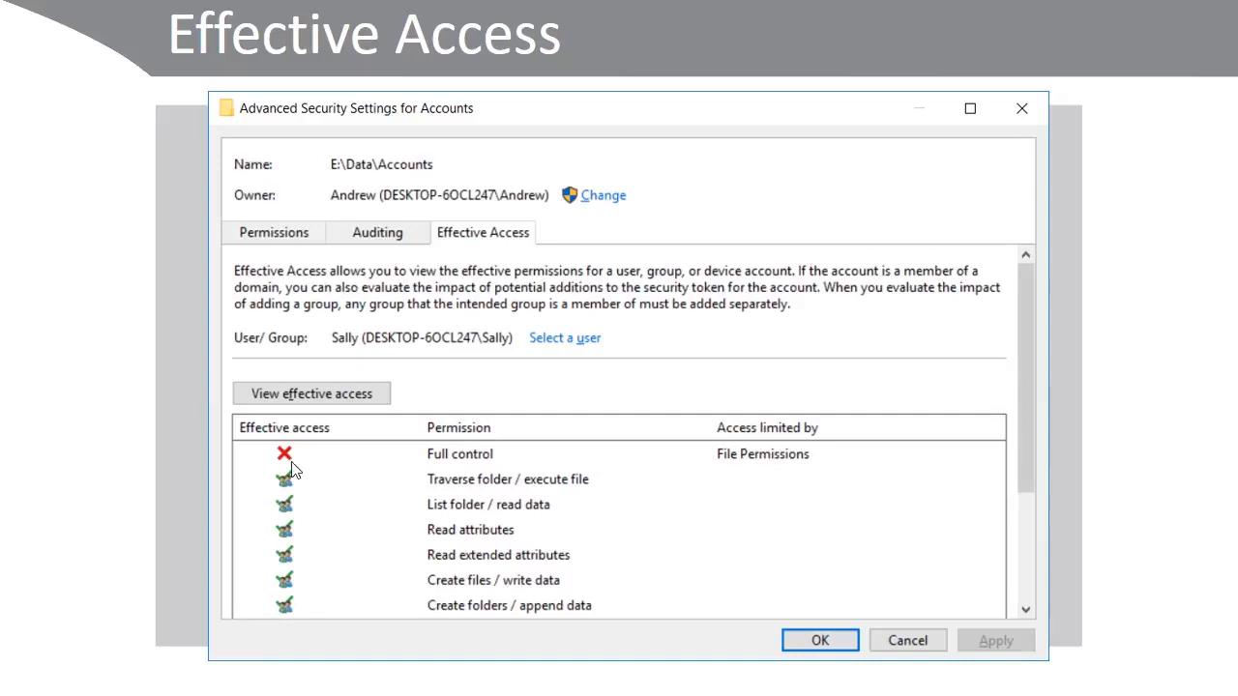
Open the security permissions of the Data folder on Local Disk (C:)
{"action": "left_click", "coordinate": [29, 691]}
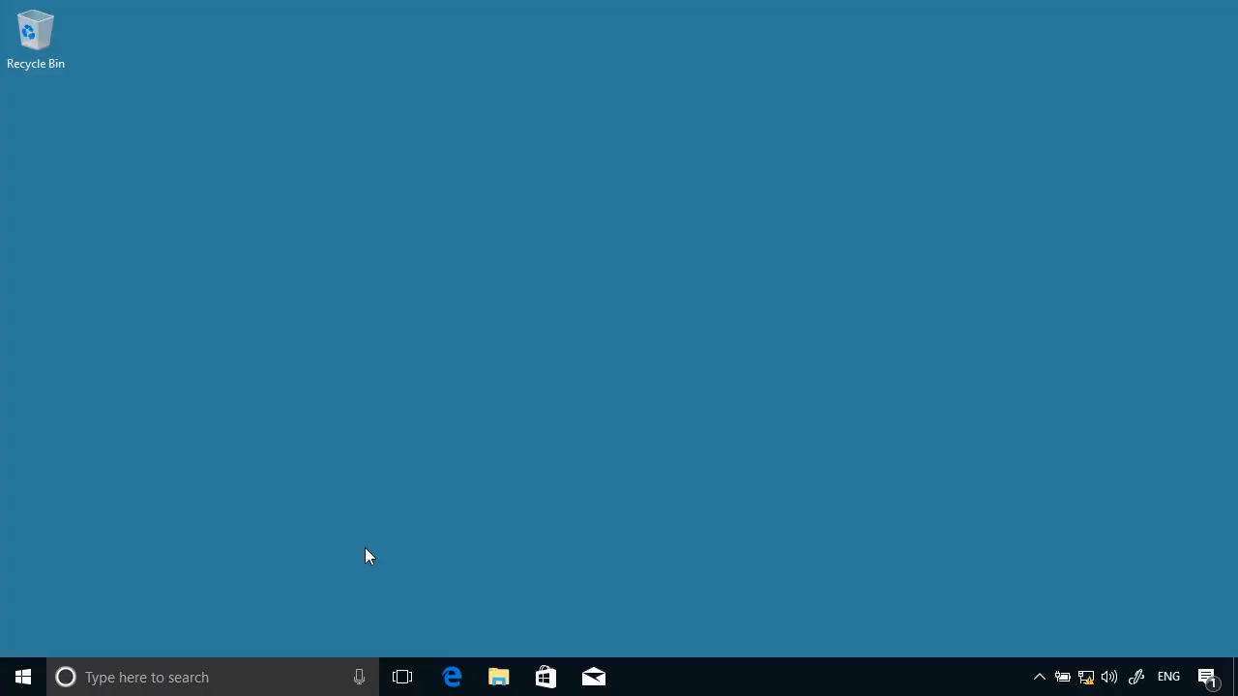
{"action": "left_click", "coordinate": [508, 685]}
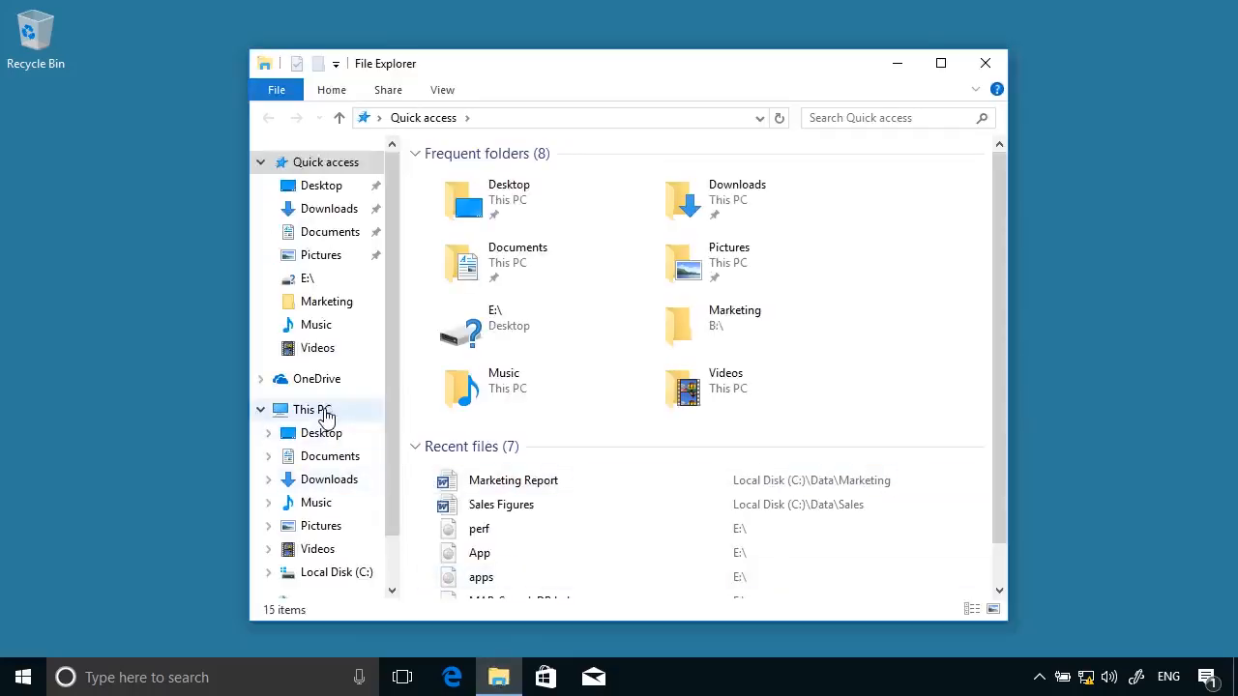
{"action": "left_click", "coordinate": [327, 416]}
{"action": "double_click", "coordinate": [474, 372]}
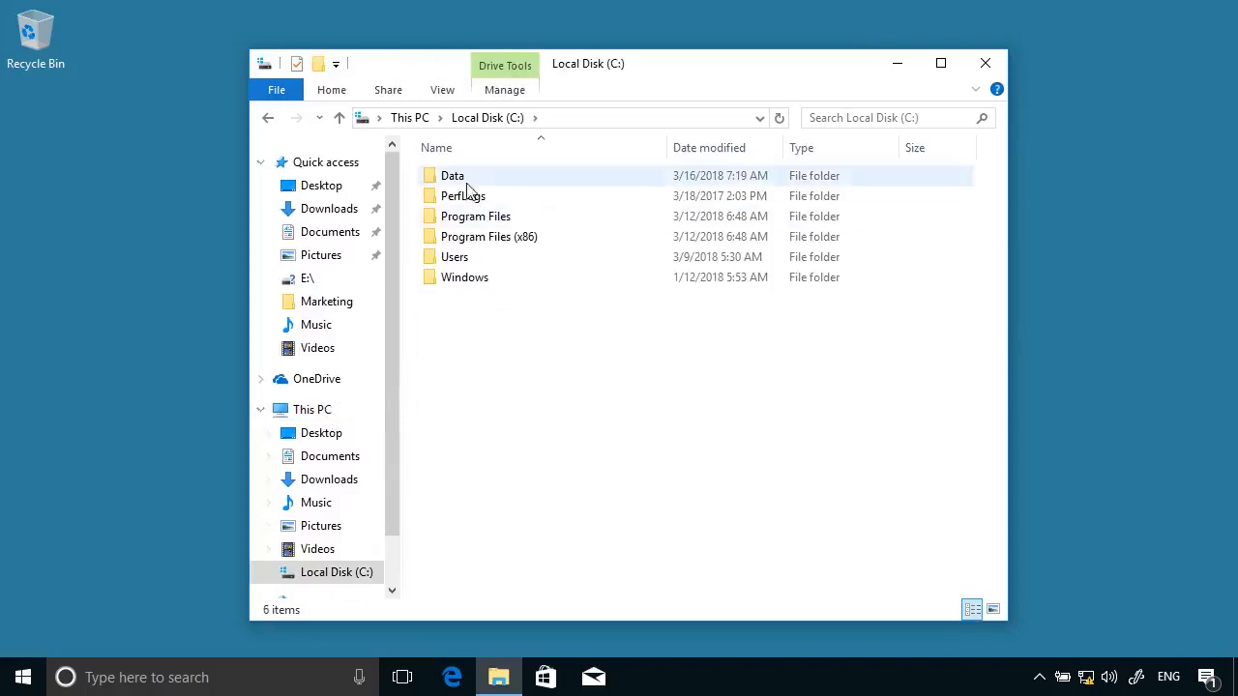
{"action": "left_click", "coordinate": [465, 184]}
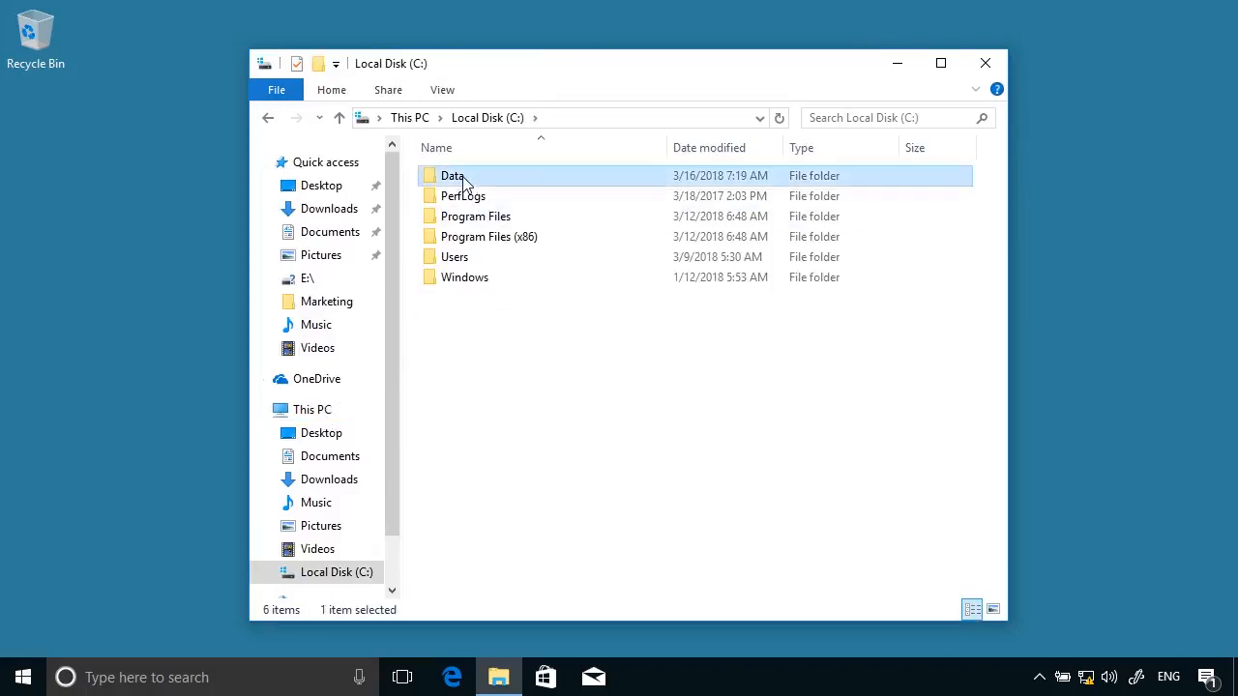
{"action": "right_click", "coordinate": [465, 184]}
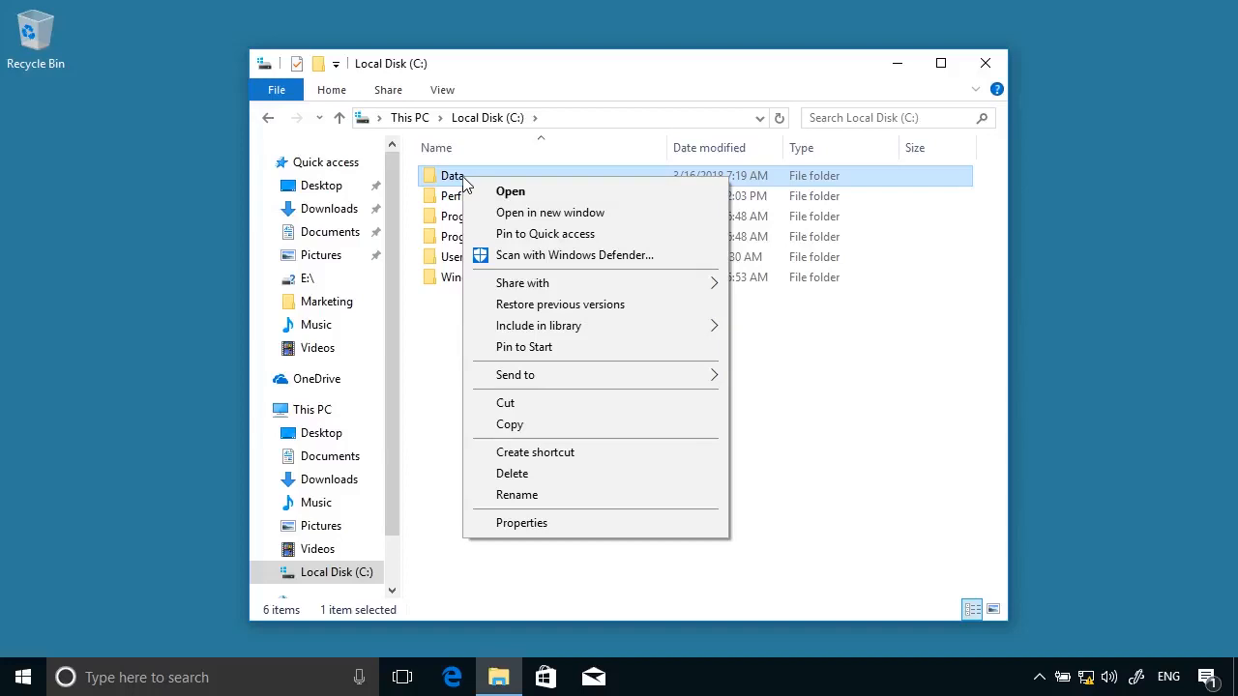
{"action": "left_click", "coordinate": [507, 525]}
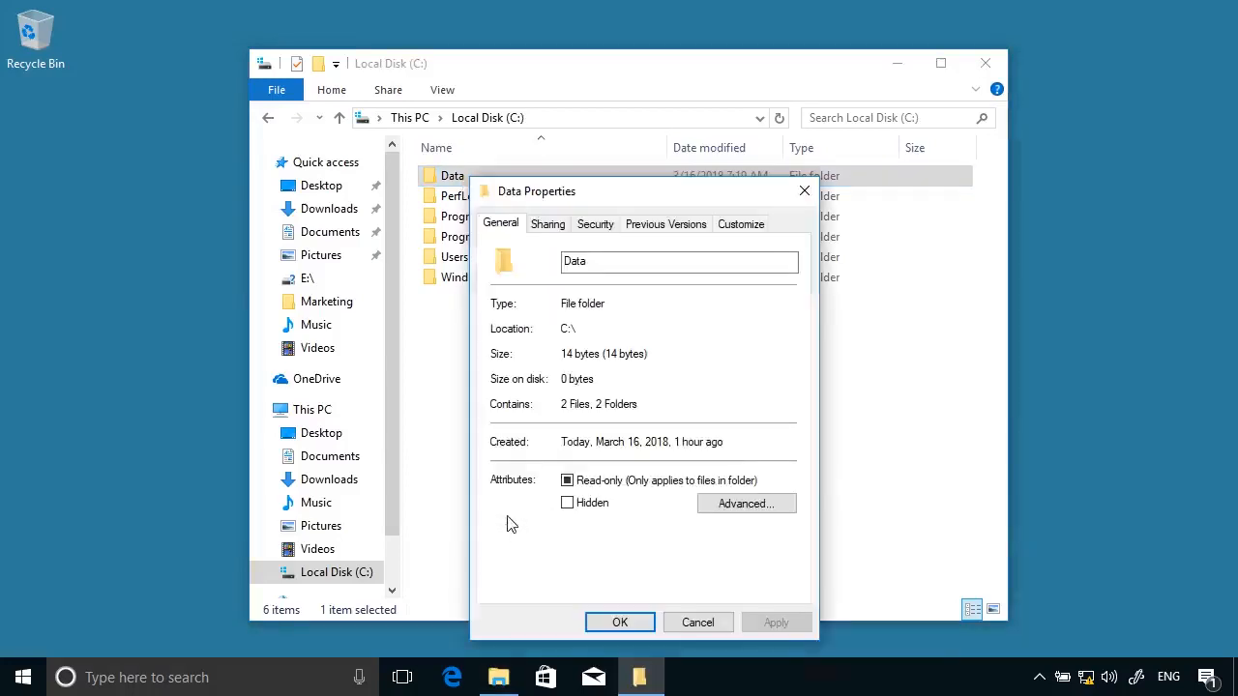
{"action": "left_click", "coordinate": [595, 224]}
{"action": "left_click_drag", "start_coordinate": [596, 193], "coordinate": [473, 67]}
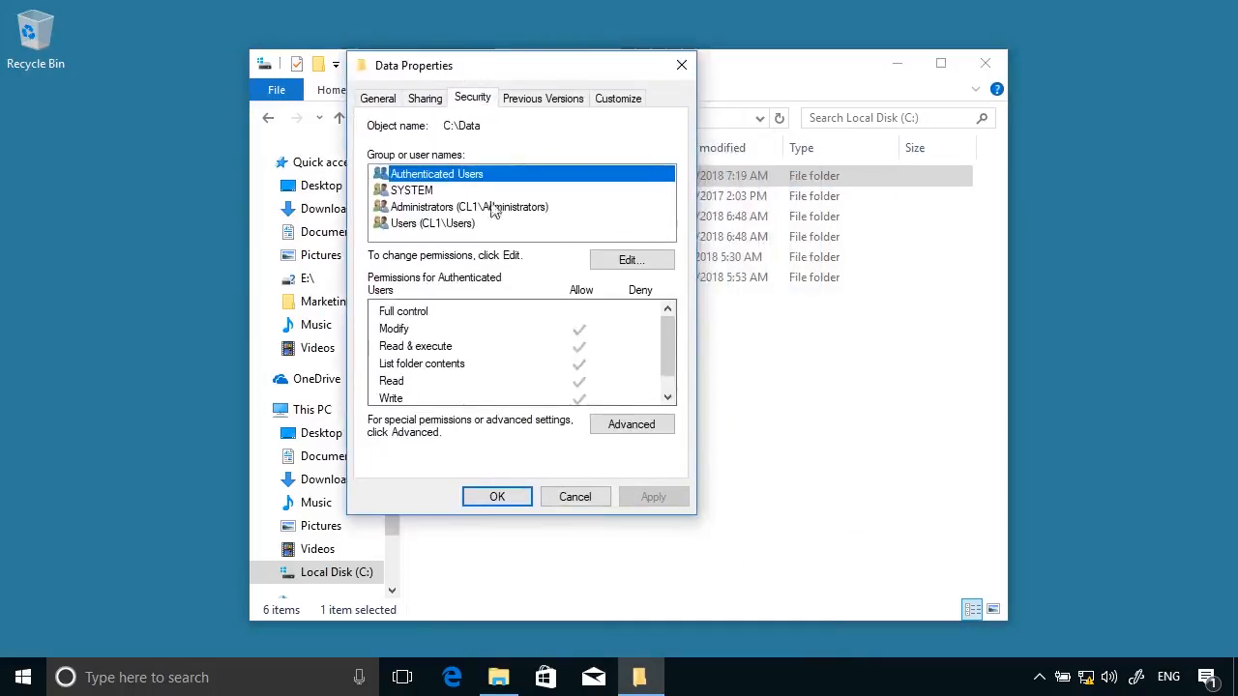
Review the Data folder's permissions for SYSTEM, Administrators, Users and Authenticated Users
{"action": "left_click", "coordinate": [432, 193]}
{"action": "left_click", "coordinate": [433, 211]}
{"action": "left_click", "coordinate": [412, 228]}
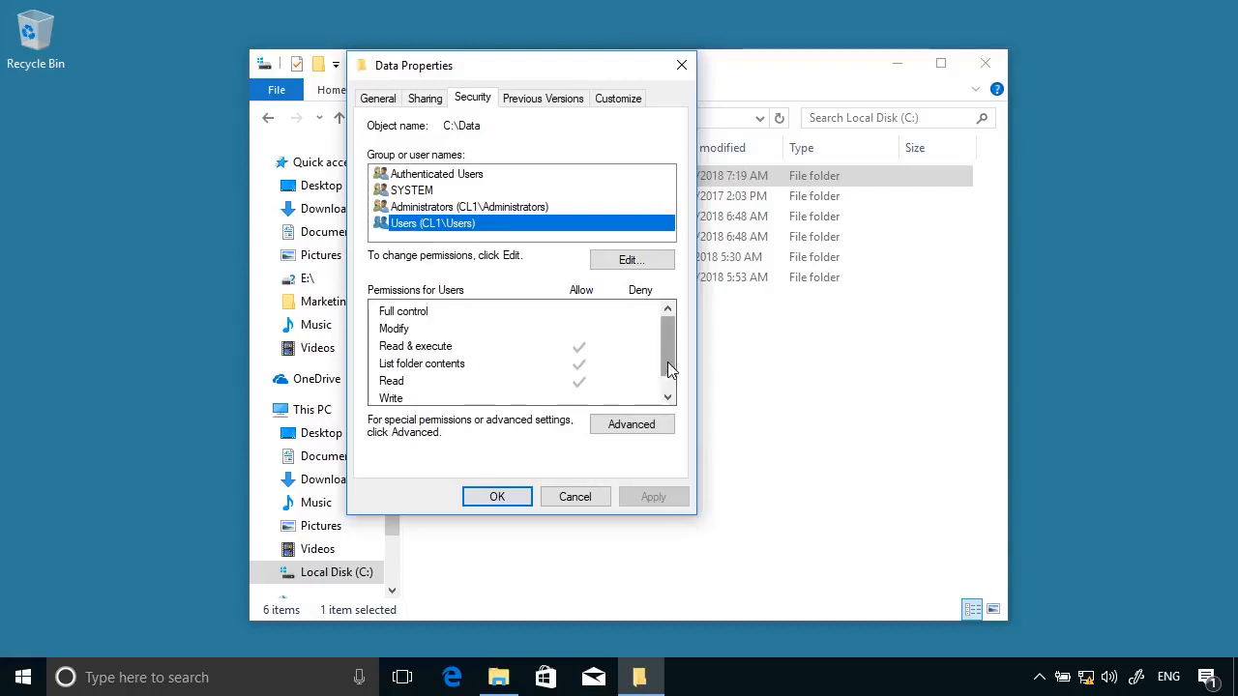
{"action": "left_click", "coordinate": [499, 210]}
{"action": "left_click", "coordinate": [469, 193]}
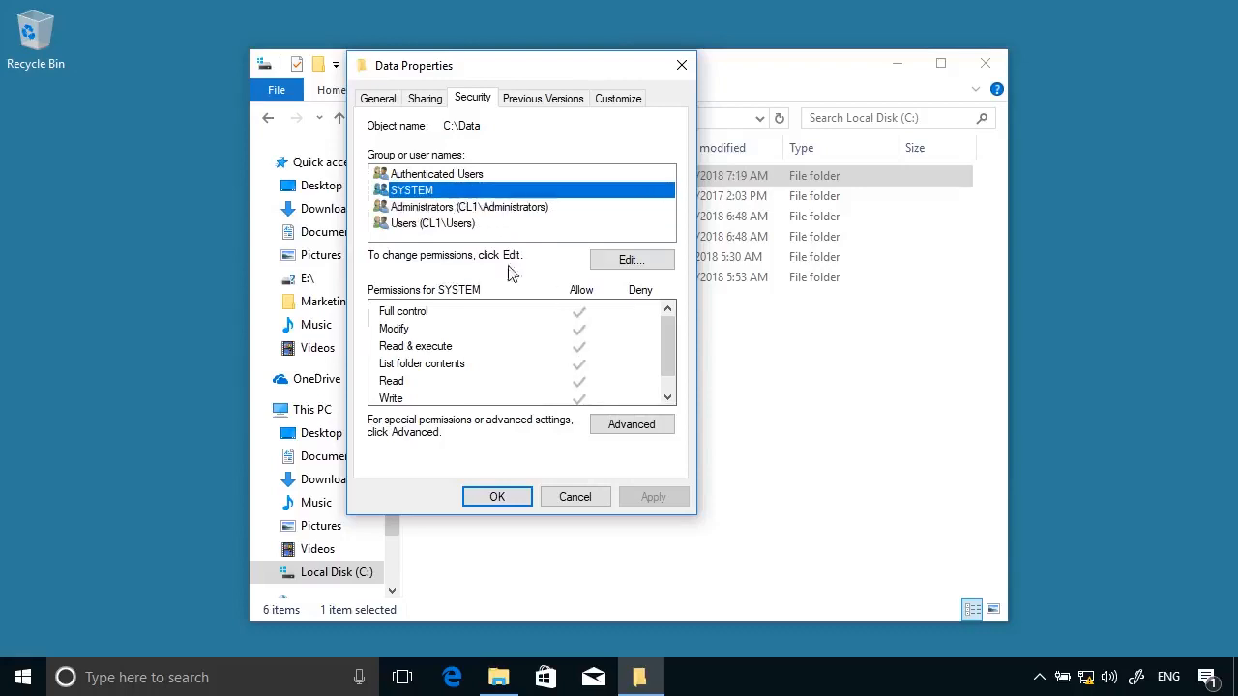
{"action": "left_click", "coordinate": [464, 175]}
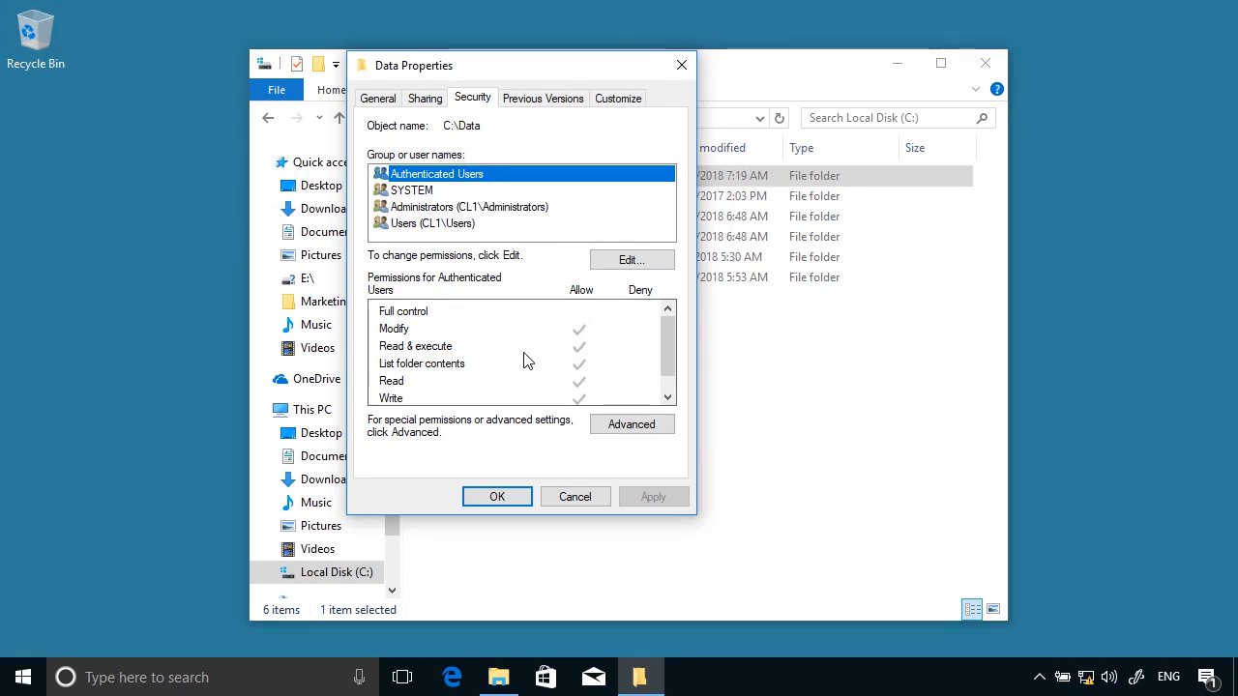
Add the individual local user account to the Data folder's permission list, checking the entered name
{"action": "left_click", "coordinate": [631, 261]}
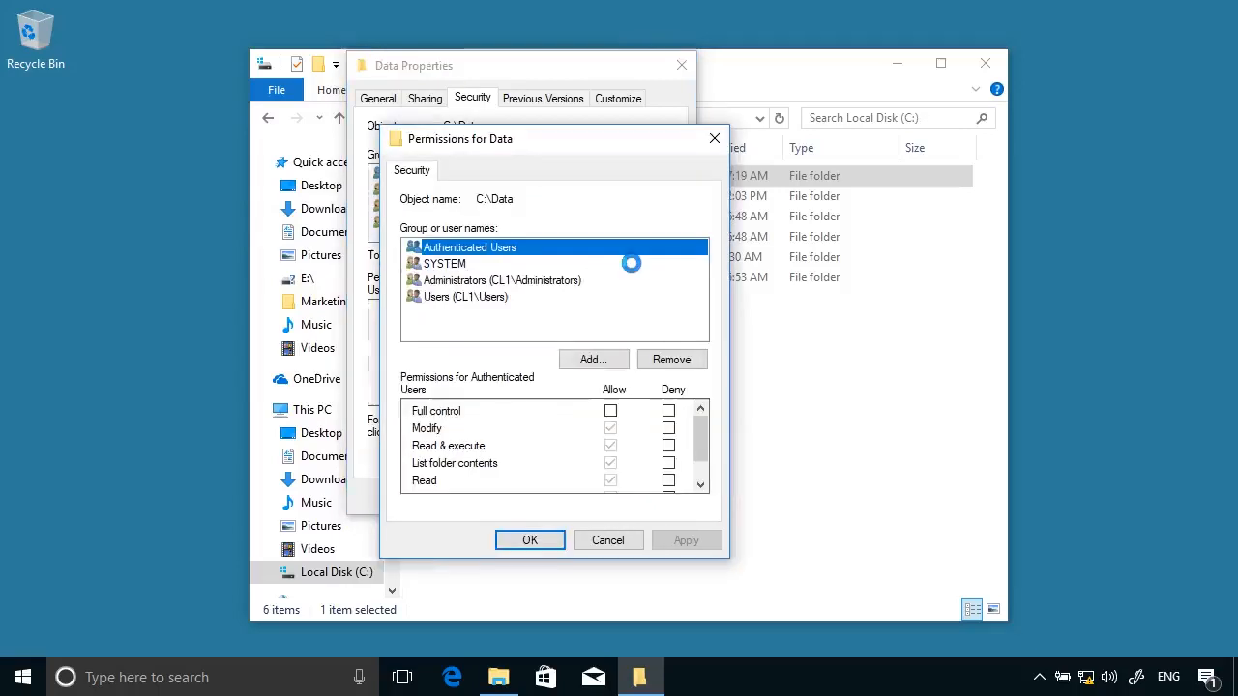
{"action": "left_click", "coordinate": [577, 360]}
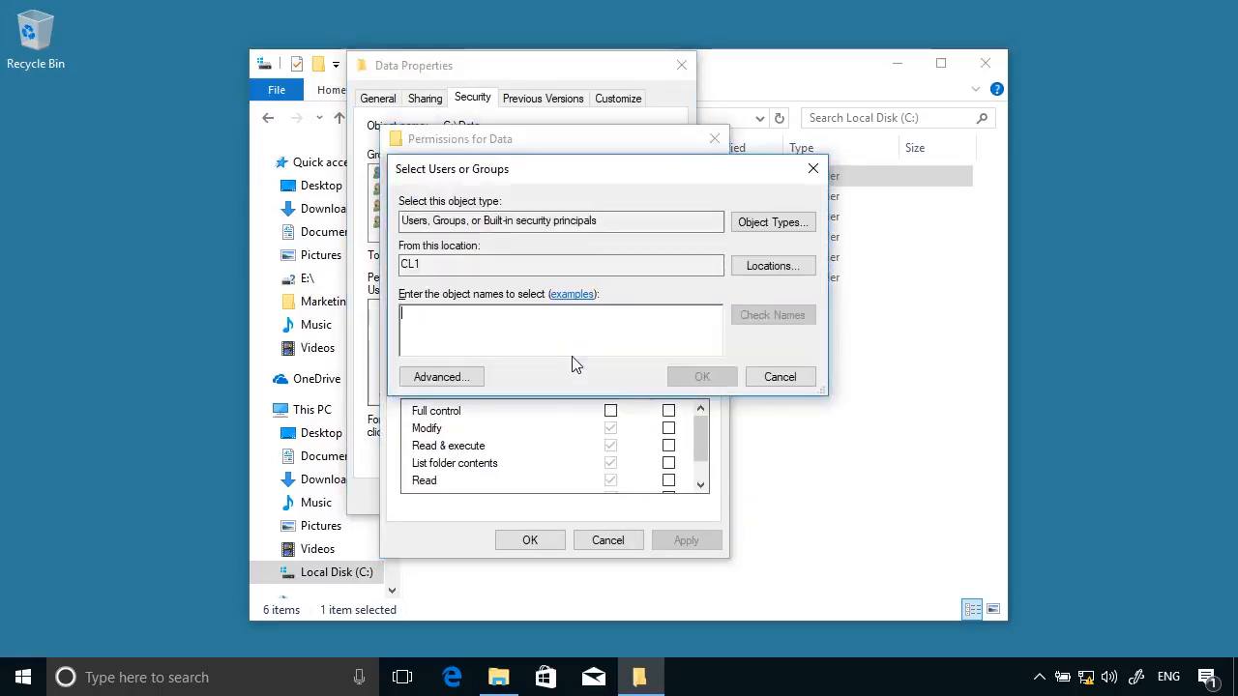
{"action": "type", "text": "dave"}
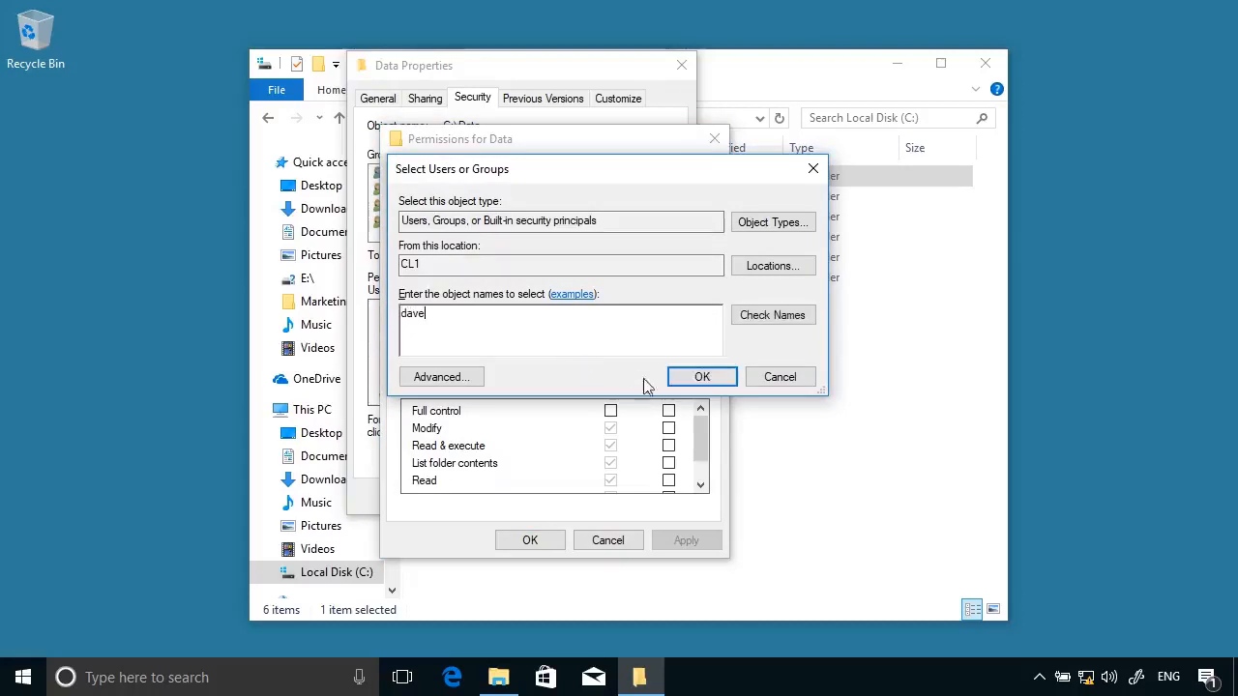
{"action": "left_click", "coordinate": [762, 323]}
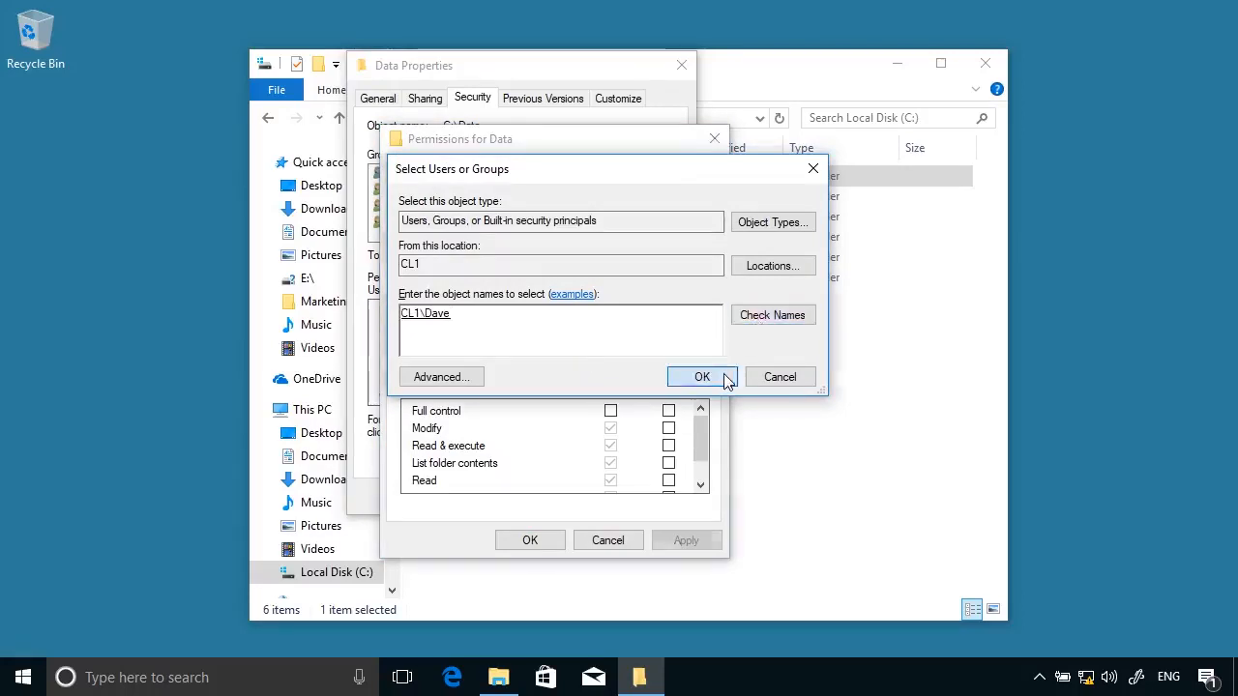
{"action": "left_click", "coordinate": [695, 378]}
{"action": "left_click", "coordinate": [495, 301]}
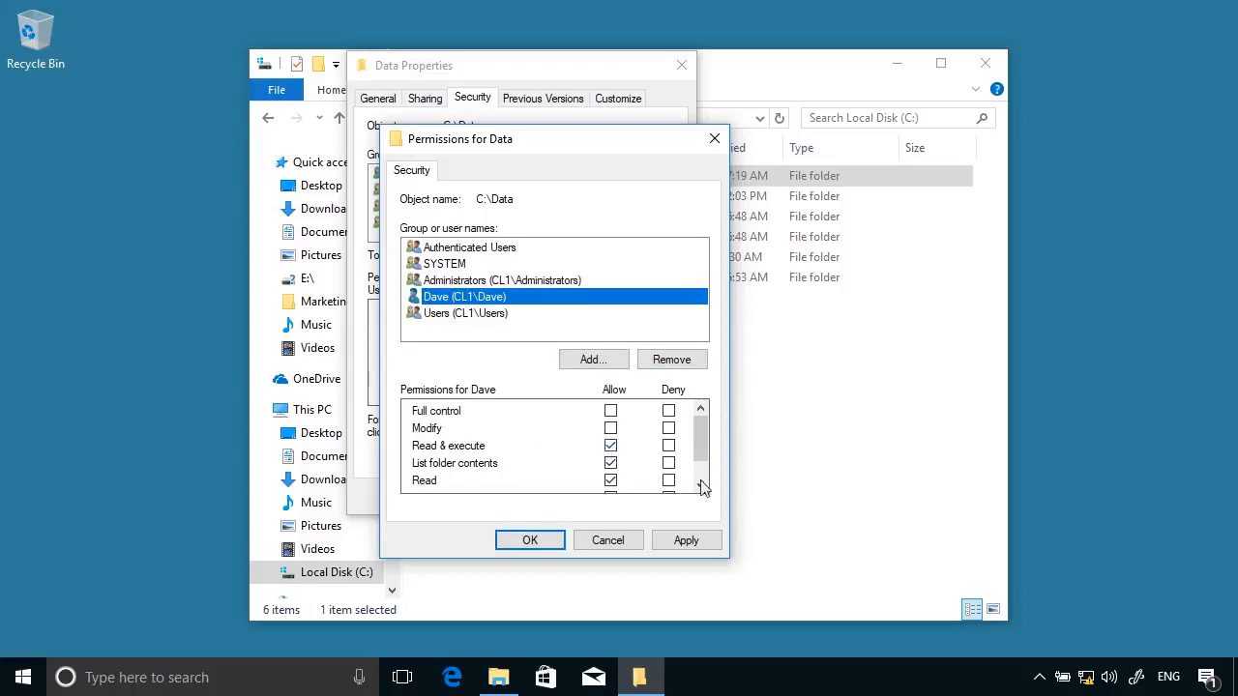
Allow the added user Full control of the Data folder and apply the permissions
{"action": "mouse_move", "coordinate": [700, 447]}
{"action": "left_mouse_down"}
{"action": "mouse_move", "coordinate": [702, 464]}
{"action": "mouse_move", "coordinate": [698, 428]}
{"action": "left_mouse_up"}
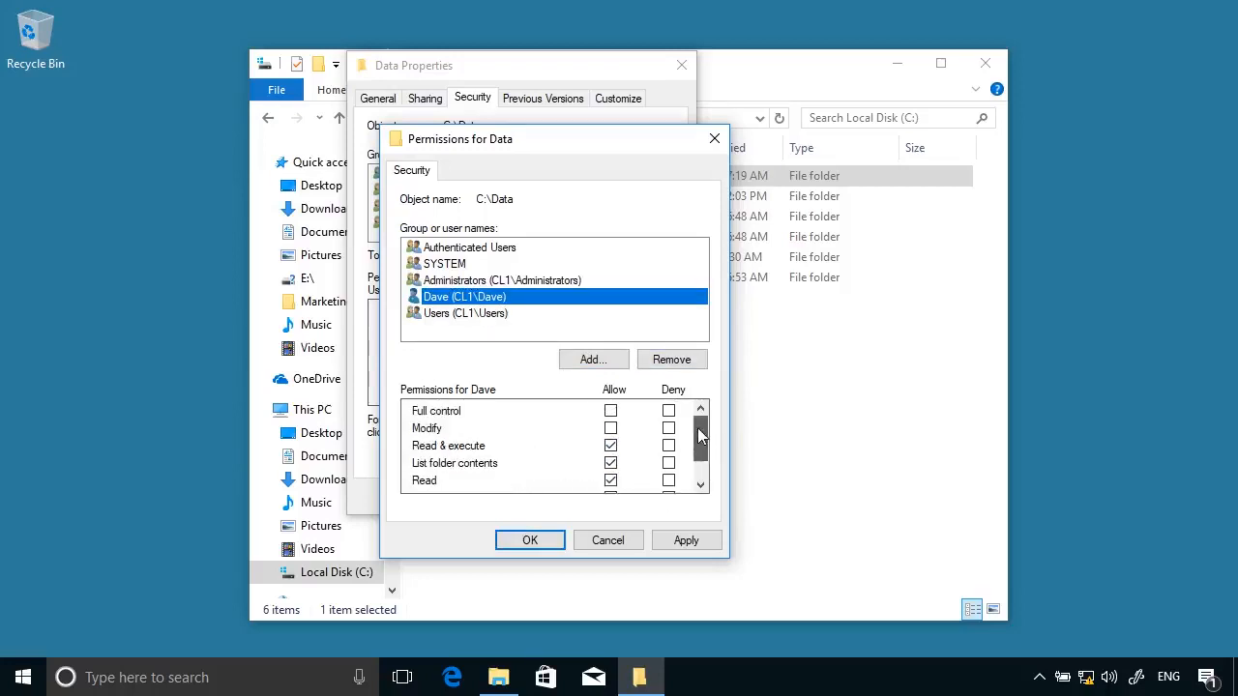
{"action": "left_click", "coordinate": [610, 410]}
{"action": "left_click", "coordinate": [559, 542]}
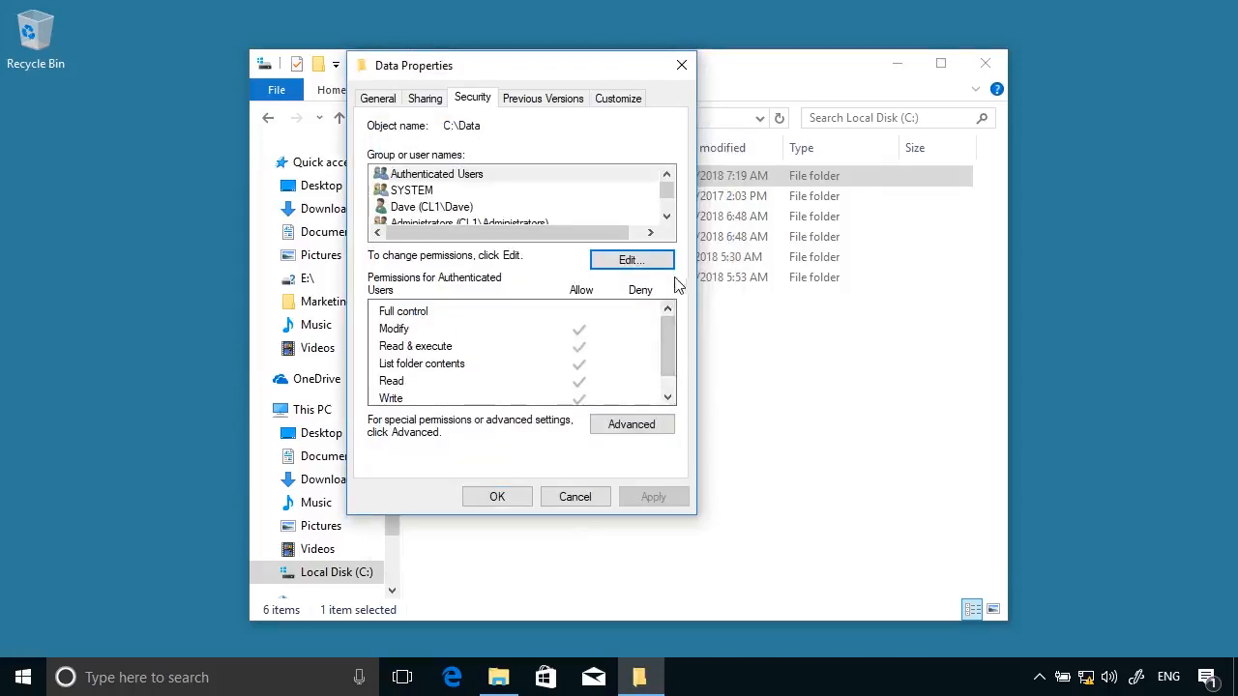
Compare the added user's permissions on the Data folder with those of Administrators, and close the folder's properties
{"action": "left_click", "coordinate": [432, 209]}
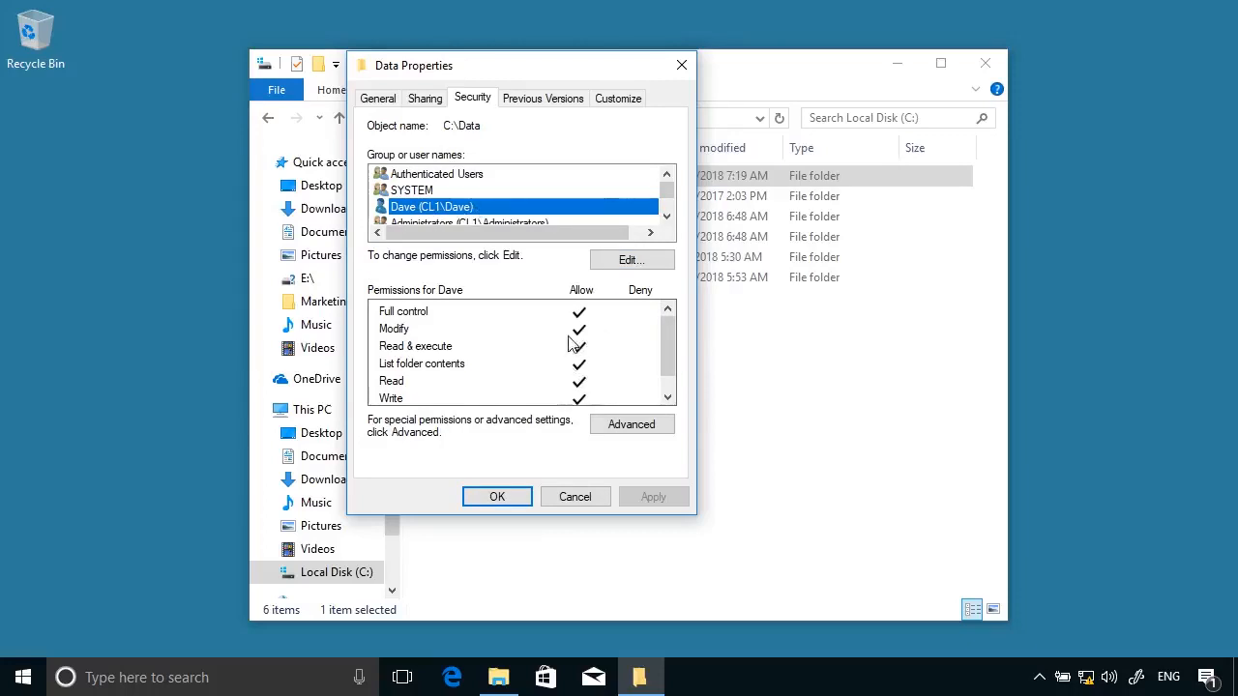
{"action": "mouse_move", "coordinate": [672, 363]}
{"action": "left_mouse_down"}
{"action": "mouse_move", "coordinate": [674, 387]}
{"action": "mouse_move", "coordinate": [669, 360]}
{"action": "left_mouse_up"}
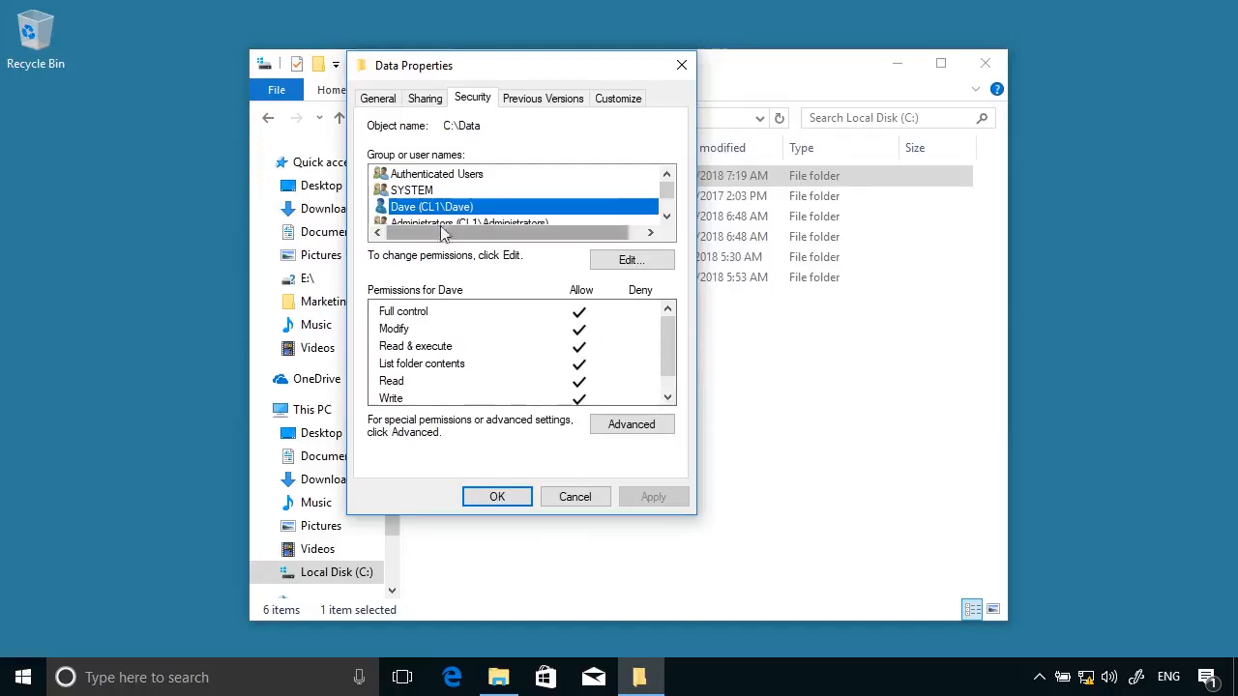
{"action": "scroll", "coordinate": [592, 220], "scroll_direction": "down", "scroll_amount": 1}
{"action": "left_click", "coordinate": [516, 209]}
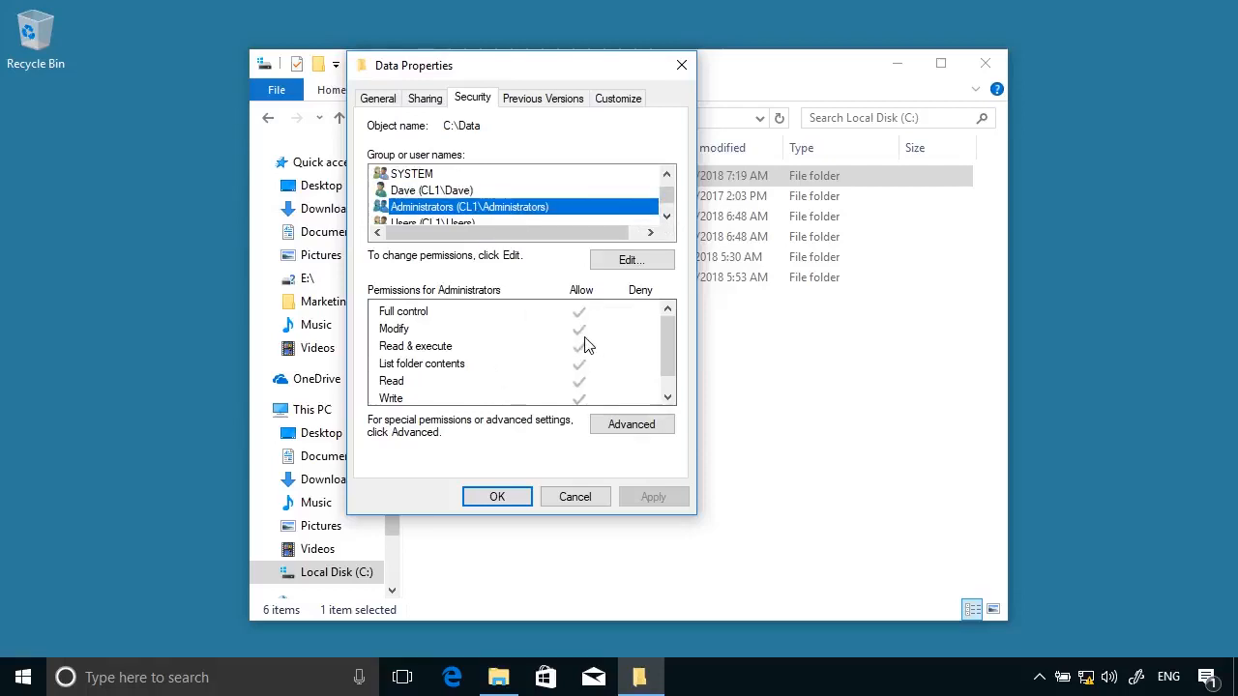
{"action": "scroll", "coordinate": [670, 186], "scroll_direction": "up", "scroll_amount": 1}
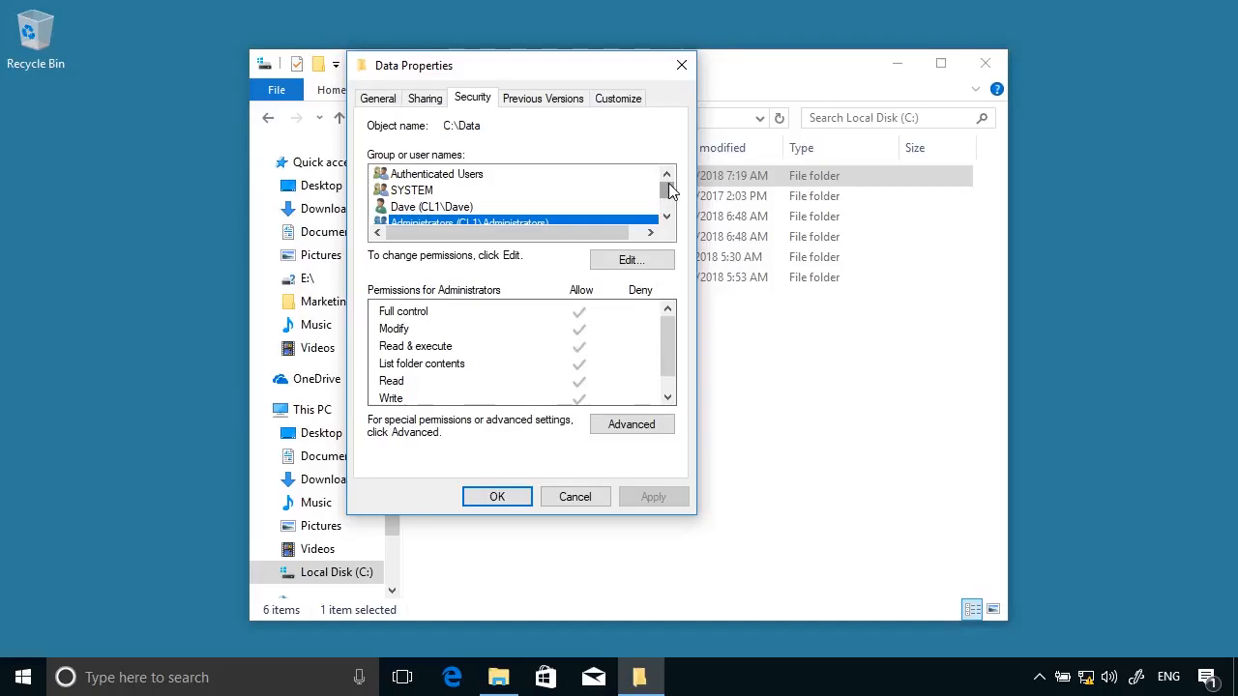
{"action": "left_click", "coordinate": [513, 499]}
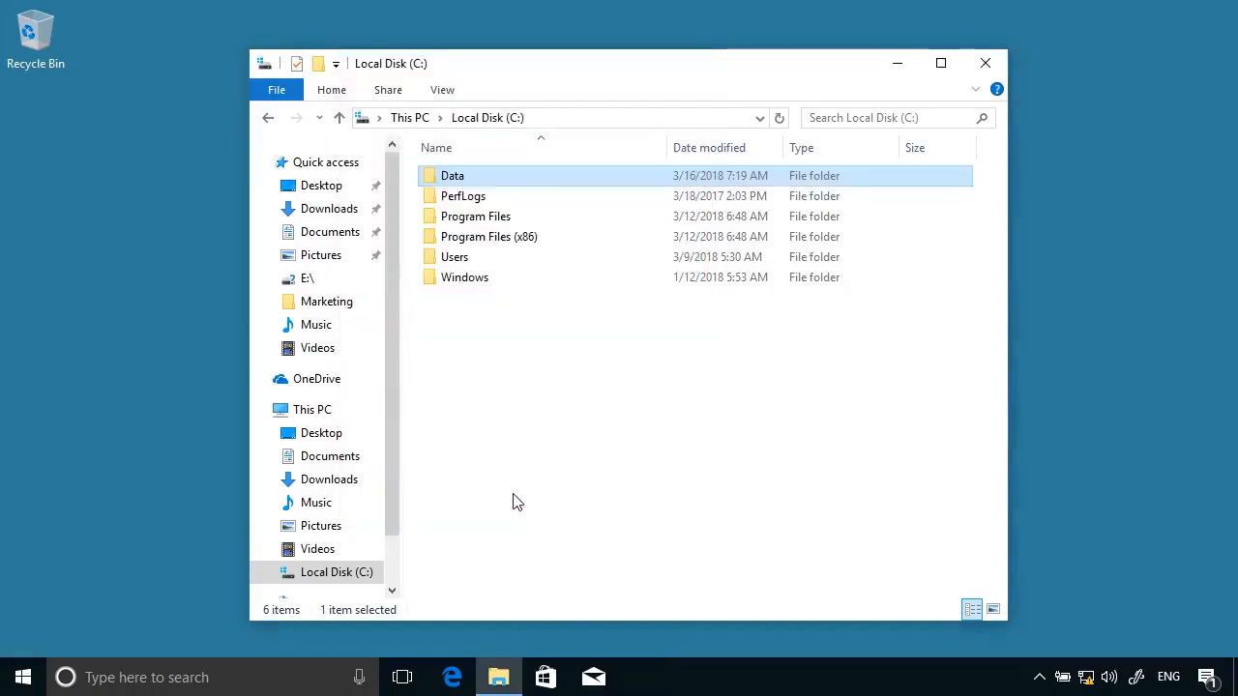
Open the security permissions of the Marketing folder inside C:\Data
{"action": "double_click", "coordinate": [480, 182]}
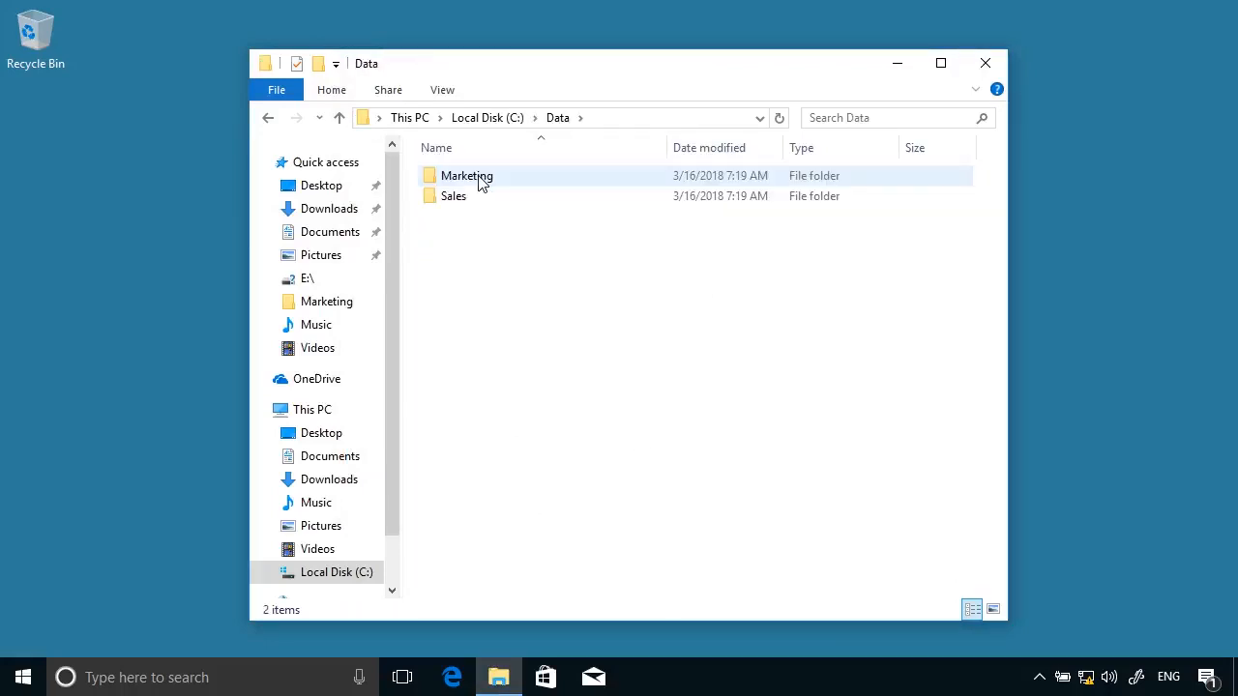
{"action": "left_click", "coordinate": [481, 182]}
{"action": "right_click", "coordinate": [478, 182]}
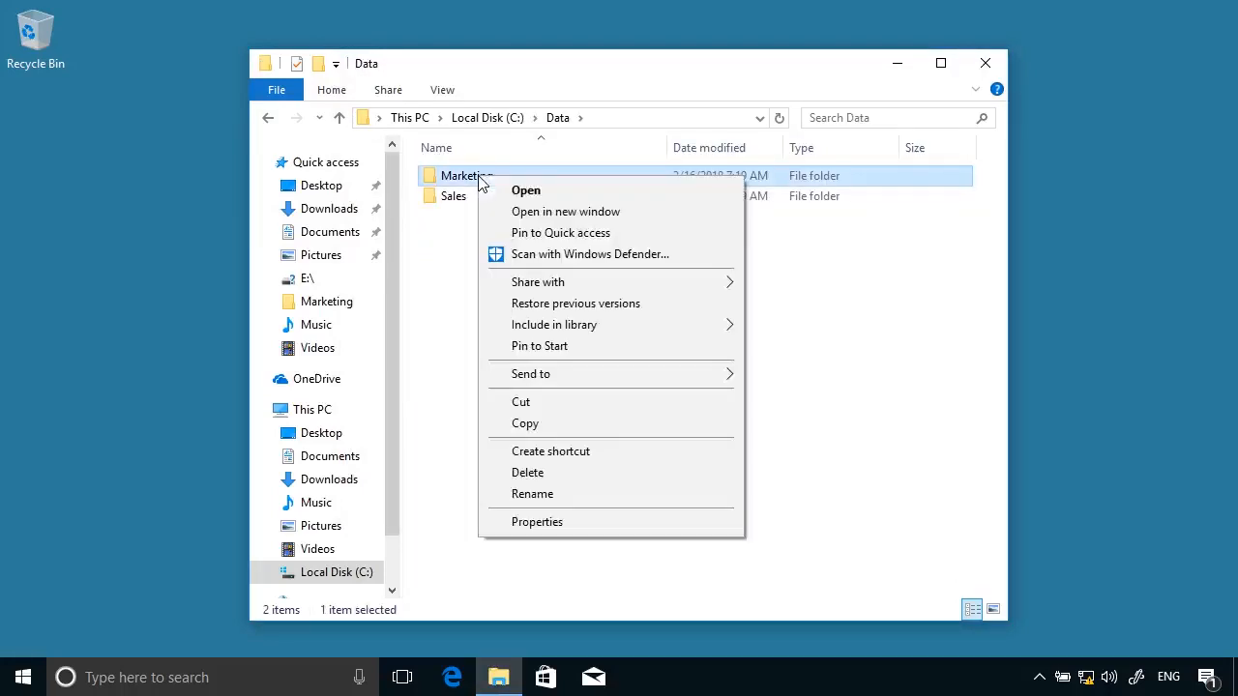
{"action": "left_click", "coordinate": [513, 523]}
{"action": "left_click", "coordinate": [531, 222]}
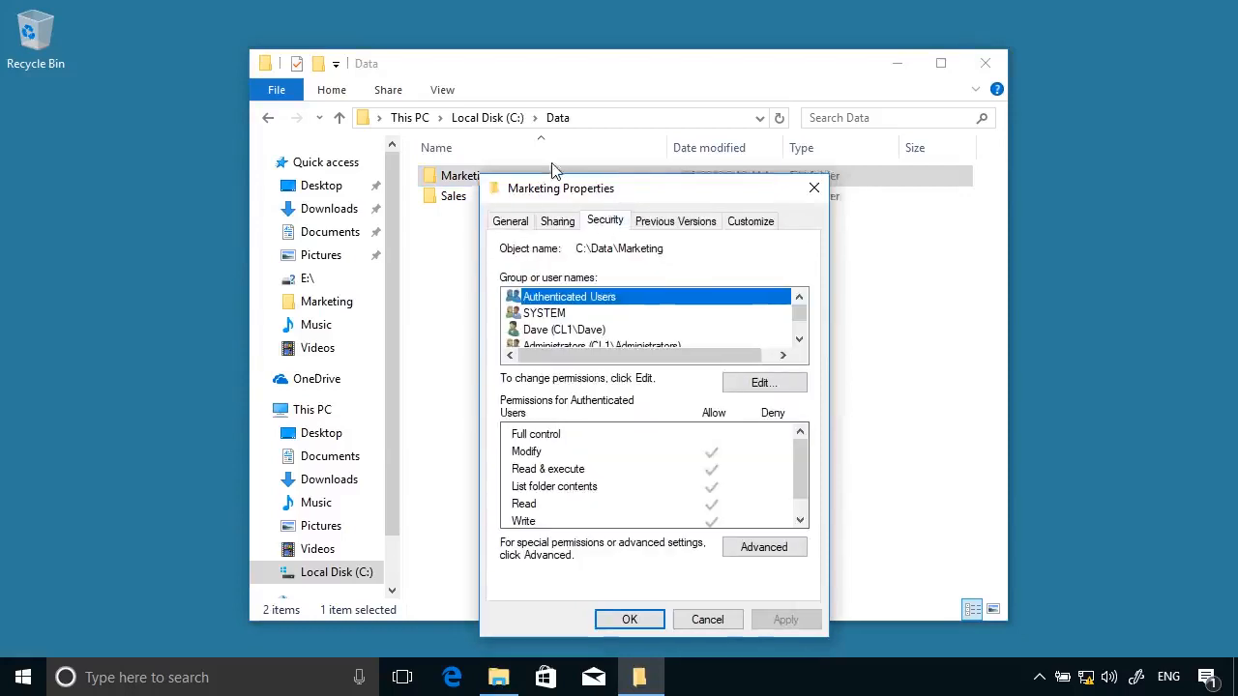
{"action": "left_click_drag", "start_coordinate": [541, 193], "coordinate": [438, 127]}
Check which permissions the individual user account has on the Marketing folder
{"action": "left_click", "coordinate": [709, 276]}
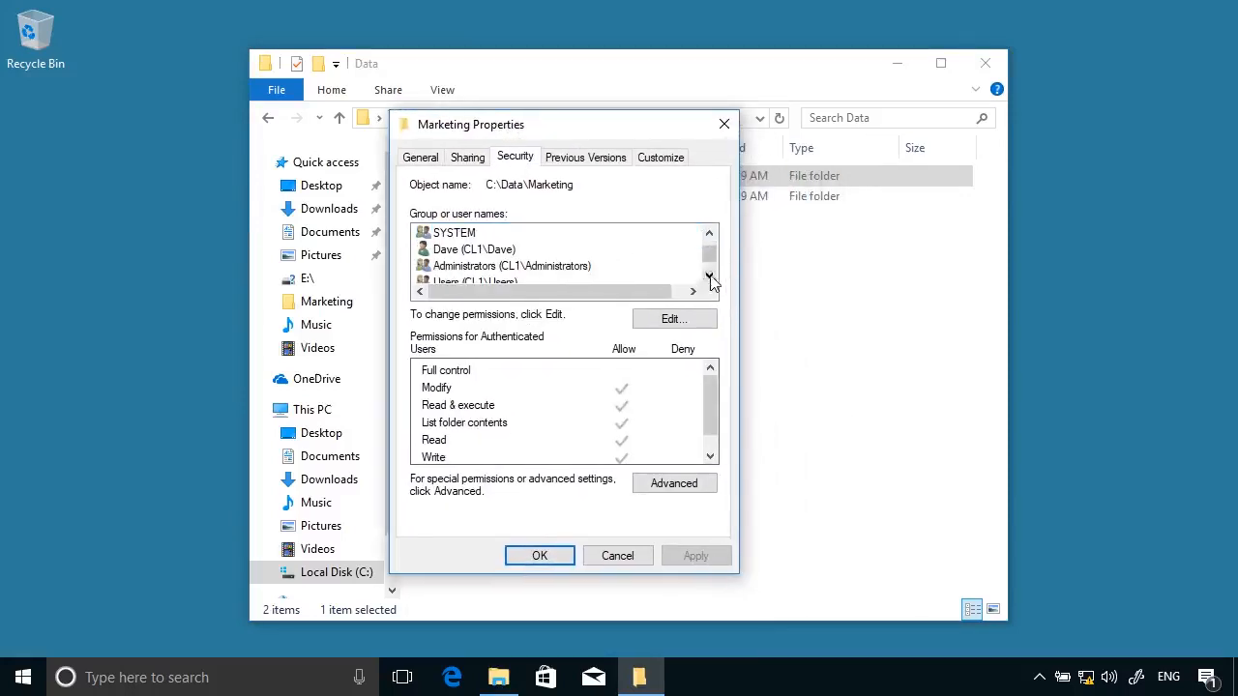
{"action": "left_click", "coordinate": [534, 250]}
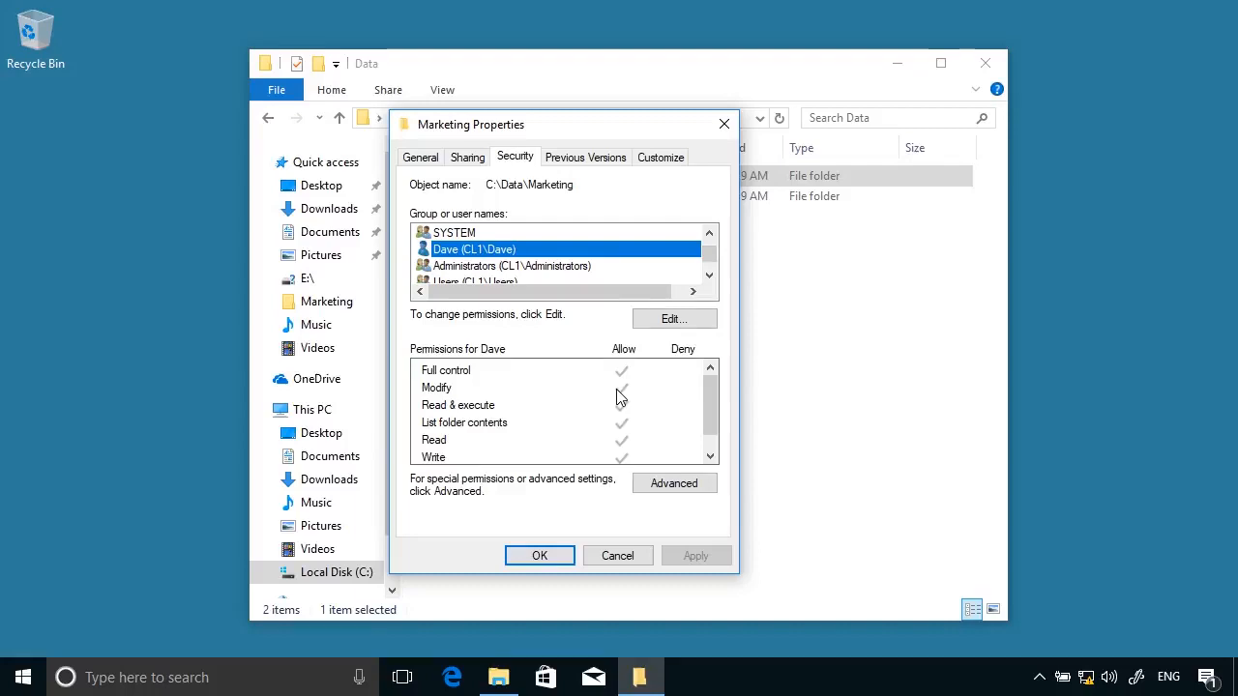
{"action": "left_click", "coordinate": [549, 186]}
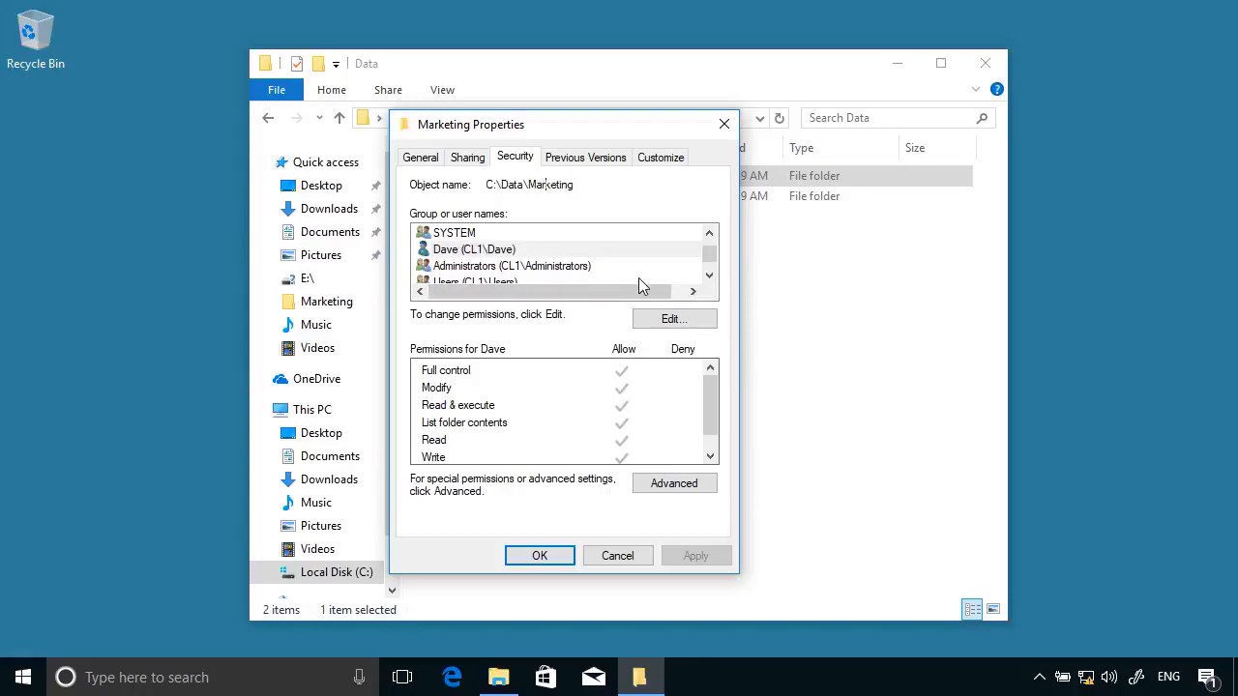
Try to remove the individual user account from the Marketing folder's permission list
{"action": "left_click", "coordinate": [673, 320]}
{"action": "left_click", "coordinate": [552, 340]}
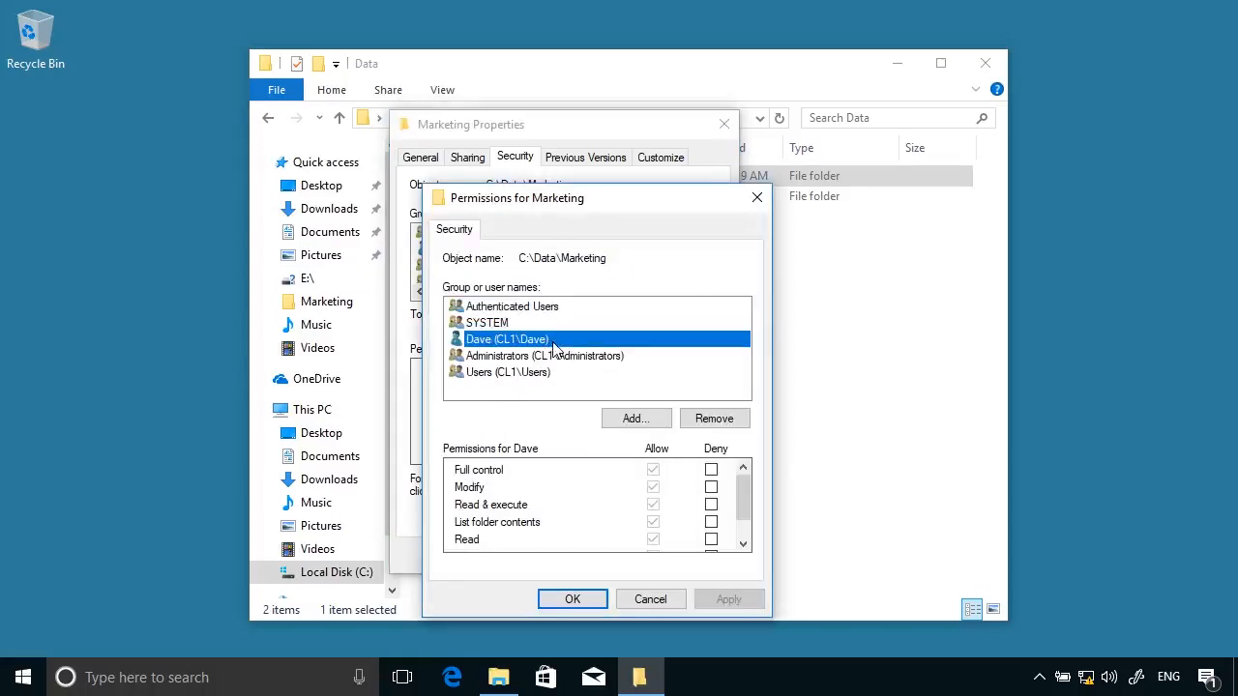
{"action": "left_click", "coordinate": [720, 425]}
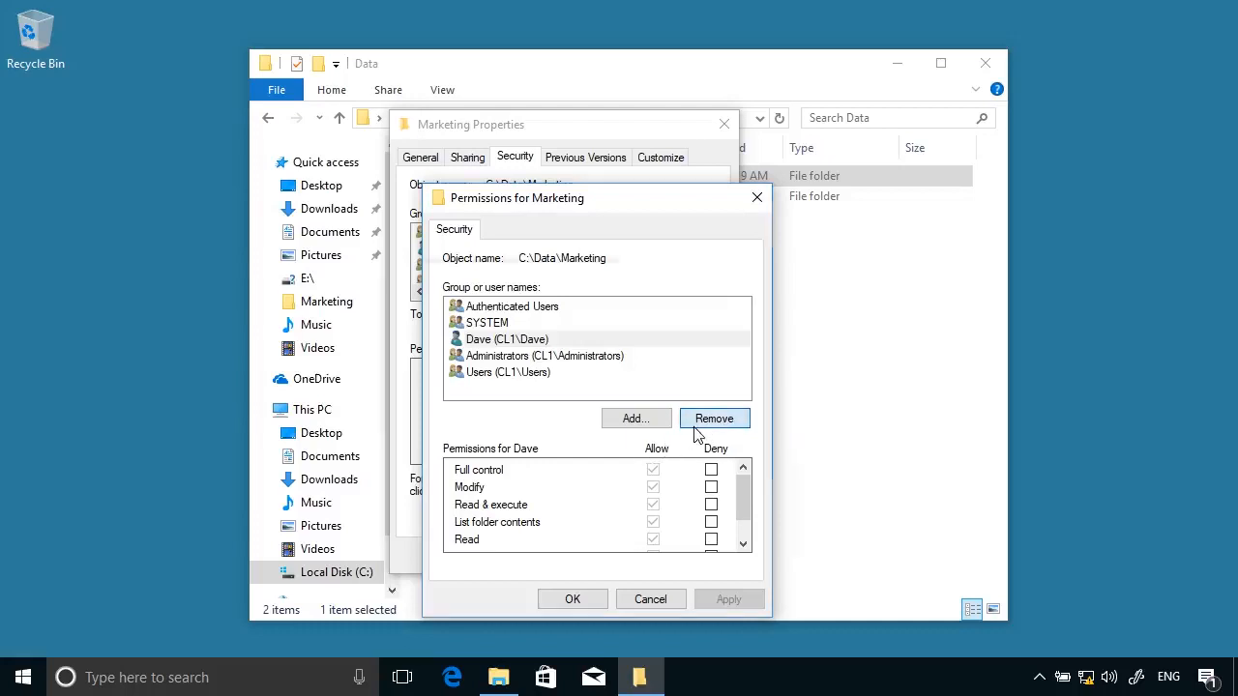
{"action": "left_click", "coordinate": [698, 432]}
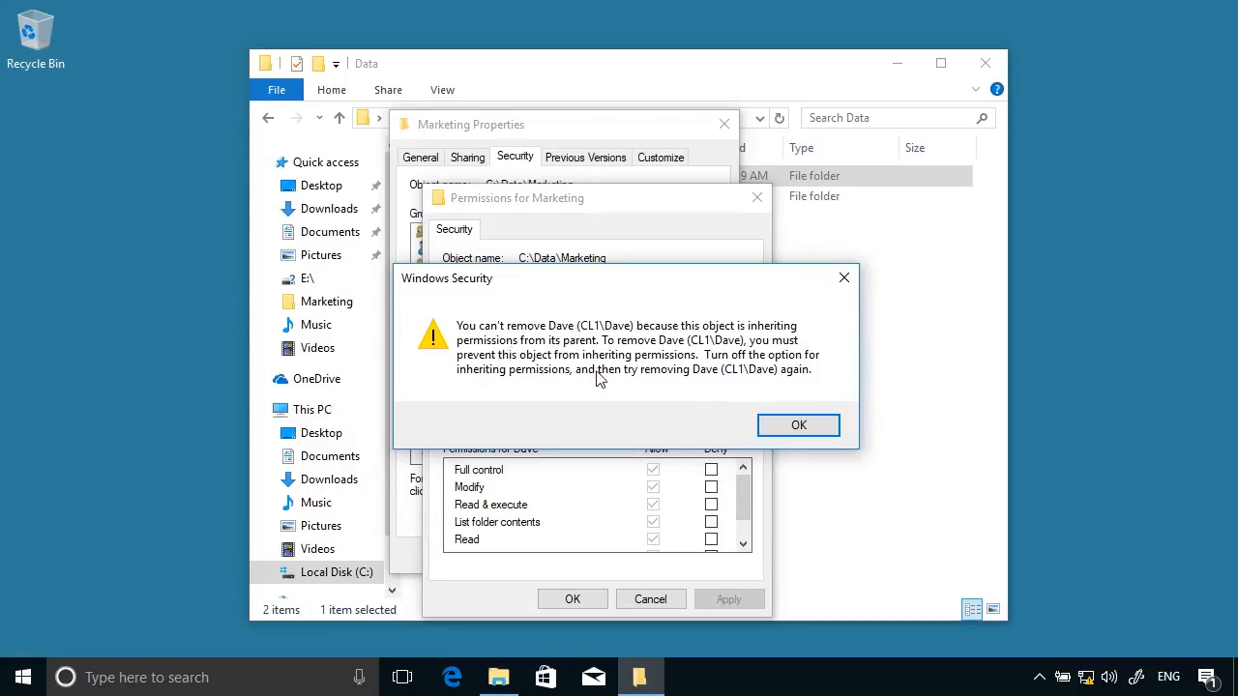
{"action": "left_click", "coordinate": [821, 425]}
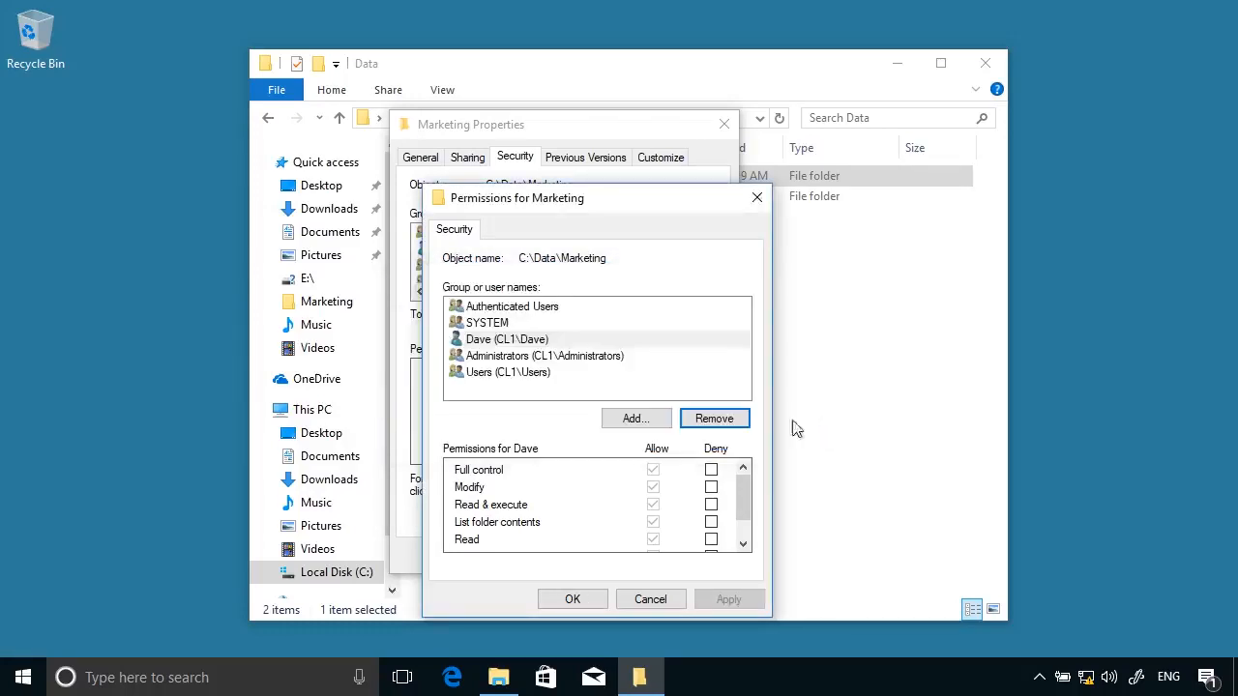
{"action": "left_click", "coordinate": [650, 599]}
Disable inheritance on the Marketing folder in its advanced security settings, converting inherited permissions into explicit permissions
{"action": "left_click", "coordinate": [677, 489]}
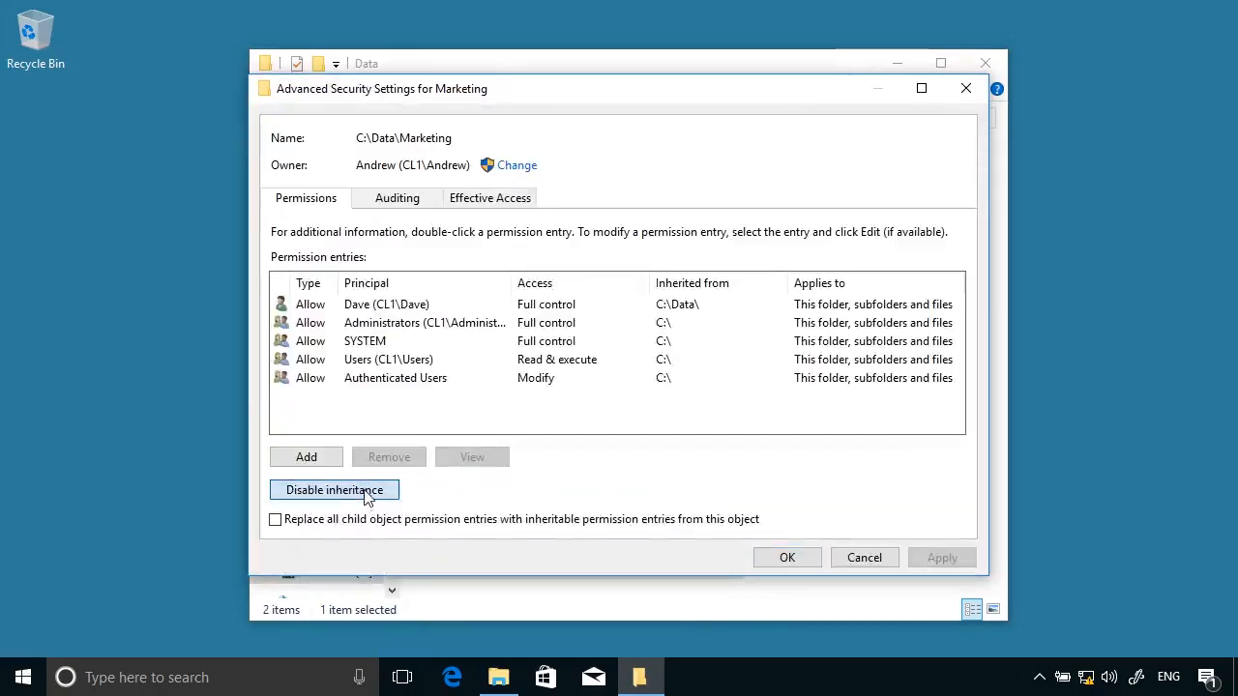
{"action": "left_click", "coordinate": [366, 494]}
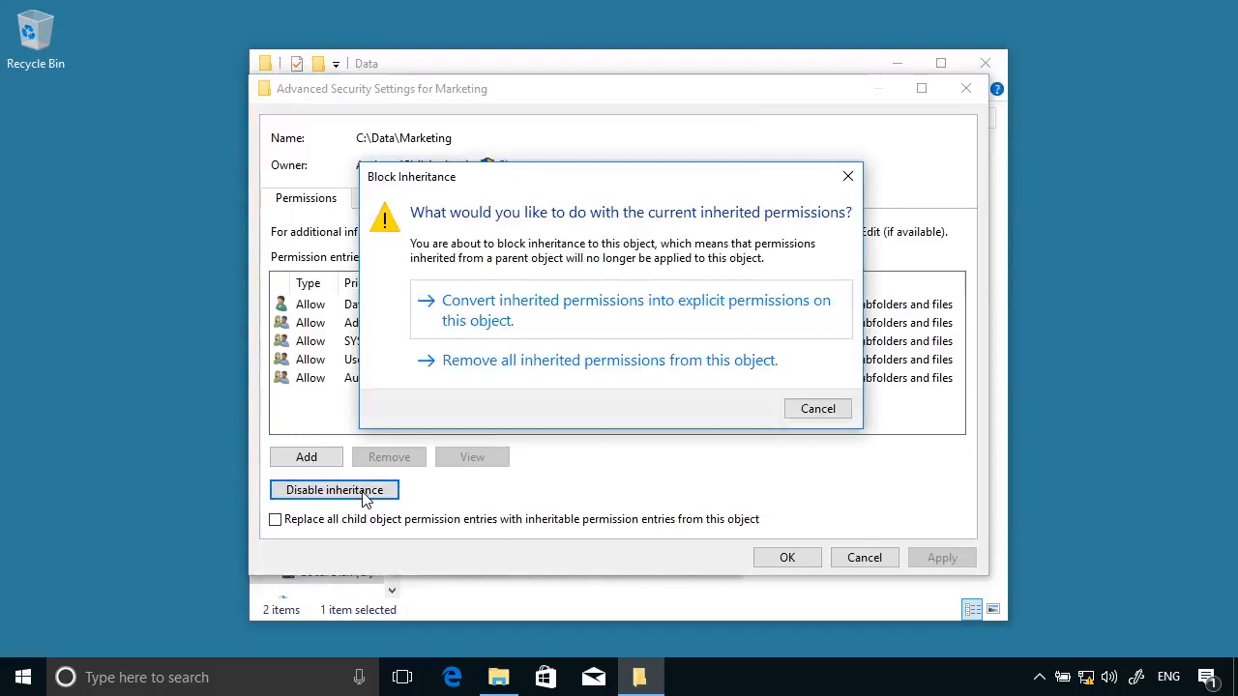
{"action": "left_click", "coordinate": [630, 314]}
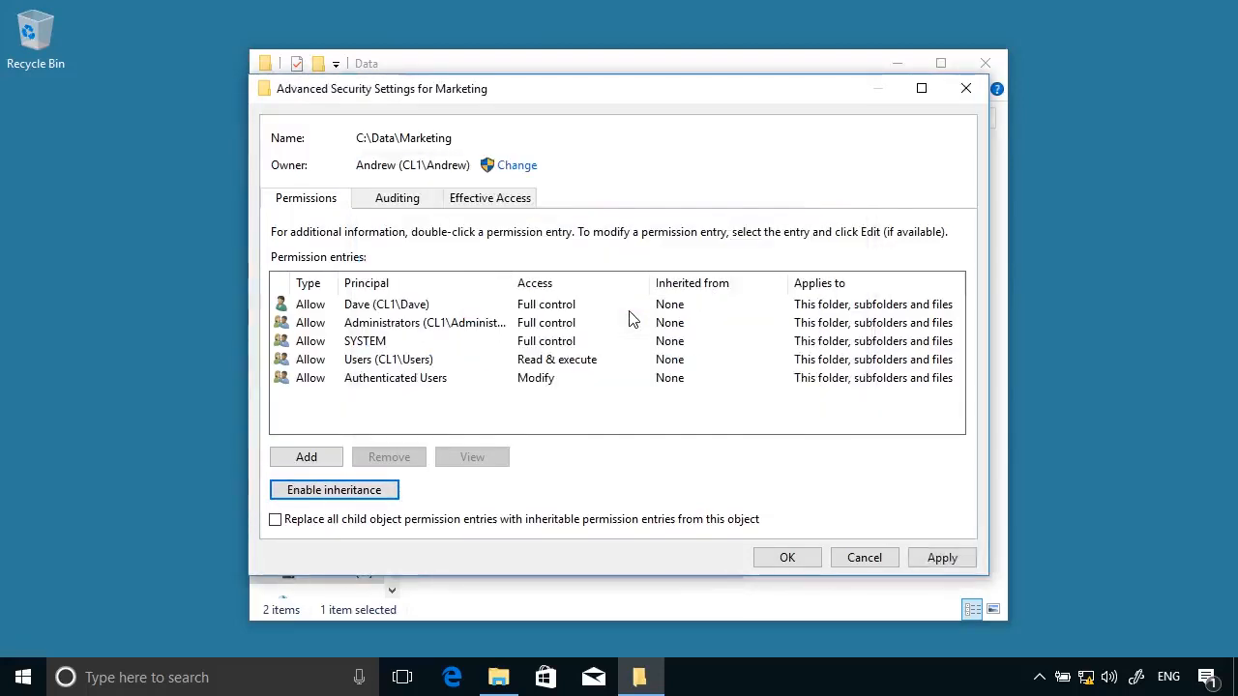
Apply the inheritance change on the Marketing folder and check the permissions of its listed groups and individual user account
{"action": "left_click", "coordinate": [788, 559]}
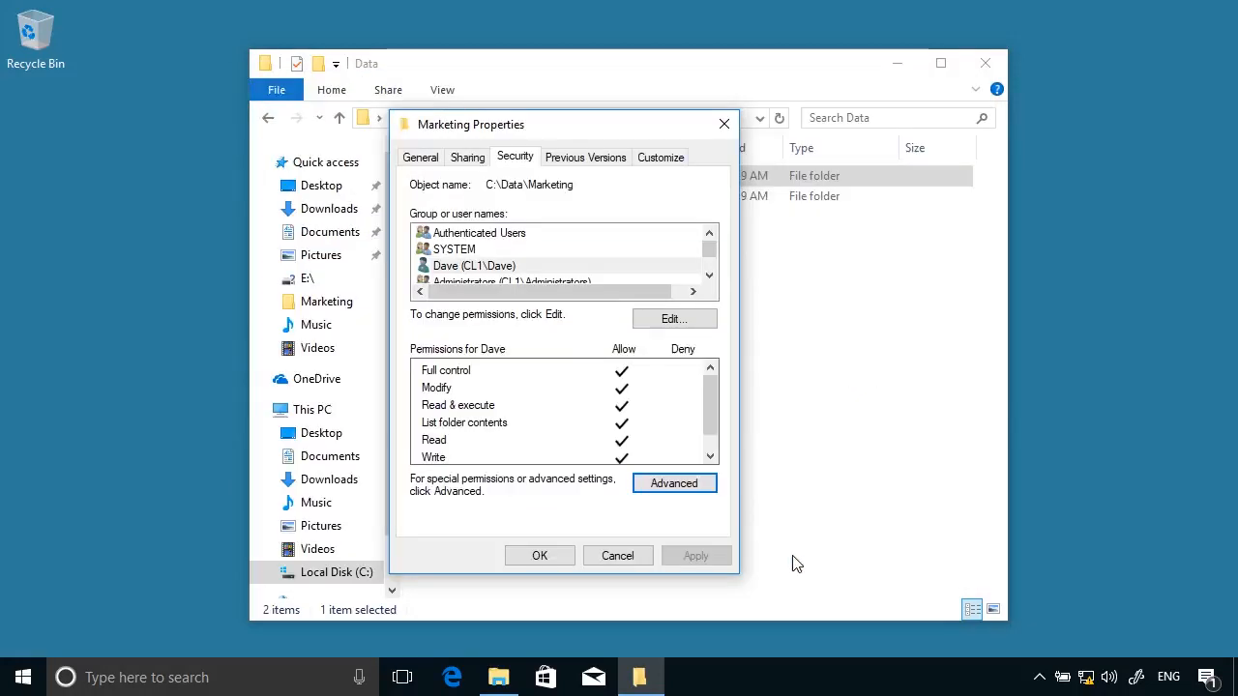
{"action": "left_click", "coordinate": [487, 251]}
{"action": "left_click", "coordinate": [488, 235]}
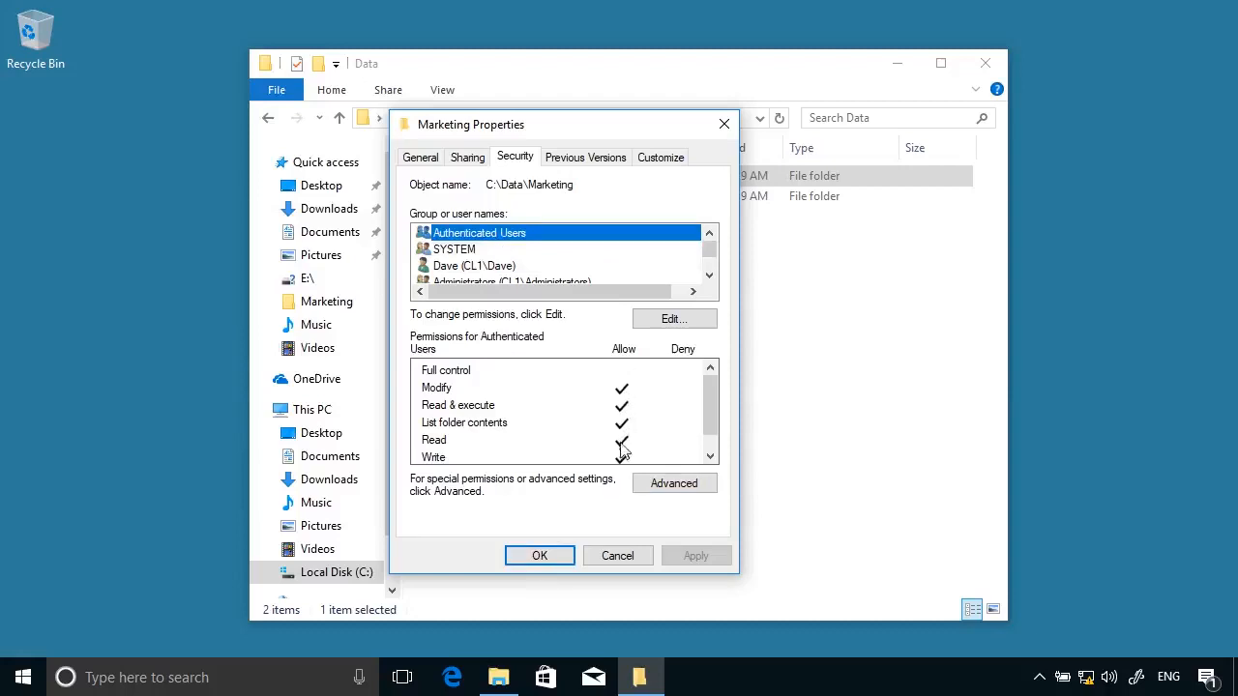
{"action": "left_click", "coordinate": [496, 267]}
{"action": "left_click", "coordinate": [707, 278]}
{"action": "left_click", "coordinate": [707, 278]}
{"action": "left_click", "coordinate": [528, 268]}
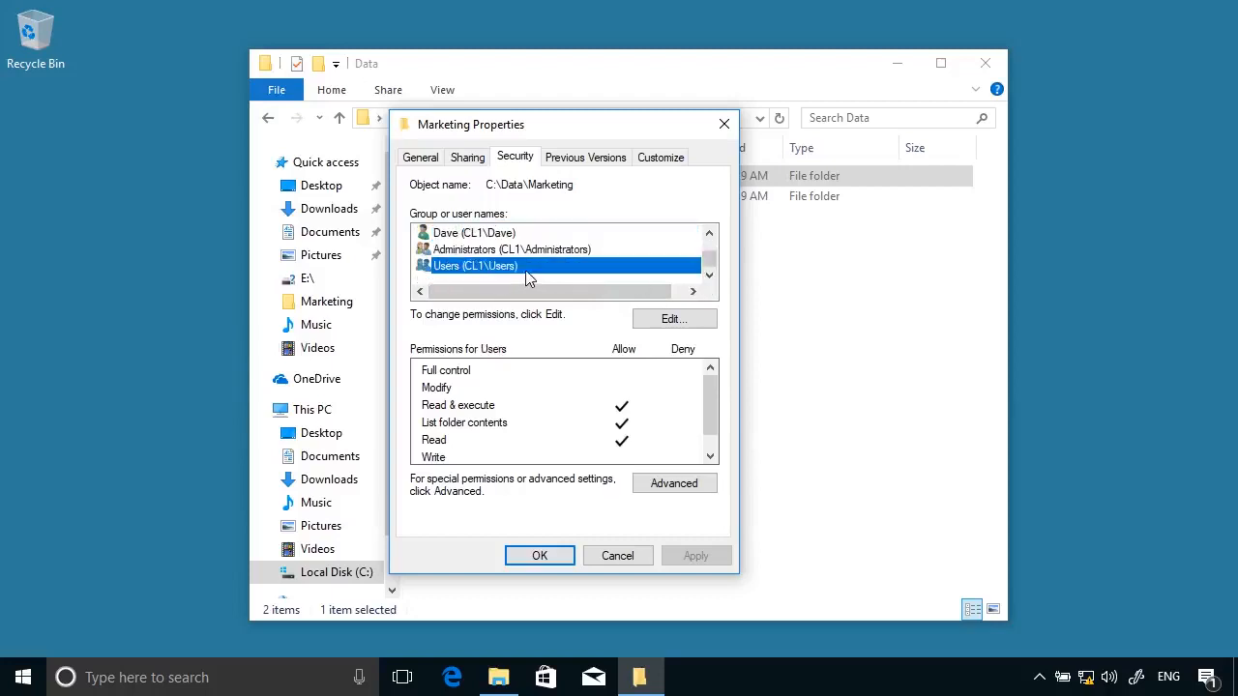
{"action": "left_click", "coordinate": [554, 250]}
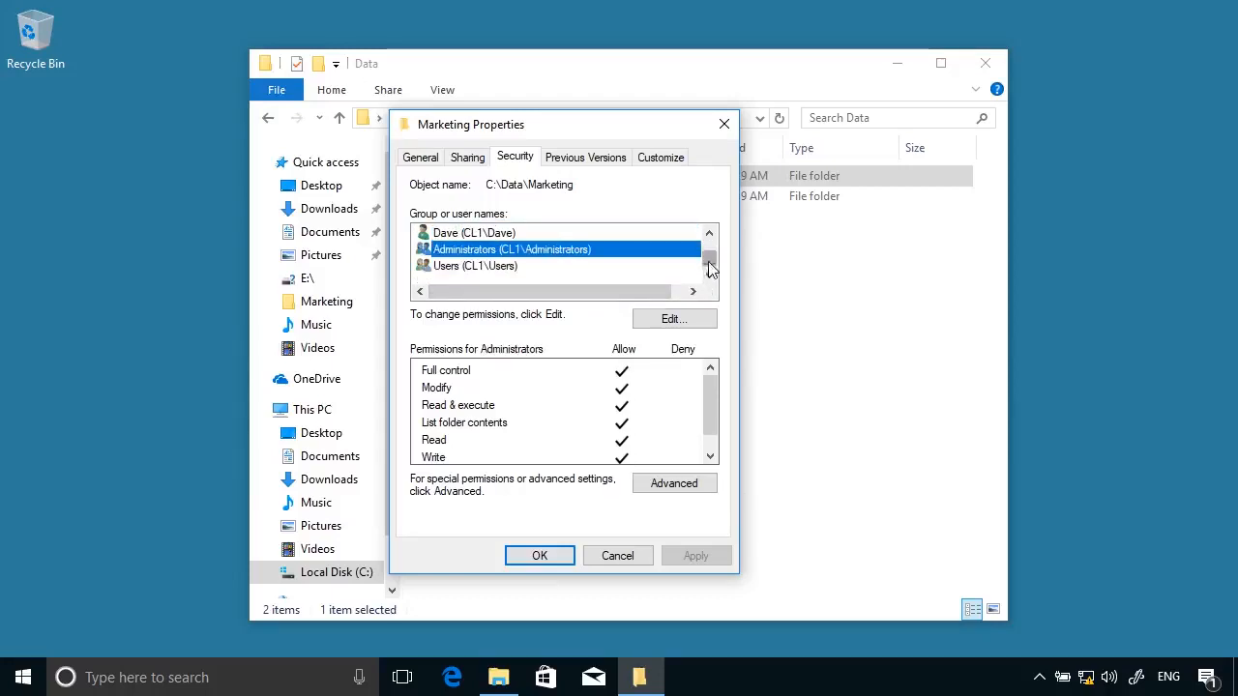
{"action": "left_click_drag", "start_coordinate": [708, 261], "coordinate": [707, 250]}
{"action": "left_click", "coordinate": [505, 268]}
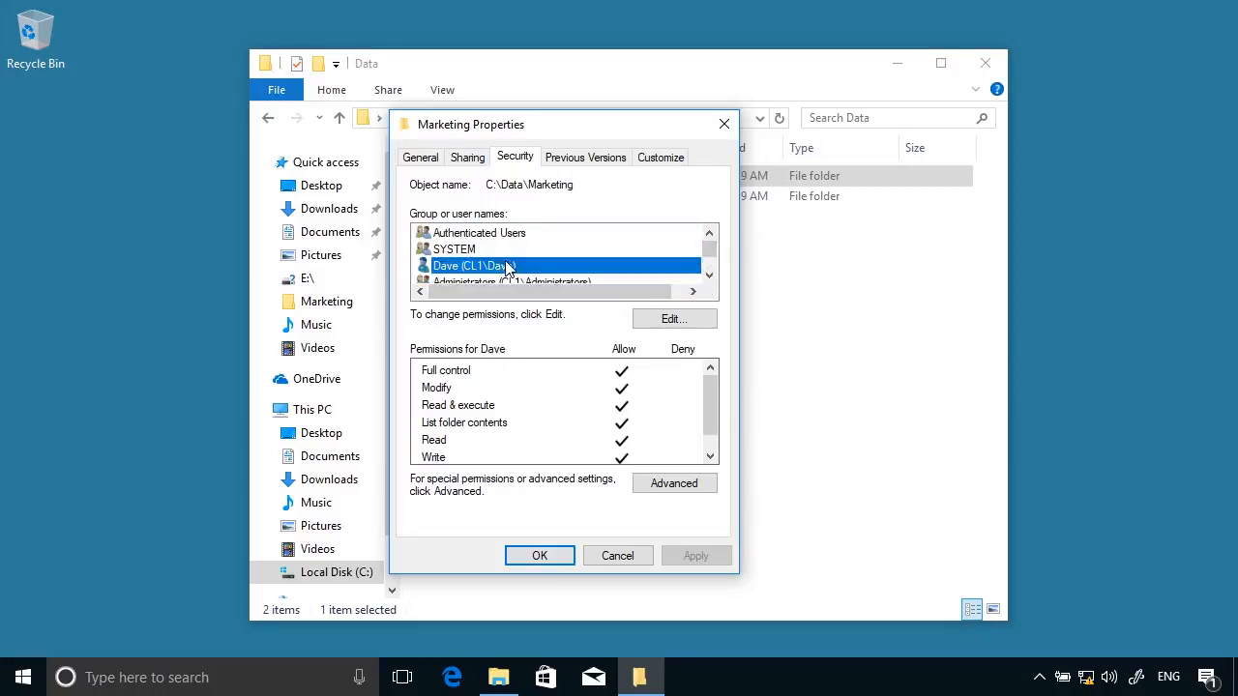
Remove the individual user account from the Marketing folder's permission list and save the folder's properties
{"action": "left_click", "coordinate": [701, 327]}
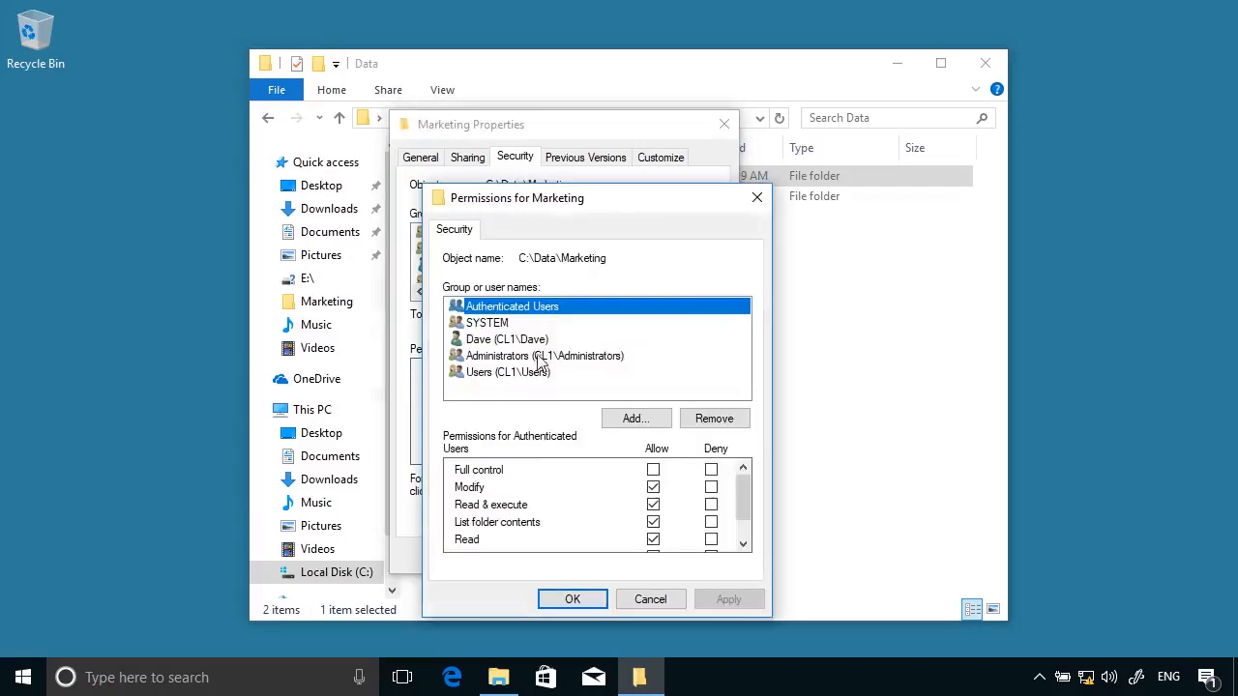
{"action": "left_click", "coordinate": [523, 341]}
{"action": "left_click", "coordinate": [713, 419]}
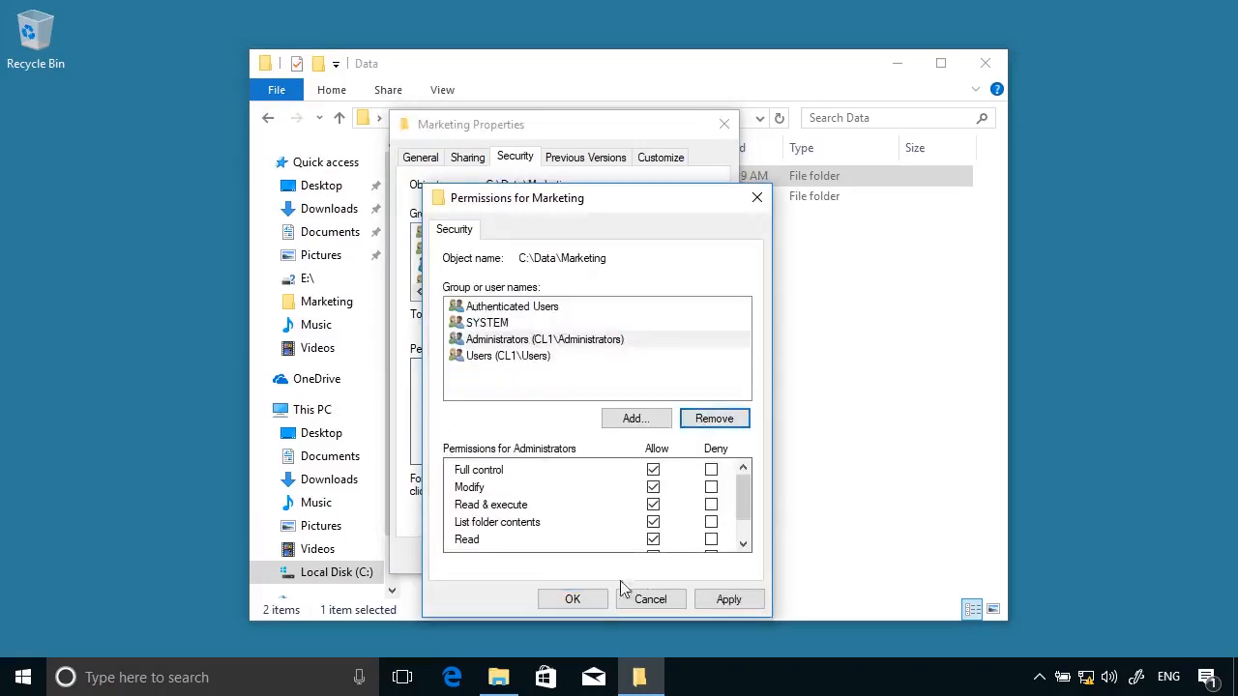
{"action": "left_click", "coordinate": [595, 604]}
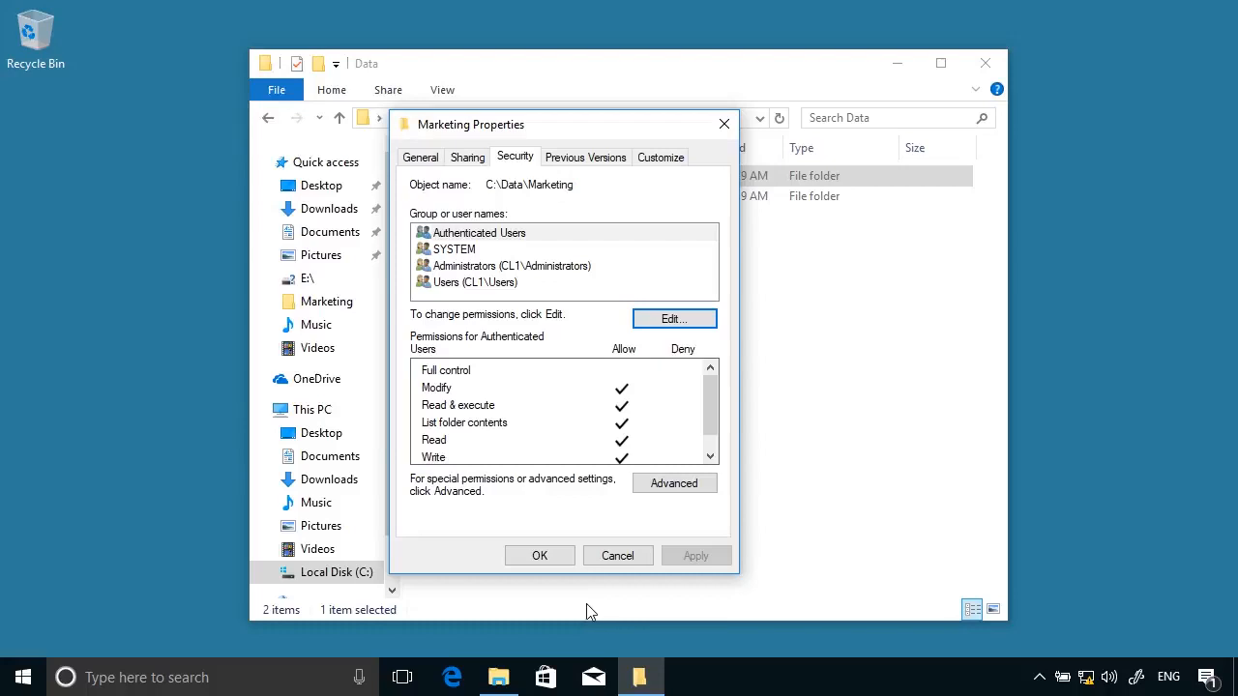
{"action": "left_click", "coordinate": [564, 559]}
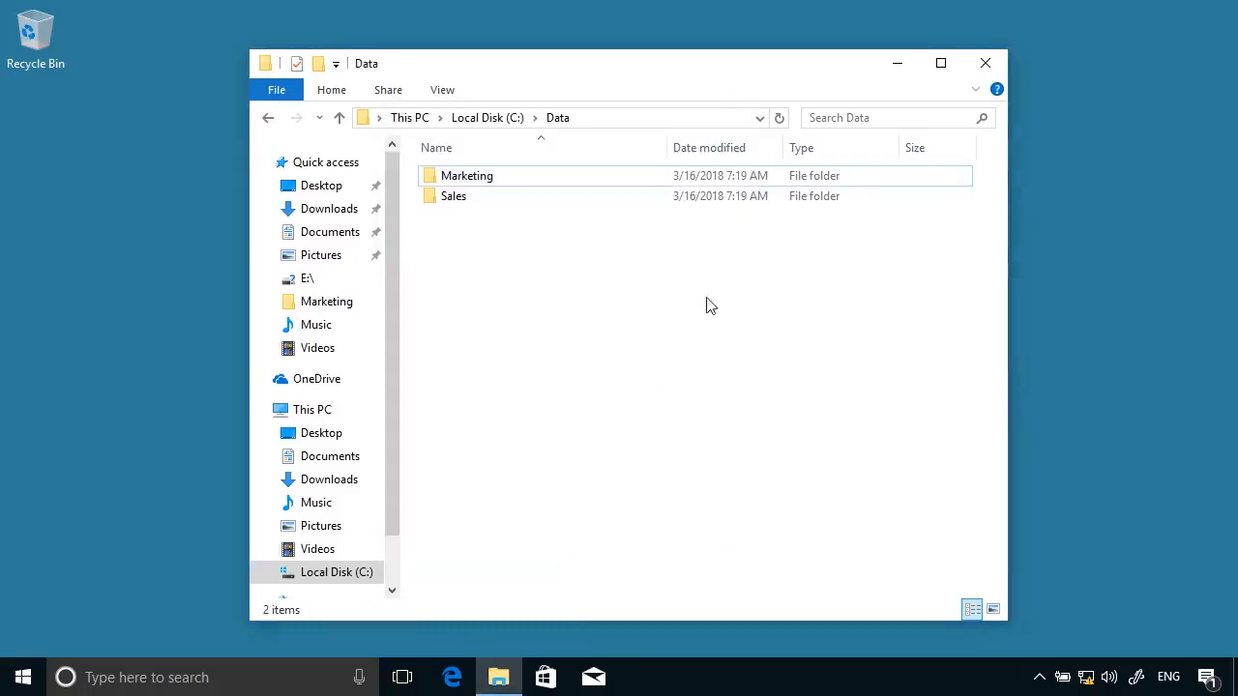
Go back to the C: drive and open the security permissions of the Data folder
{"action": "left_click", "coordinate": [471, 198]}
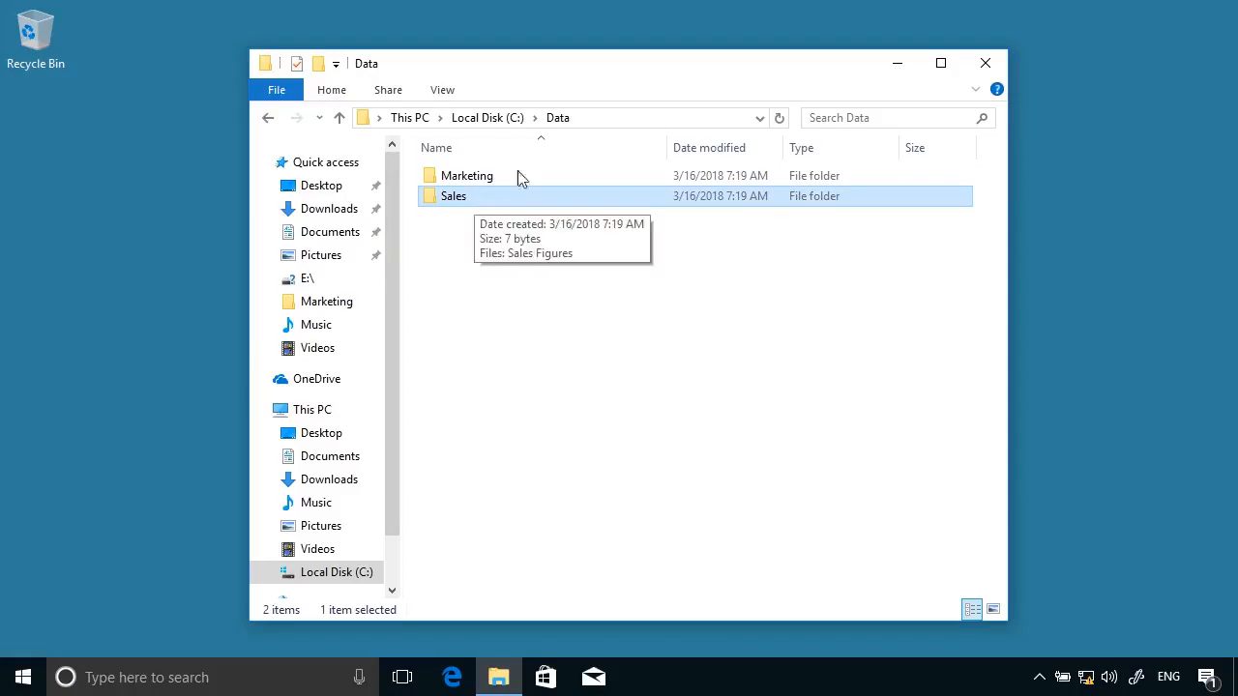
{"action": "left_click", "coordinate": [517, 120]}
{"action": "right_click", "coordinate": [453, 176]}
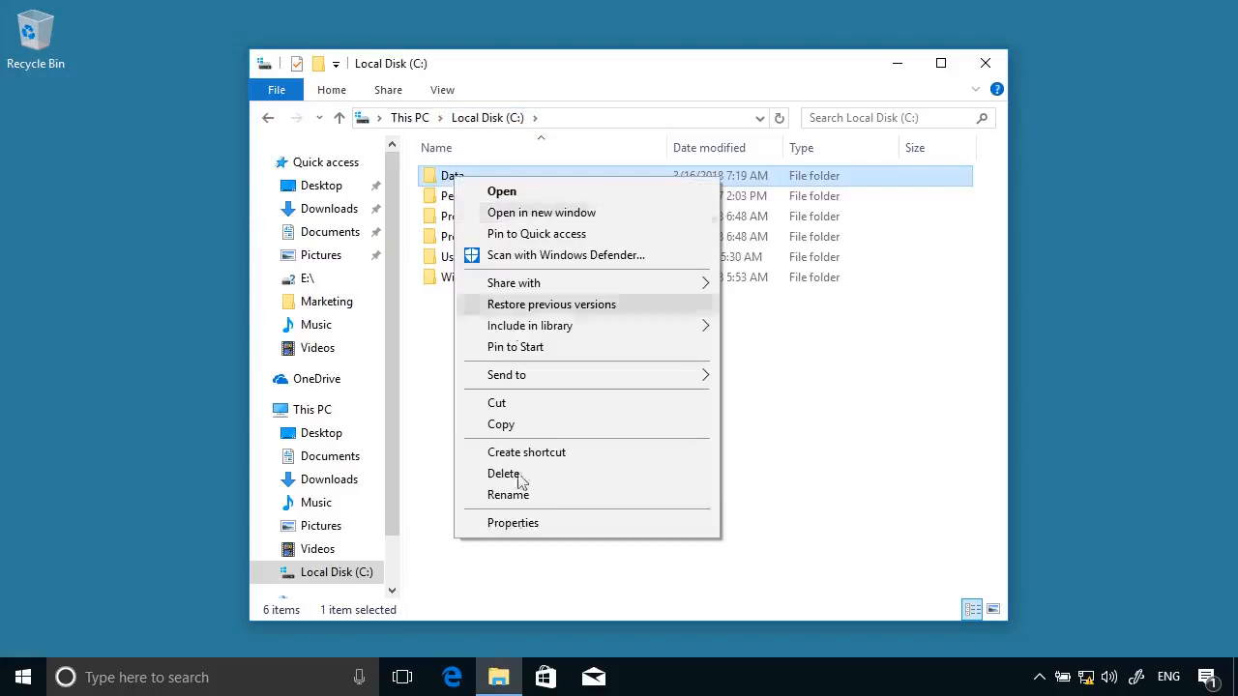
{"action": "left_click", "coordinate": [514, 523]}
{"action": "left_click", "coordinate": [586, 224]}
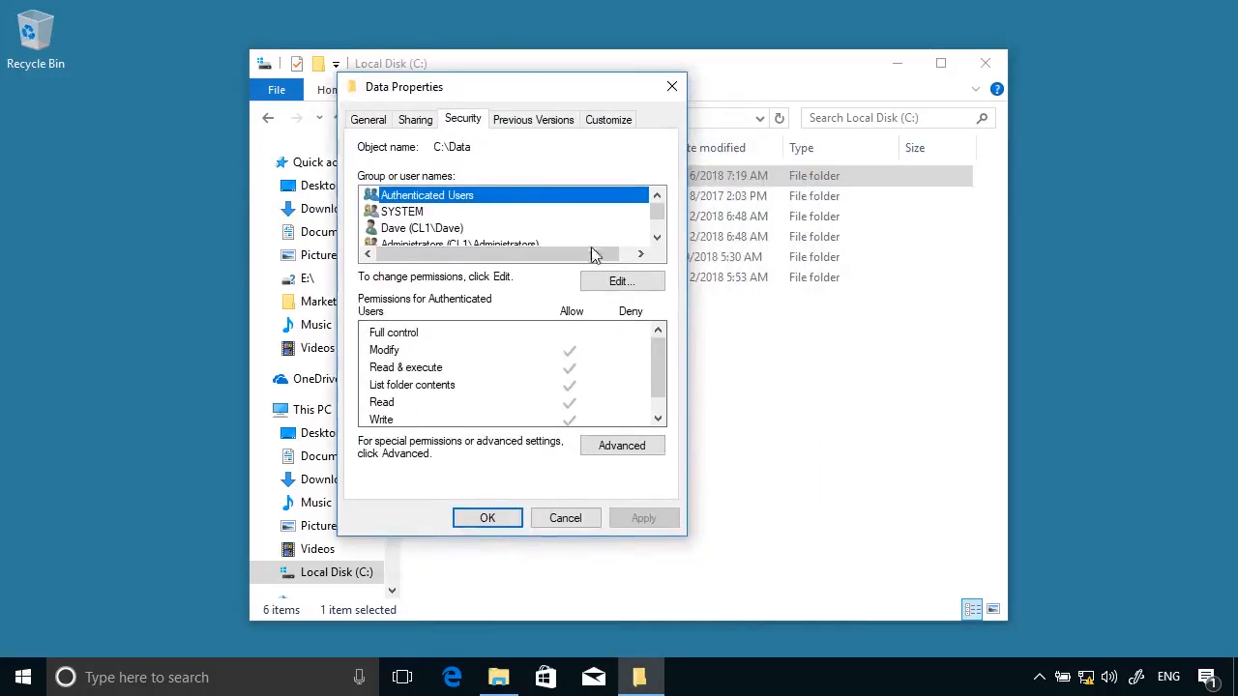
Remove the individual user account from the Data folder's permission list and save the folder's properties
{"action": "left_click", "coordinate": [495, 229]}
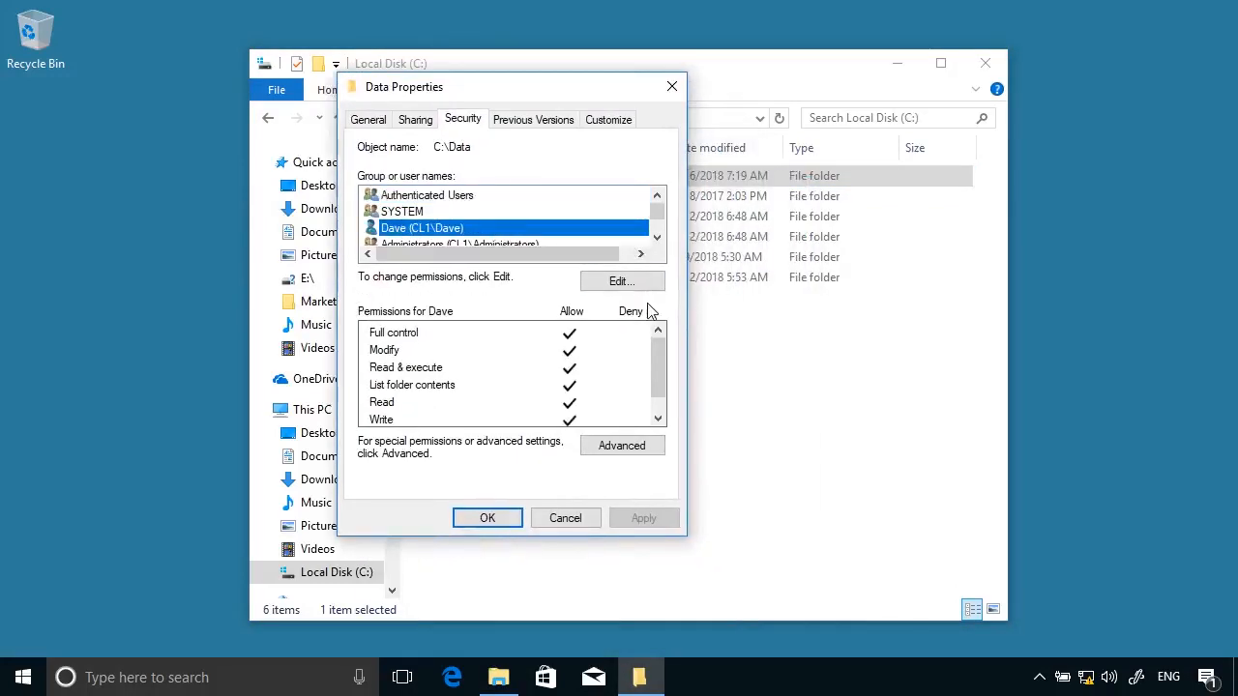
{"action": "left_click", "coordinate": [621, 282]}
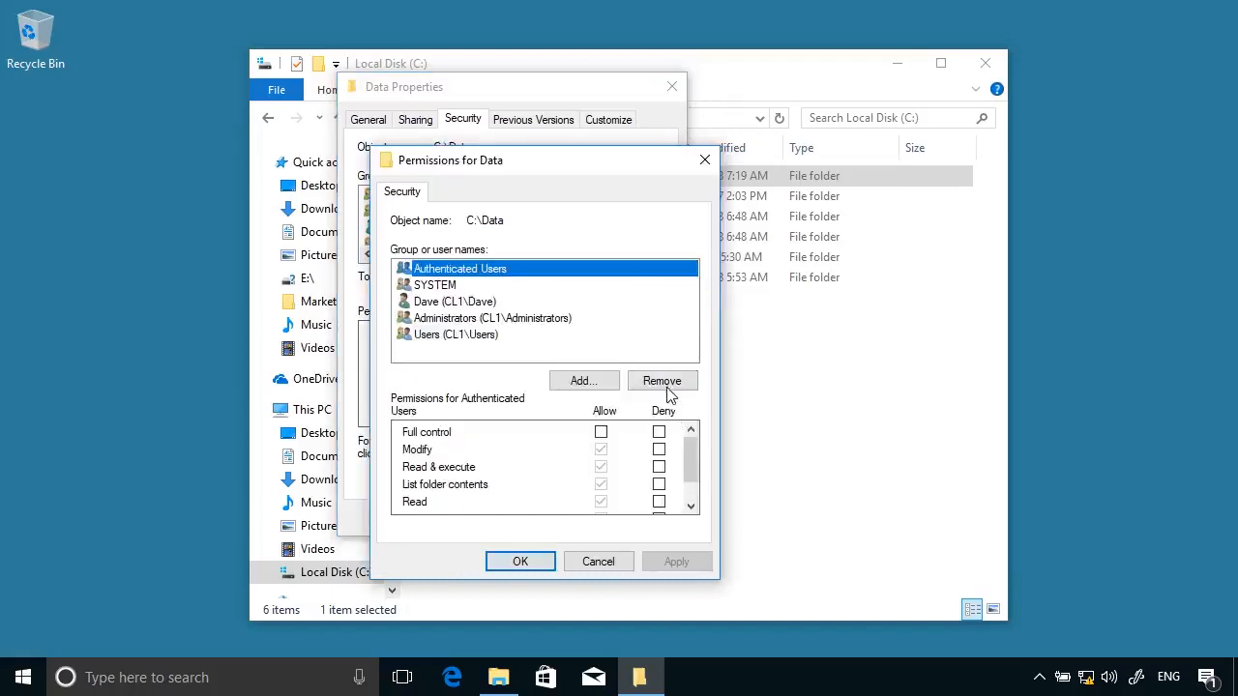
{"action": "left_click", "coordinate": [662, 381]}
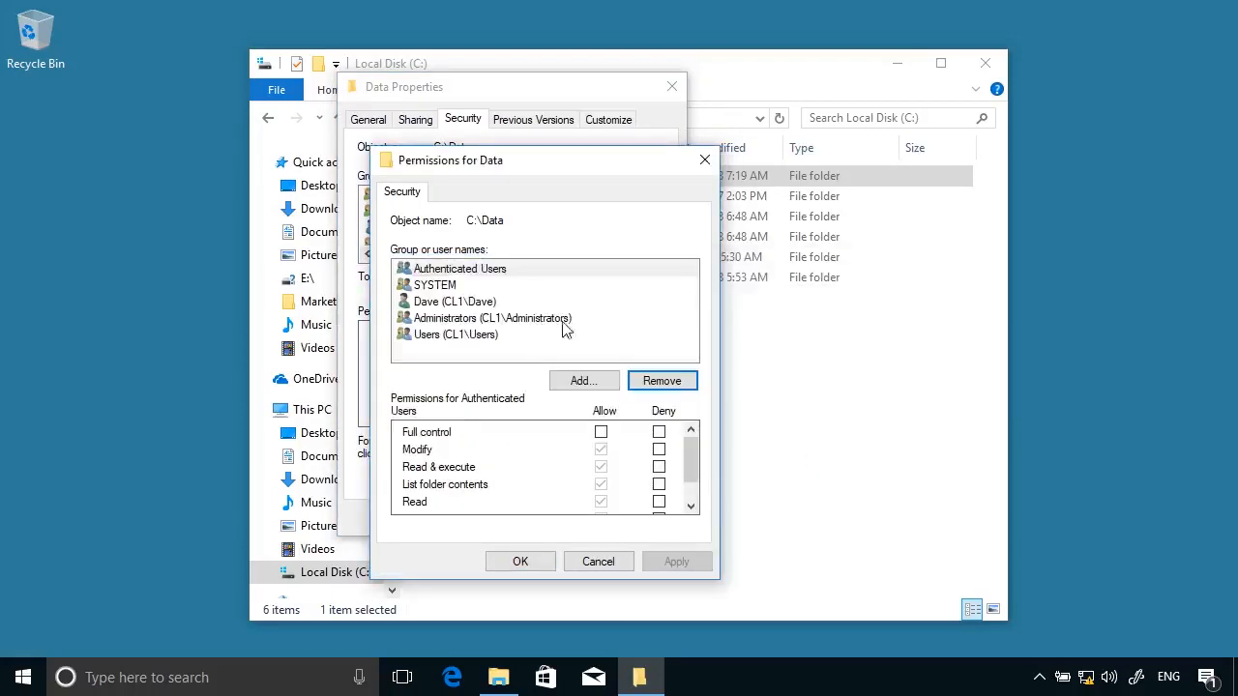
{"action": "left_click", "coordinate": [498, 302]}
{"action": "left_click", "coordinate": [654, 381]}
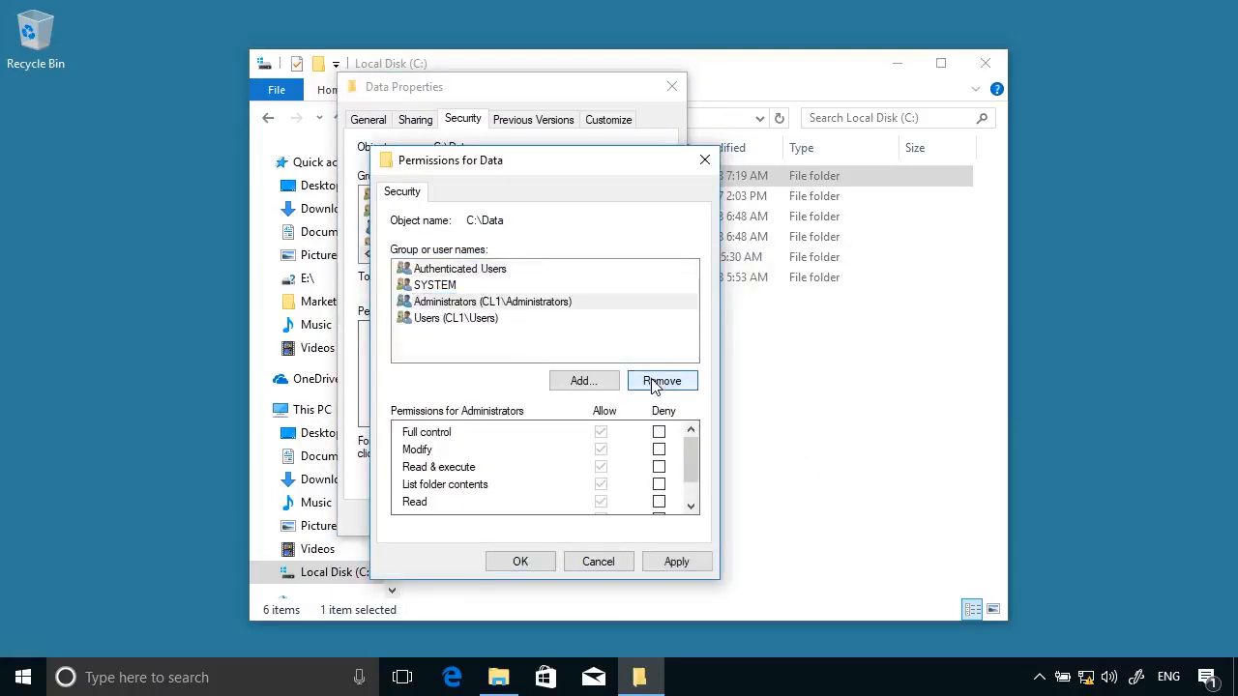
{"action": "left_click", "coordinate": [549, 568]}
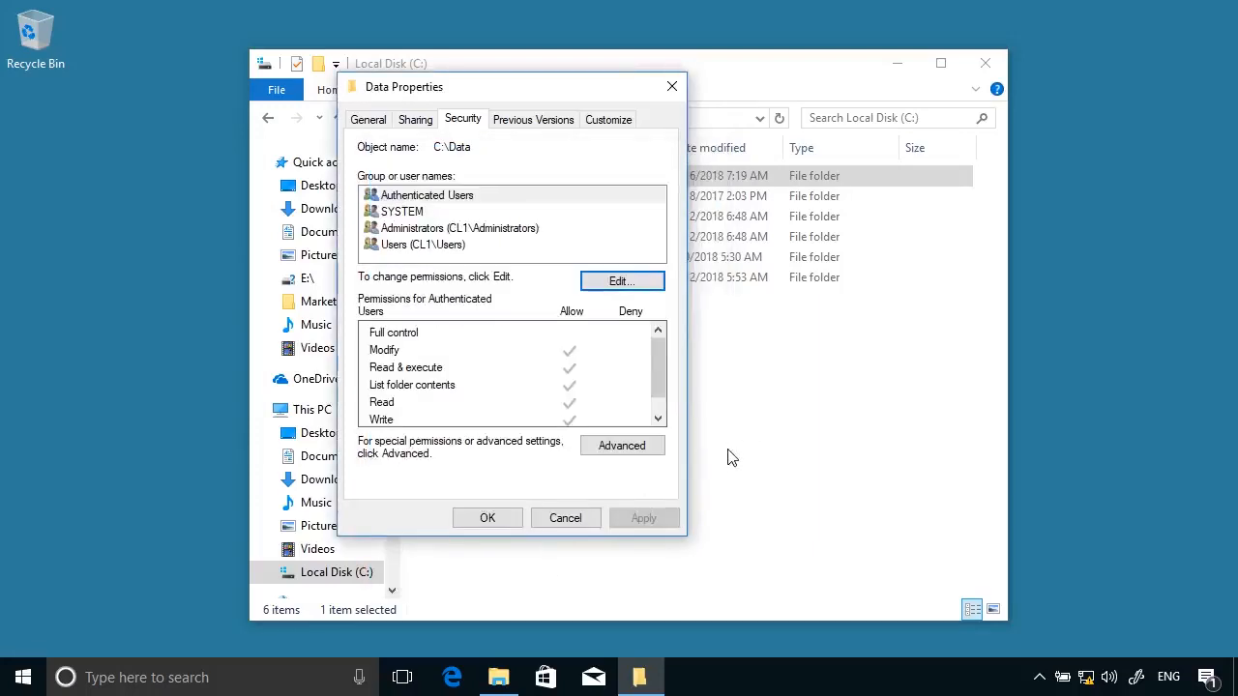
{"action": "left_click", "coordinate": [517, 521]}
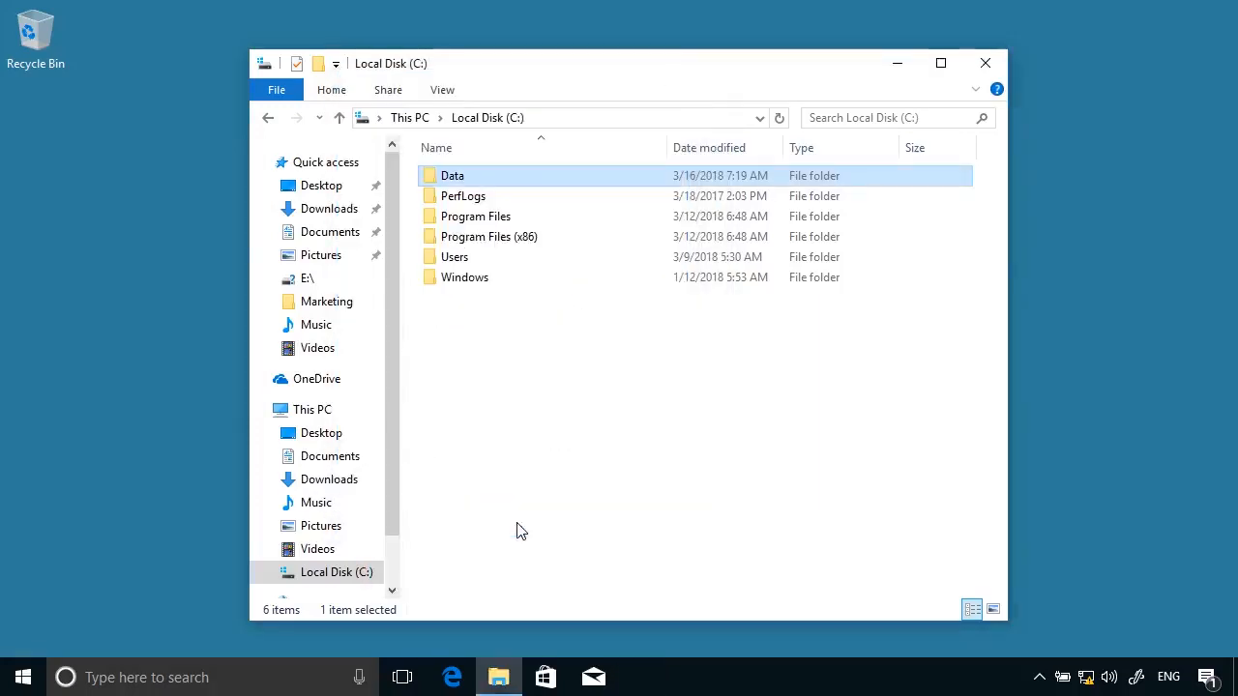
Open the advanced security settings of the Data folder on the C: drive
{"action": "right_click", "coordinate": [487, 186]}
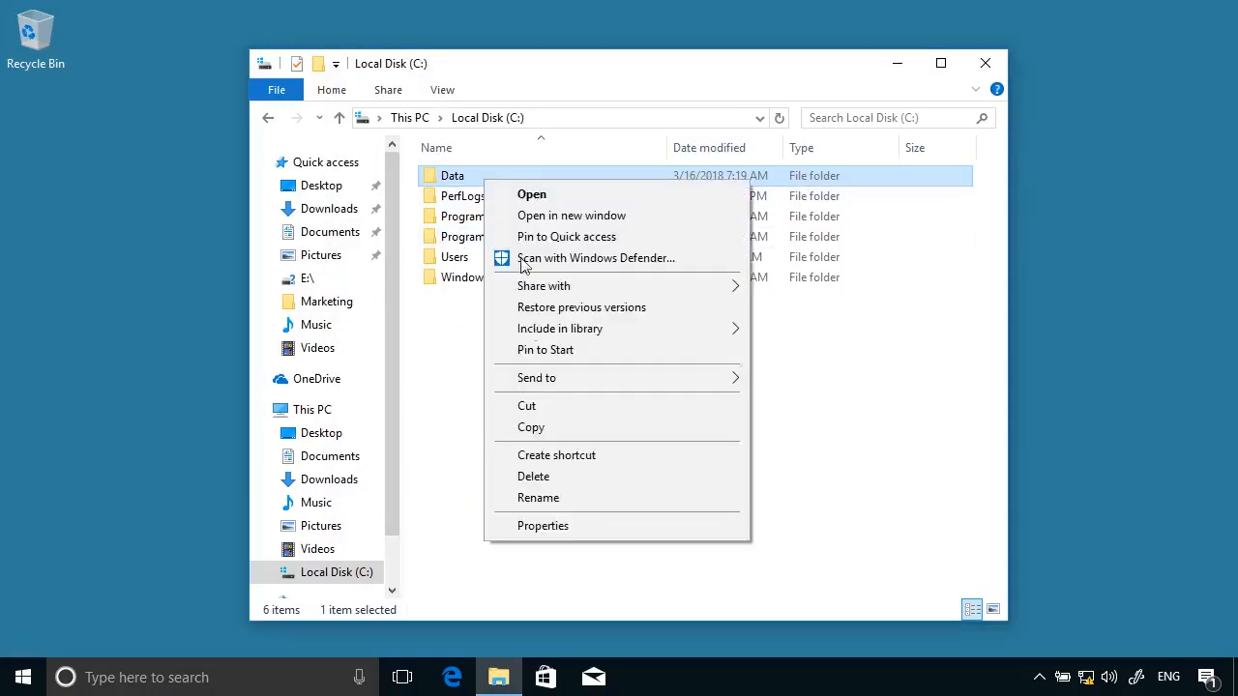
{"action": "left_click", "coordinate": [539, 525]}
{"action": "left_click_drag", "start_coordinate": [540, 196], "coordinate": [386, 122]}
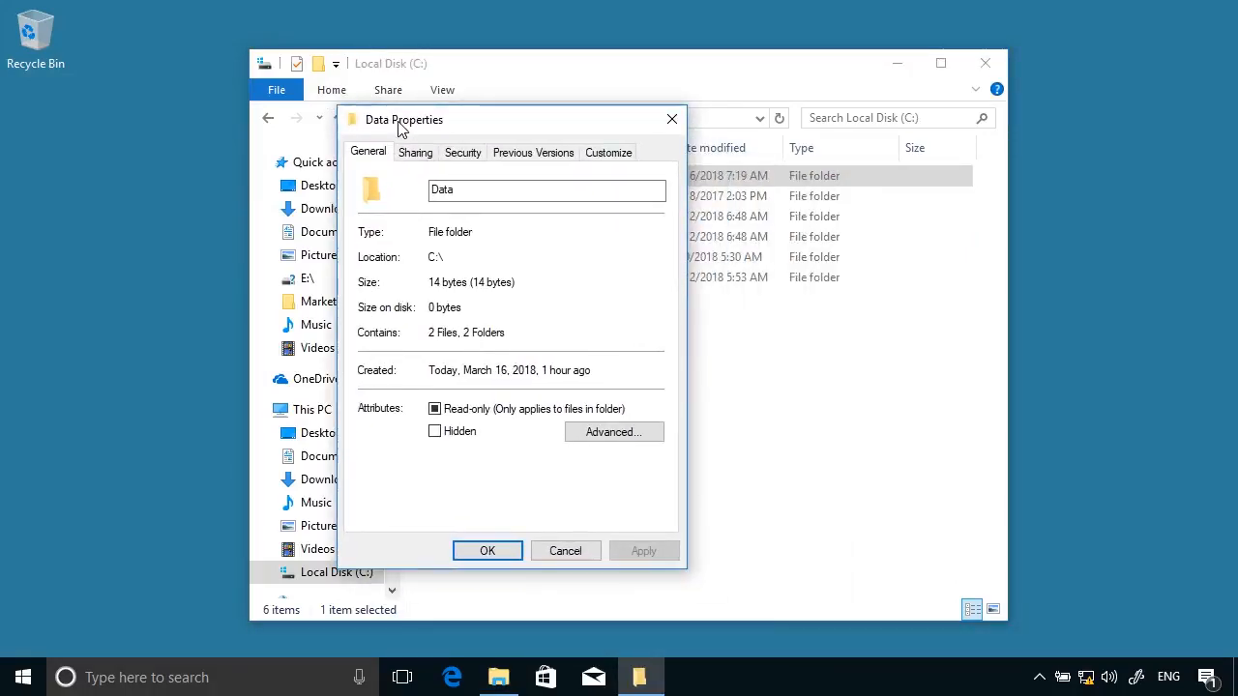
{"action": "left_click", "coordinate": [468, 155]}
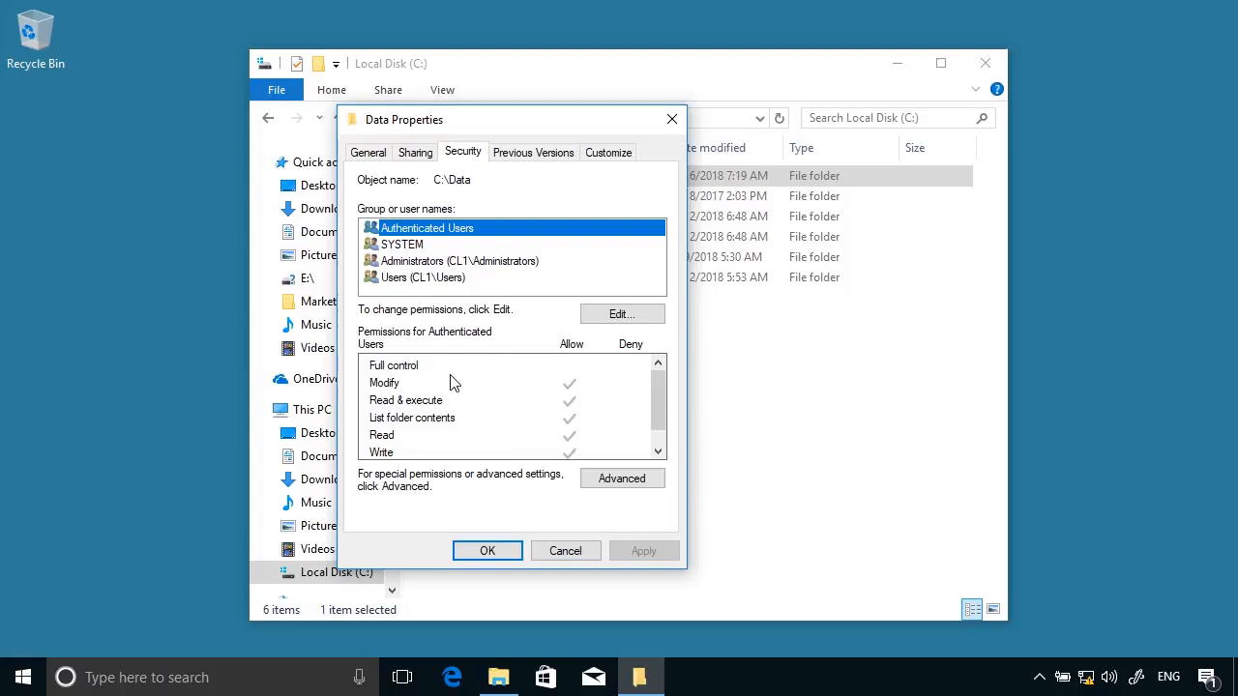
{"action": "left_click", "coordinate": [602, 480]}
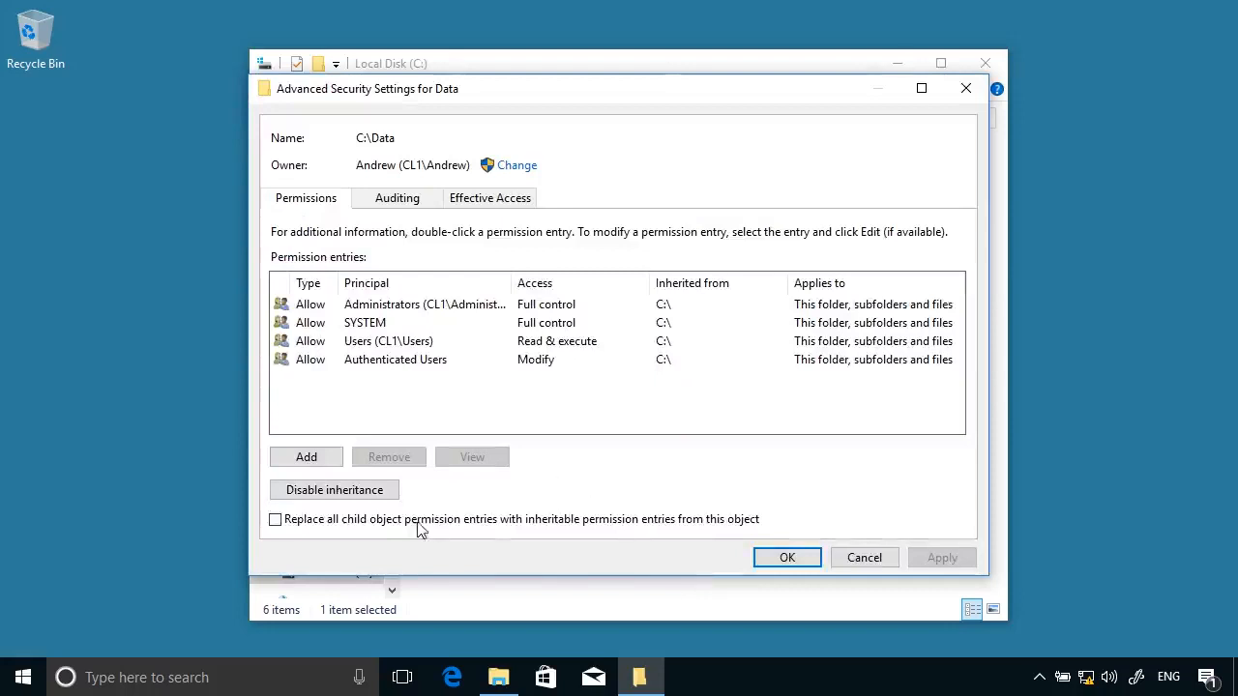
Replace all child object permission entries with inheritable permission entries from the Data folder, accepting the replacement on all descendants
{"action": "left_click", "coordinate": [275, 520]}
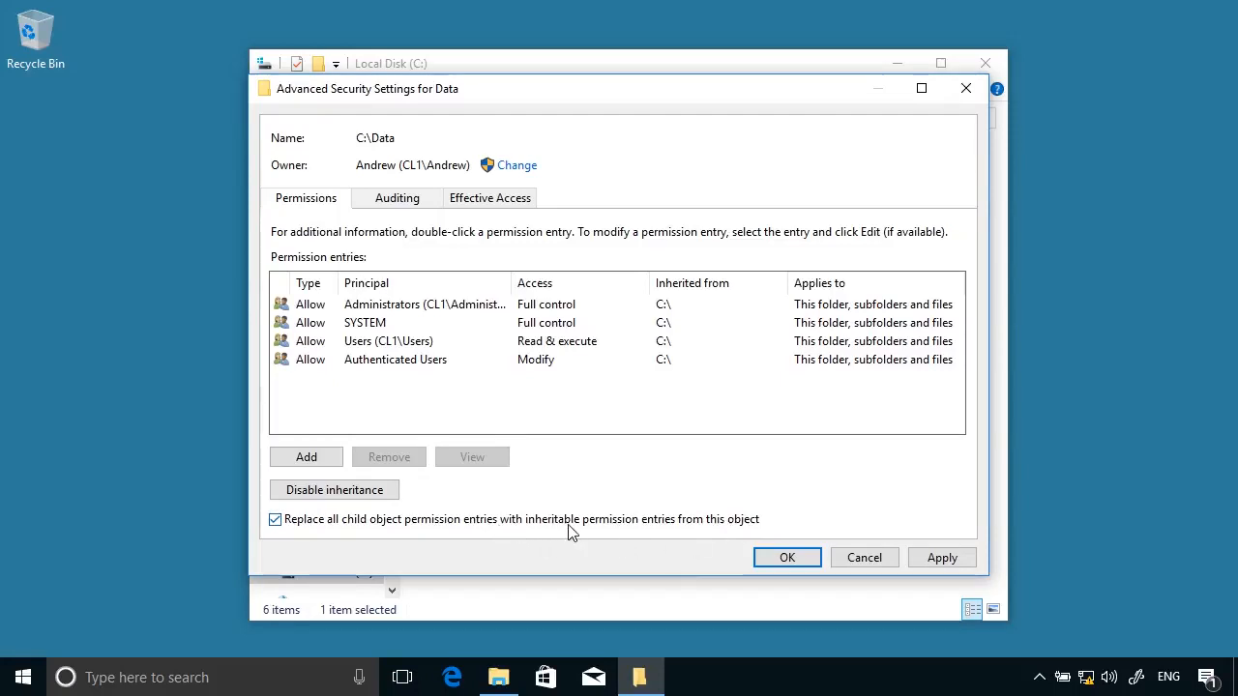
{"action": "left_click", "coordinate": [771, 560]}
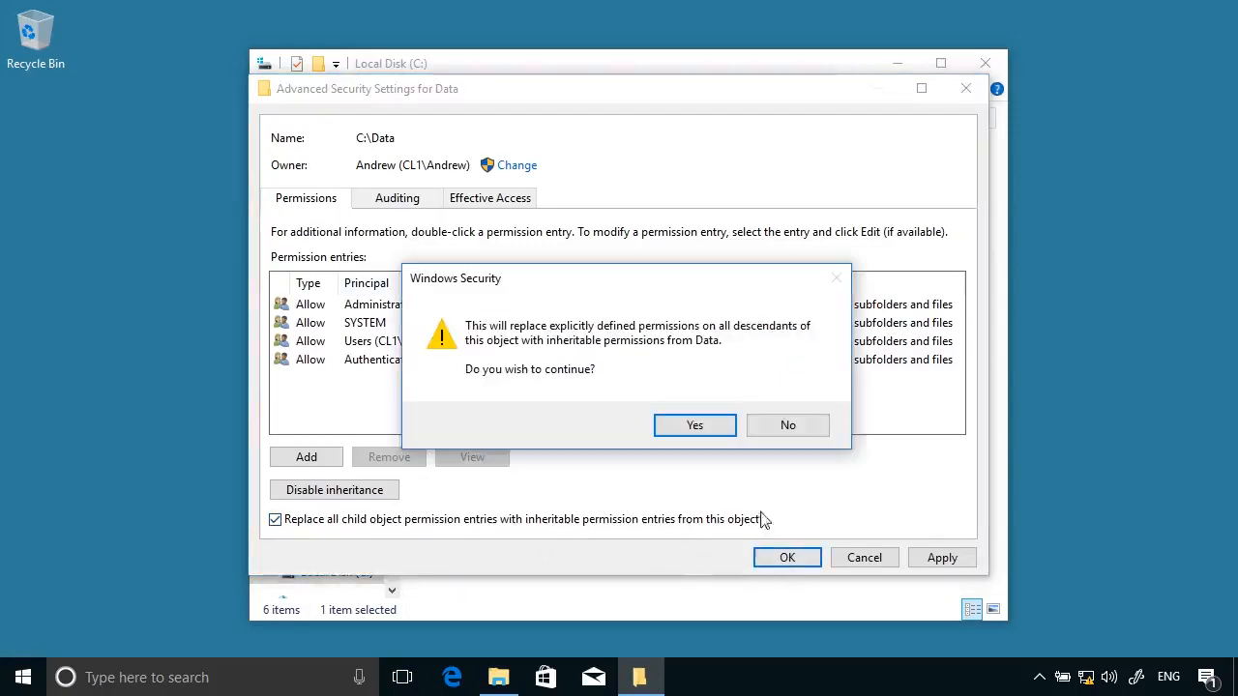
{"action": "left_click", "coordinate": [699, 425]}
{"action": "left_click", "coordinate": [488, 550]}
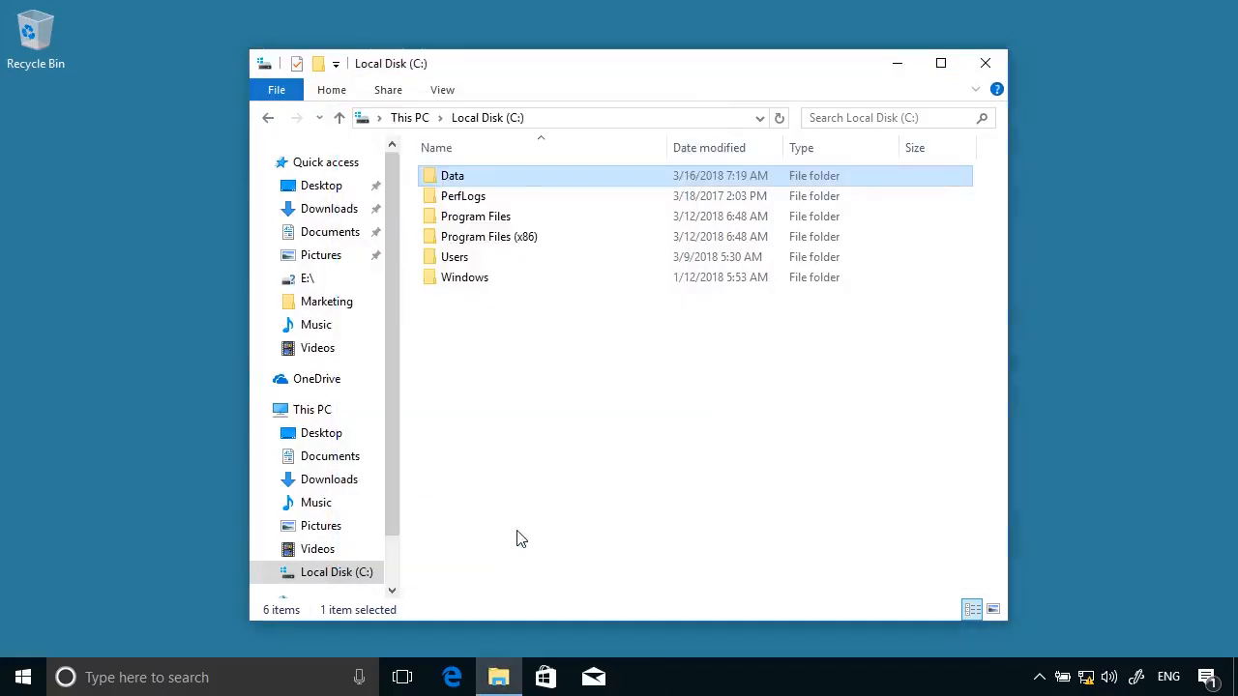
Check the security permissions of the Marketing folder inside C:\Data, leaving them unmodified
{"action": "double_click", "coordinate": [462, 181]}
{"action": "left_click", "coordinate": [462, 184]}
{"action": "right_click", "coordinate": [463, 184]}
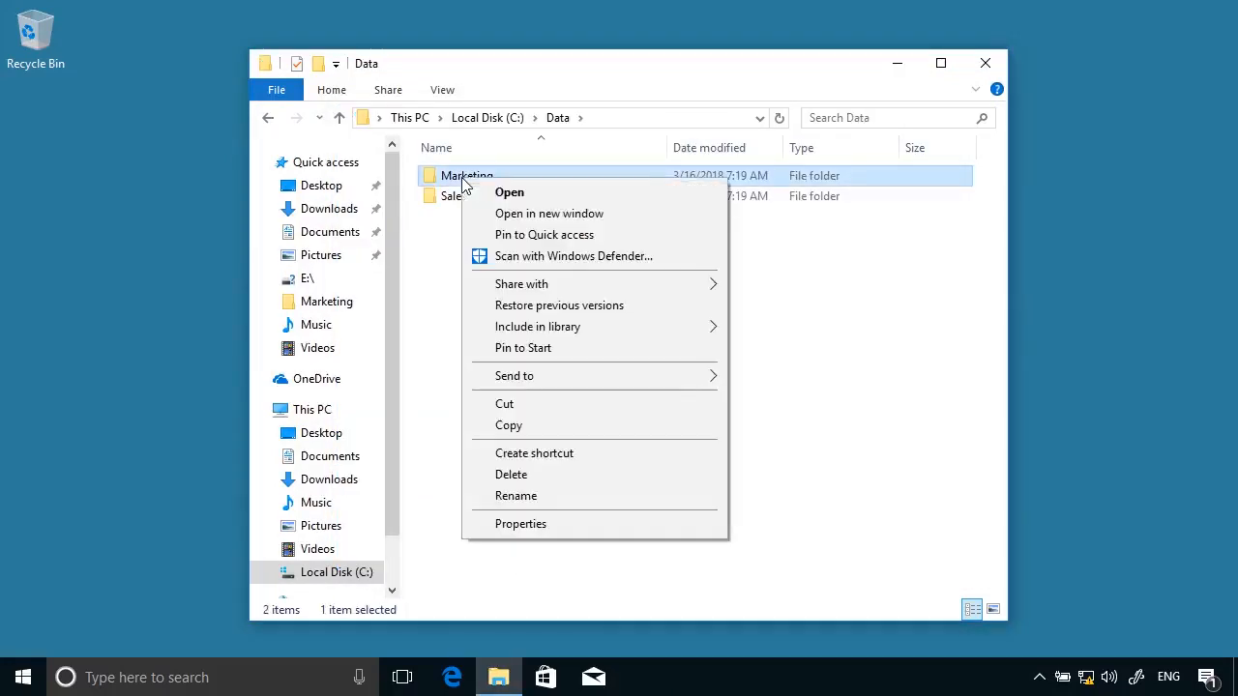
{"action": "left_click", "coordinate": [515, 524]}
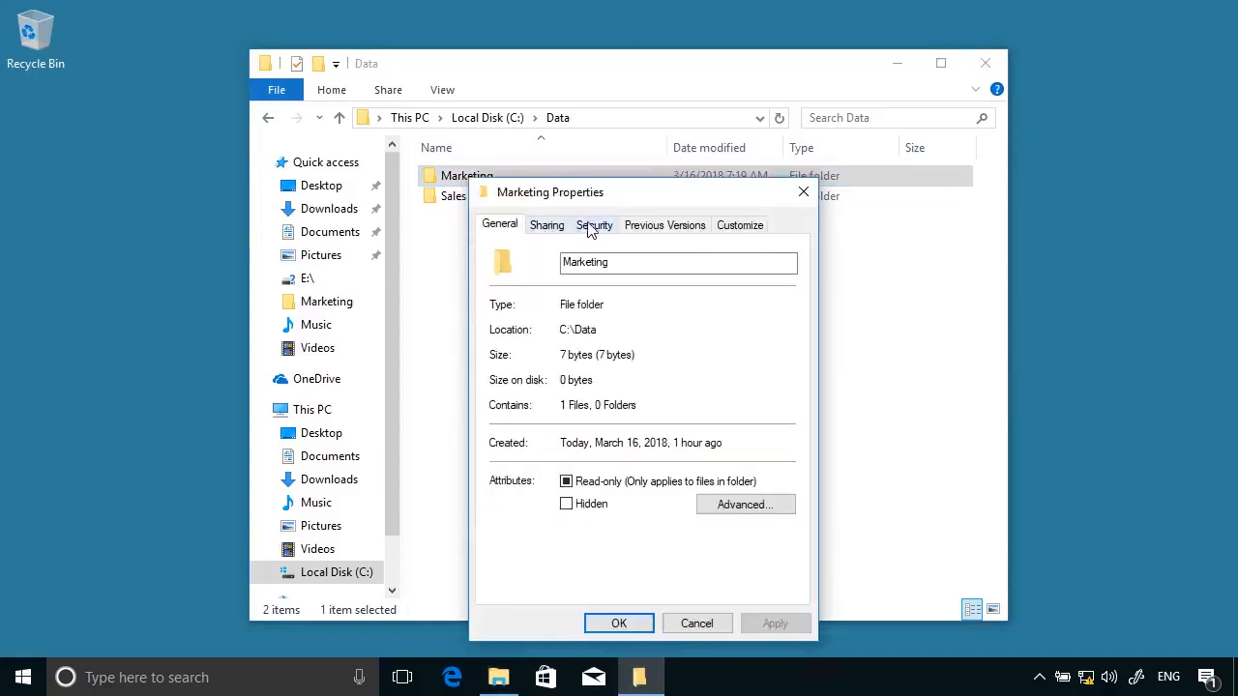
{"action": "left_click", "coordinate": [592, 224]}
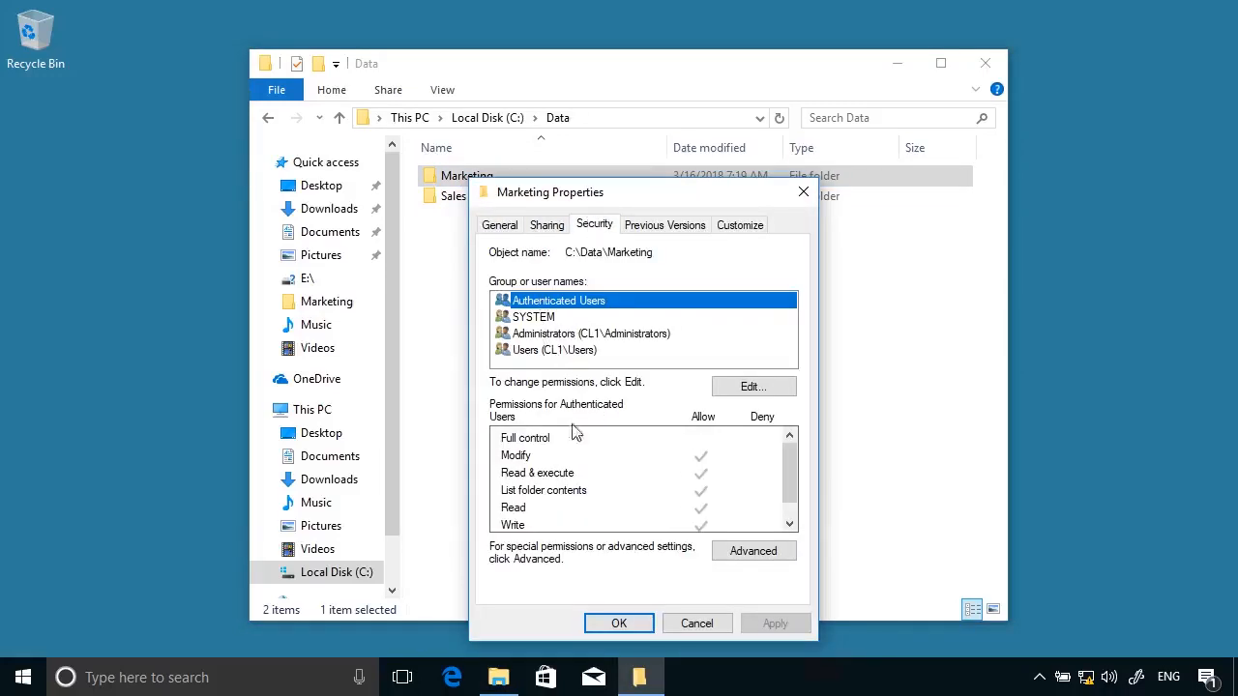
{"action": "left_click", "coordinate": [686, 624]}
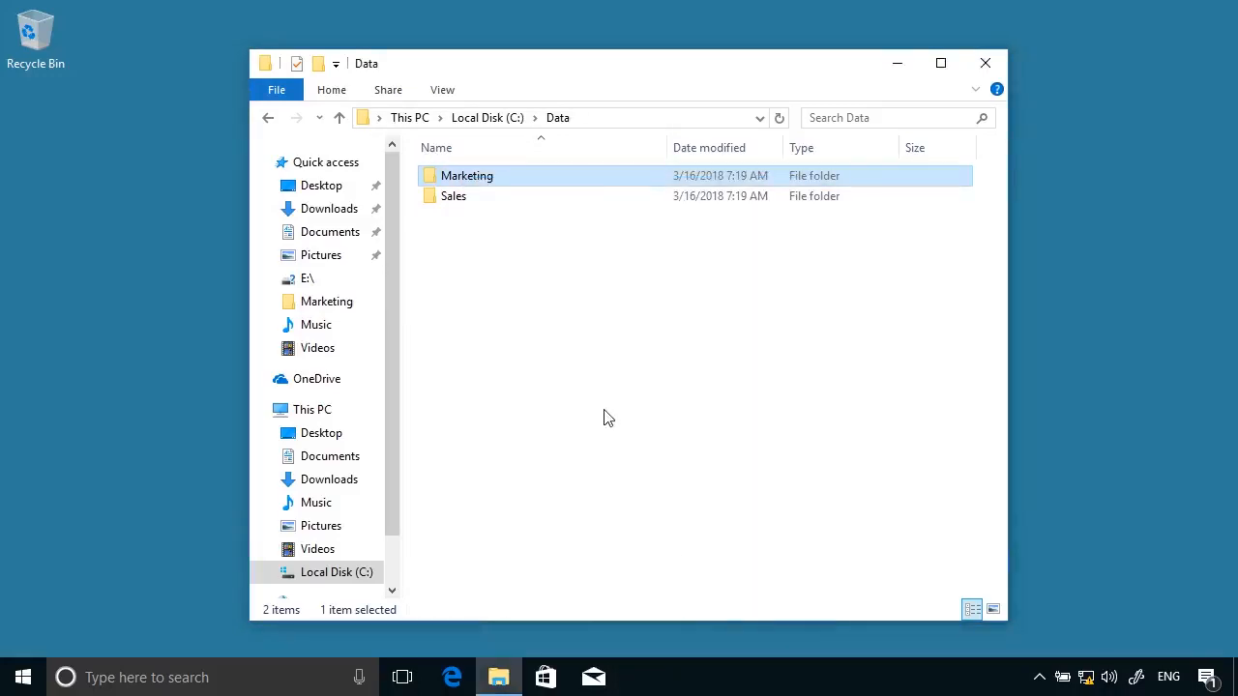
Check where the Marketing folder's permission entries are inherited from in its advanced security settings
{"action": "right_click", "coordinate": [491, 177]}
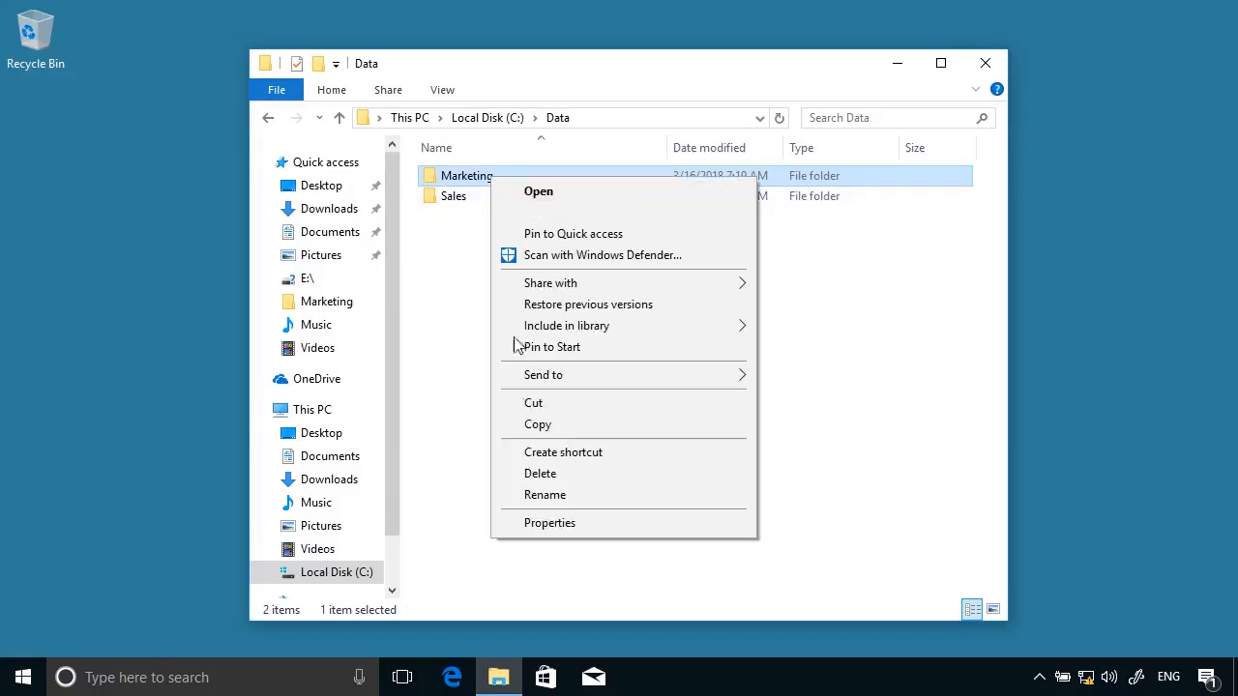
{"action": "left_click", "coordinate": [547, 523]}
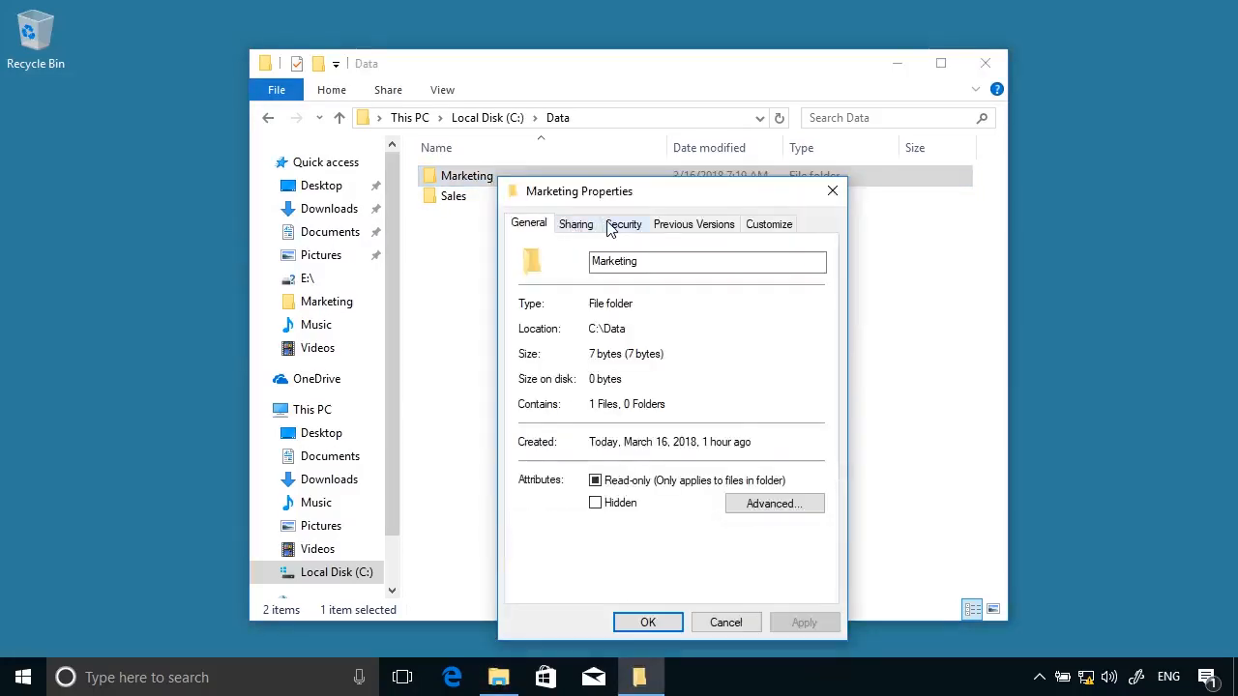
{"action": "left_click", "coordinate": [611, 227]}
{"action": "left_click", "coordinate": [782, 549]}
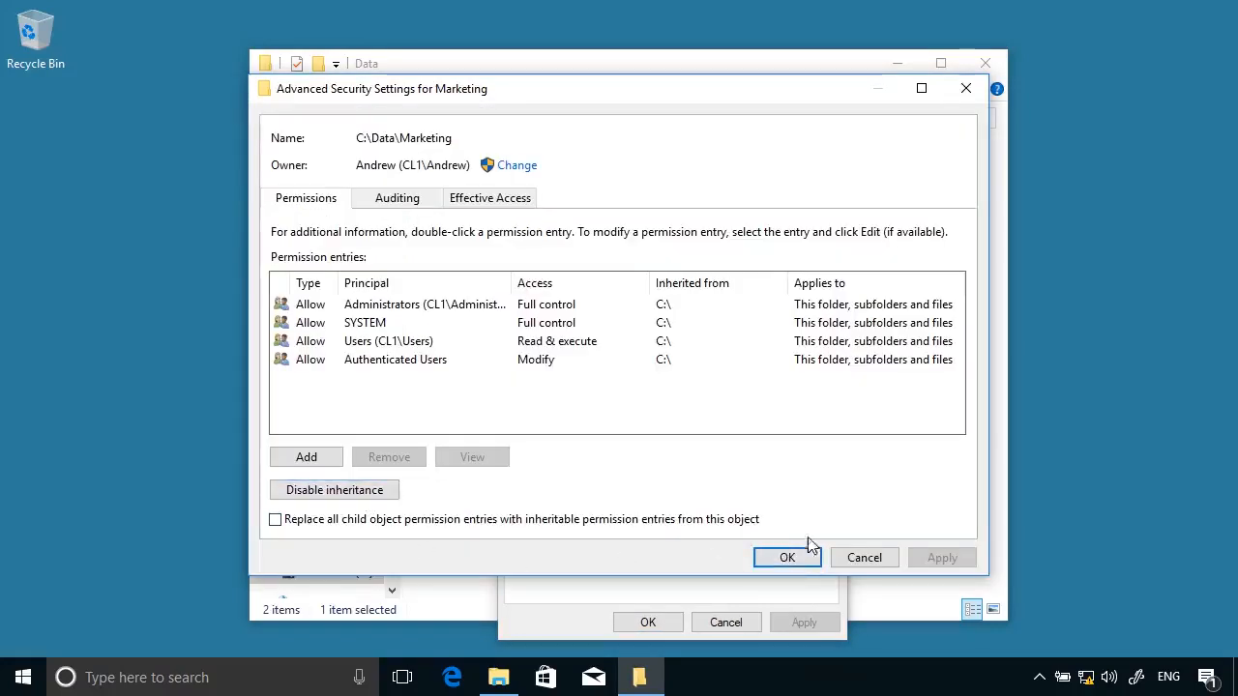
{"action": "left_click", "coordinate": [867, 559]}
{"action": "left_click", "coordinate": [727, 622]}
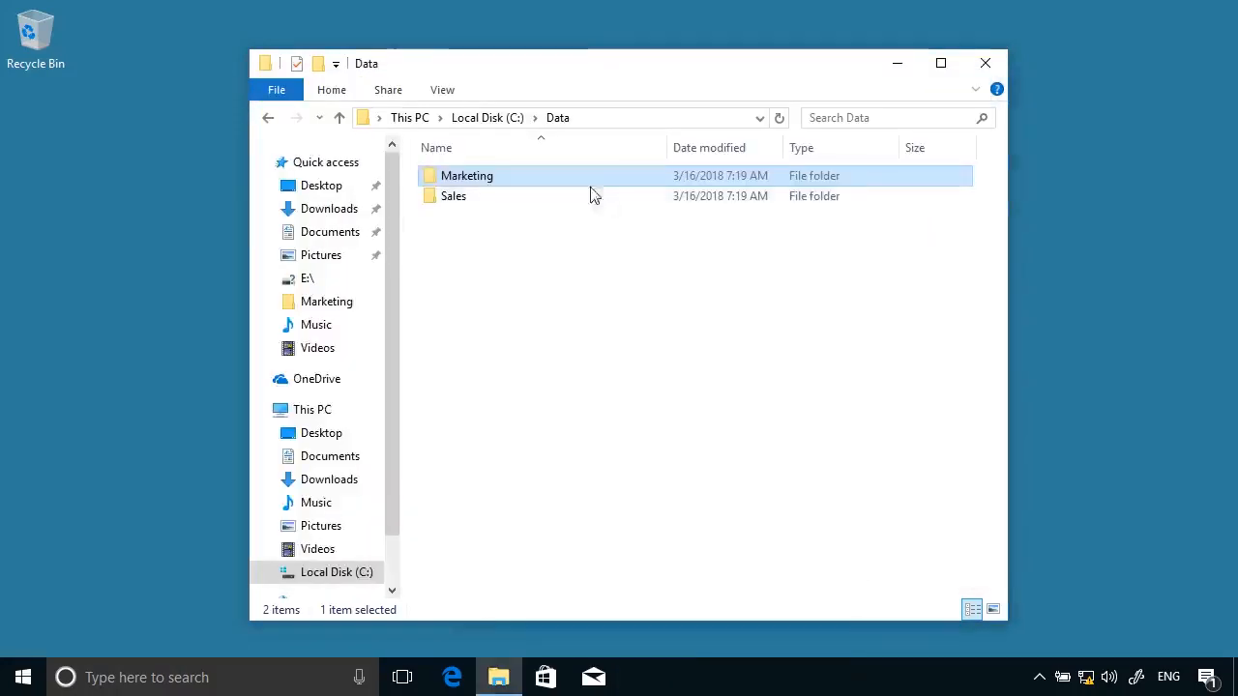
Try the option to replace all child object permission entries in the C:\Data folder's advanced security settings, discarding the change
{"action": "left_click", "coordinate": [500, 120]}
{"action": "right_click", "coordinate": [505, 180]}
{"action": "left_click", "coordinate": [555, 519]}
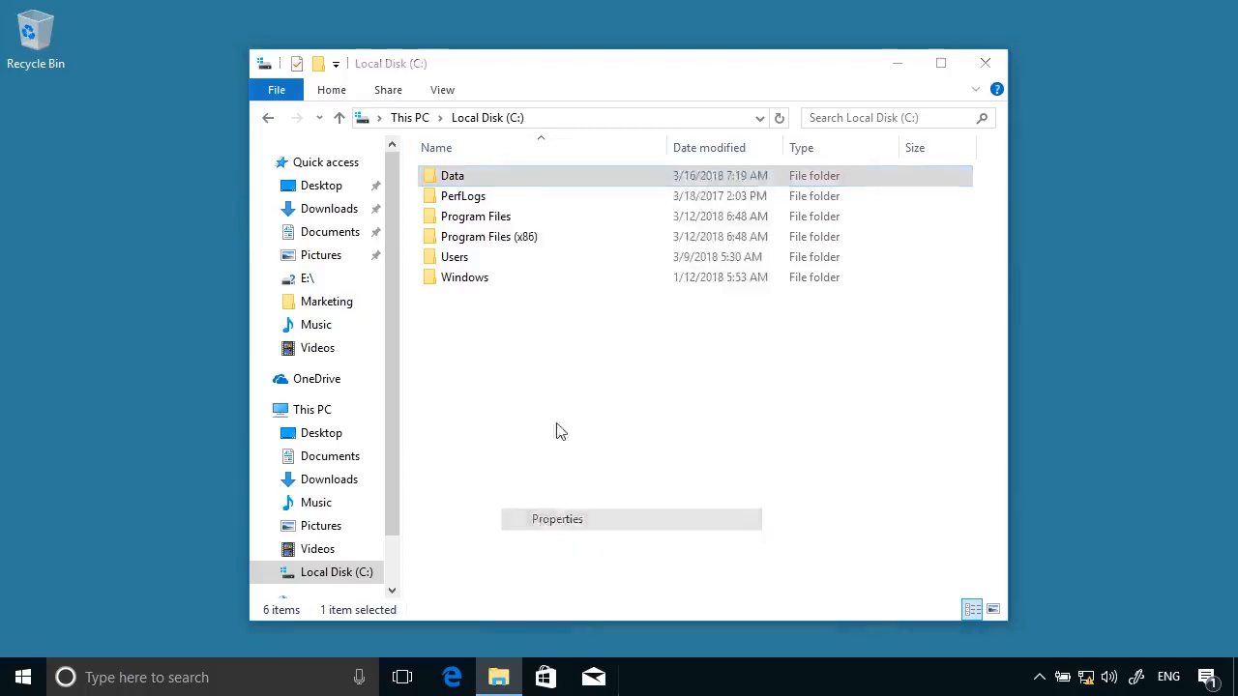
{"action": "left_click", "coordinate": [638, 224]}
{"action": "left_click", "coordinate": [793, 548]}
{"action": "left_click", "coordinate": [295, 523]}
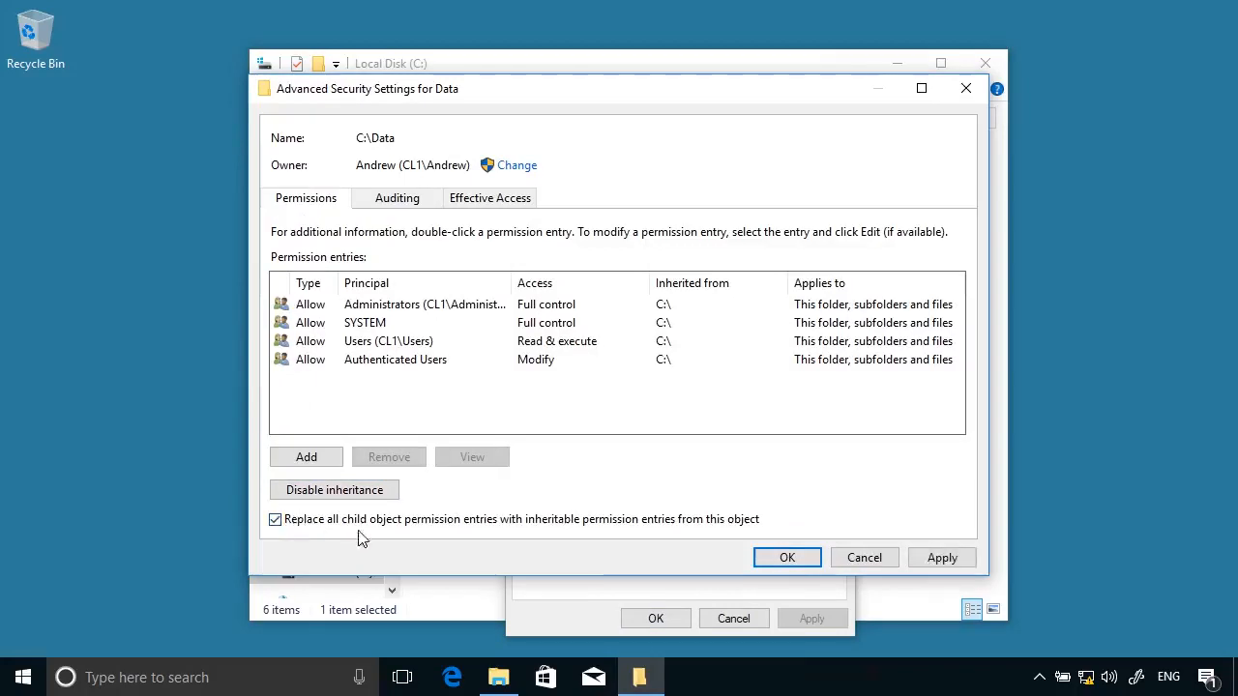
{"action": "left_click", "coordinate": [864, 559]}
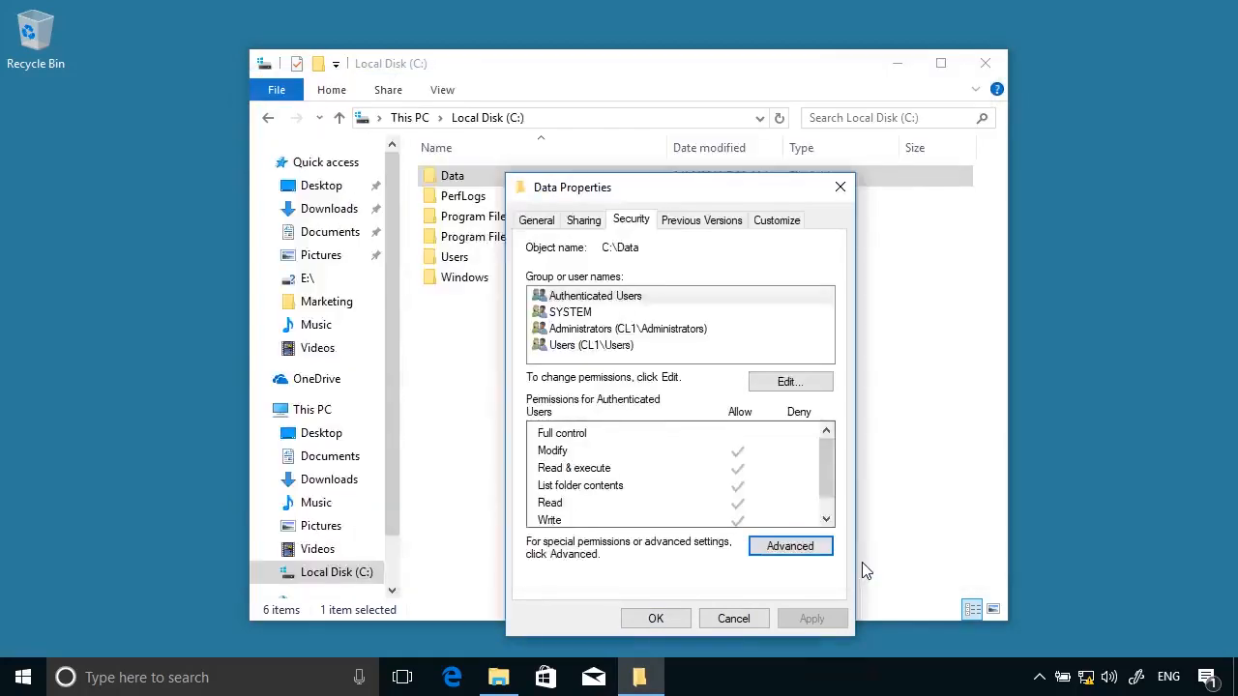
{"action": "left_click", "coordinate": [733, 619]}
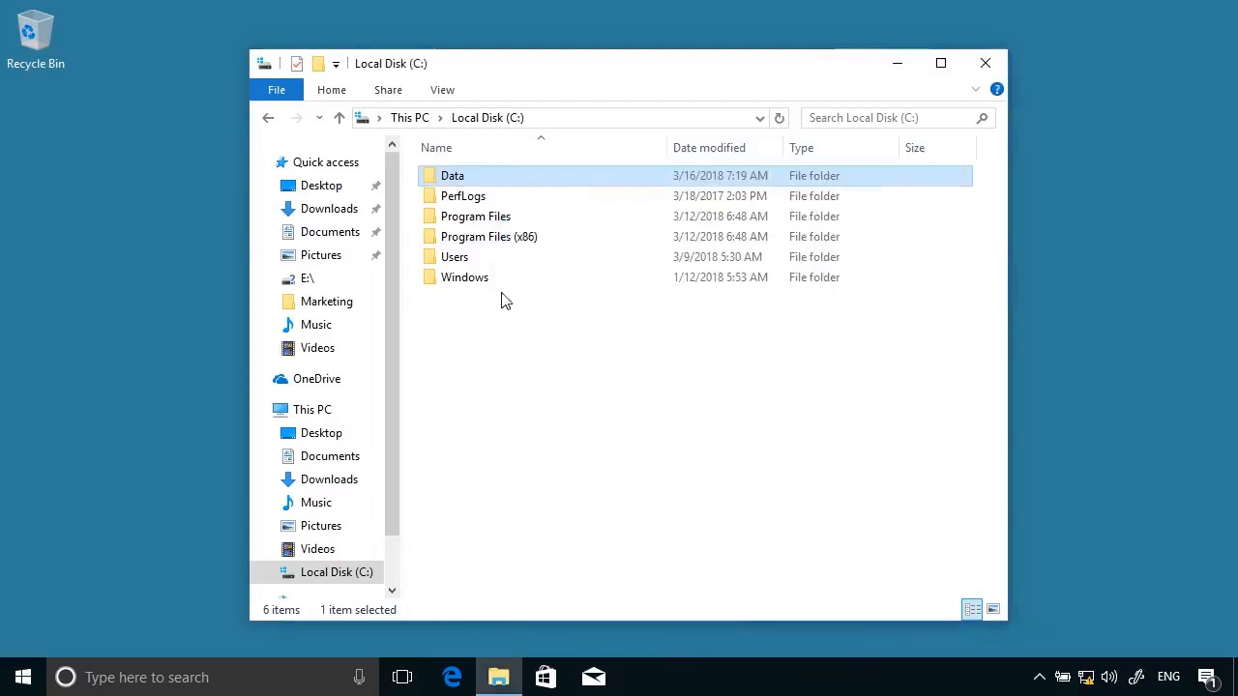
Disable inheritance on the C:\Data folder, converting the inherited permissions into explicit permissions on this object
{"action": "right_click", "coordinate": [469, 176]}
{"action": "left_click", "coordinate": [529, 523]}
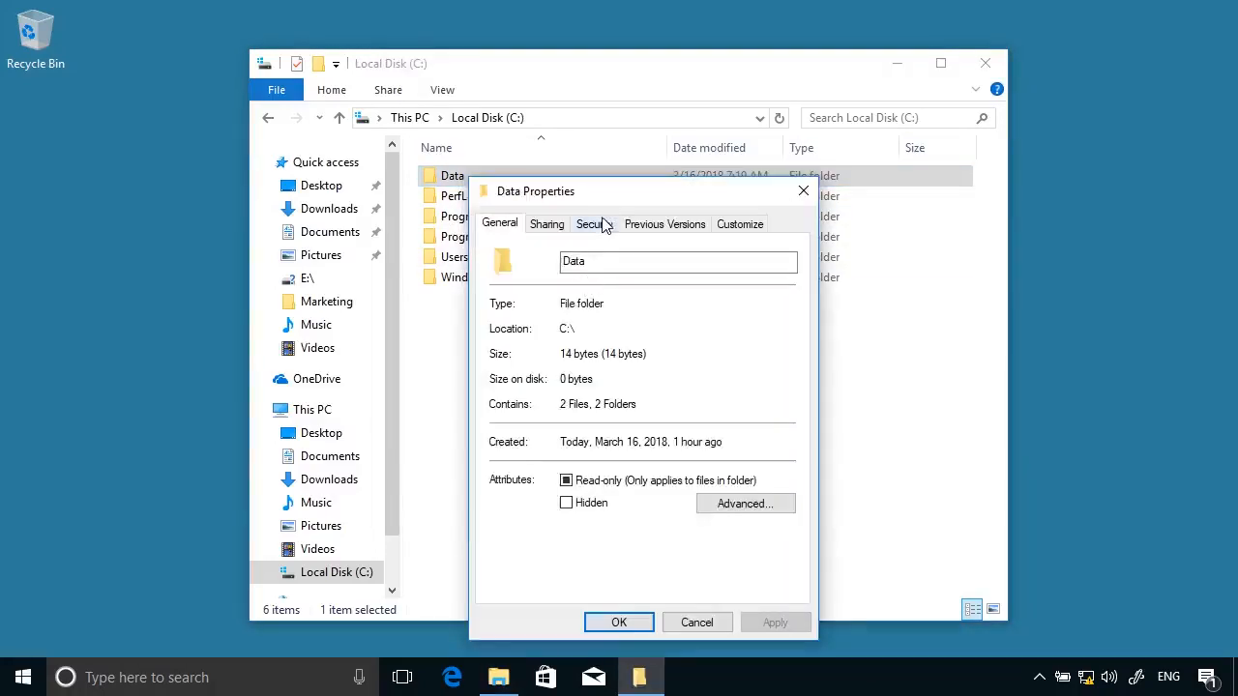
{"action": "left_click", "coordinate": [594, 224]}
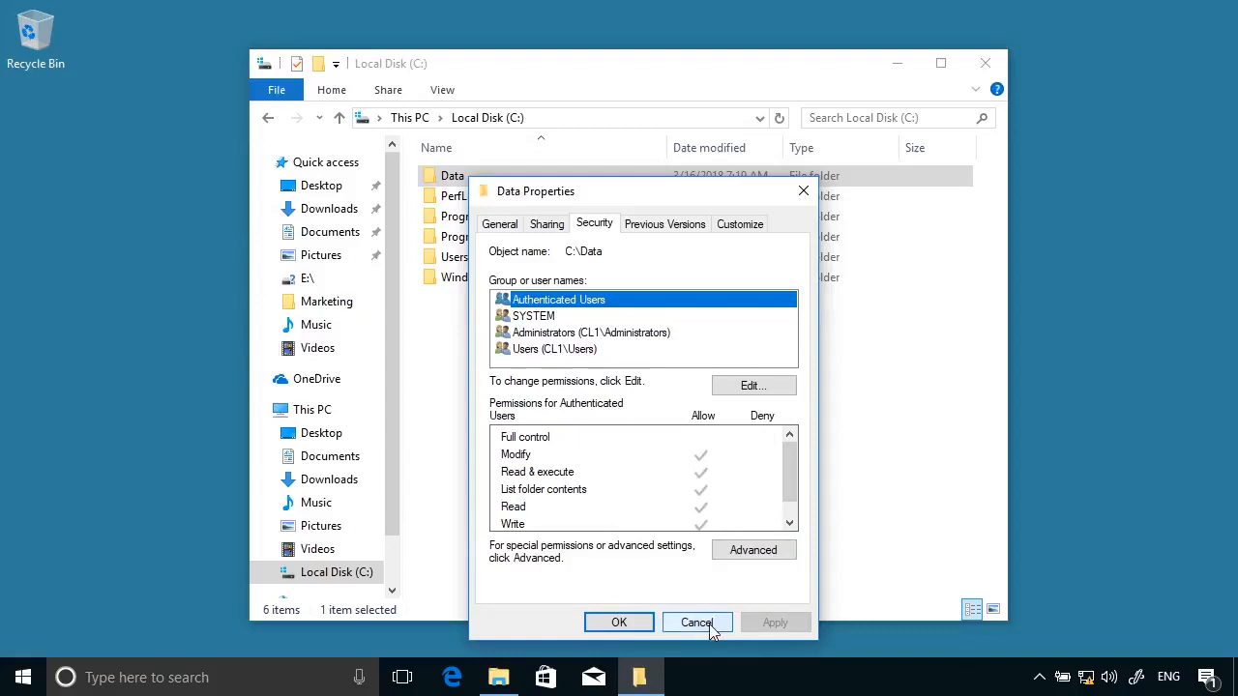
{"action": "left_click", "coordinate": [742, 391]}
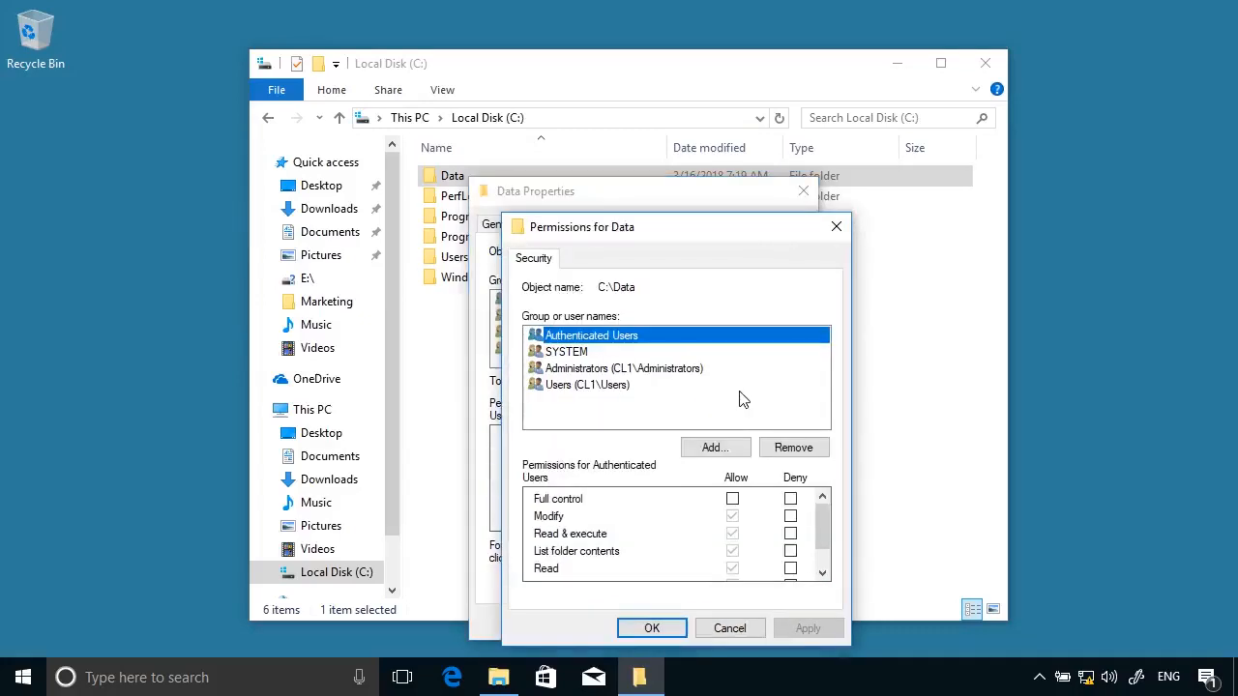
{"action": "left_click", "coordinate": [731, 629]}
{"action": "left_click", "coordinate": [760, 559]}
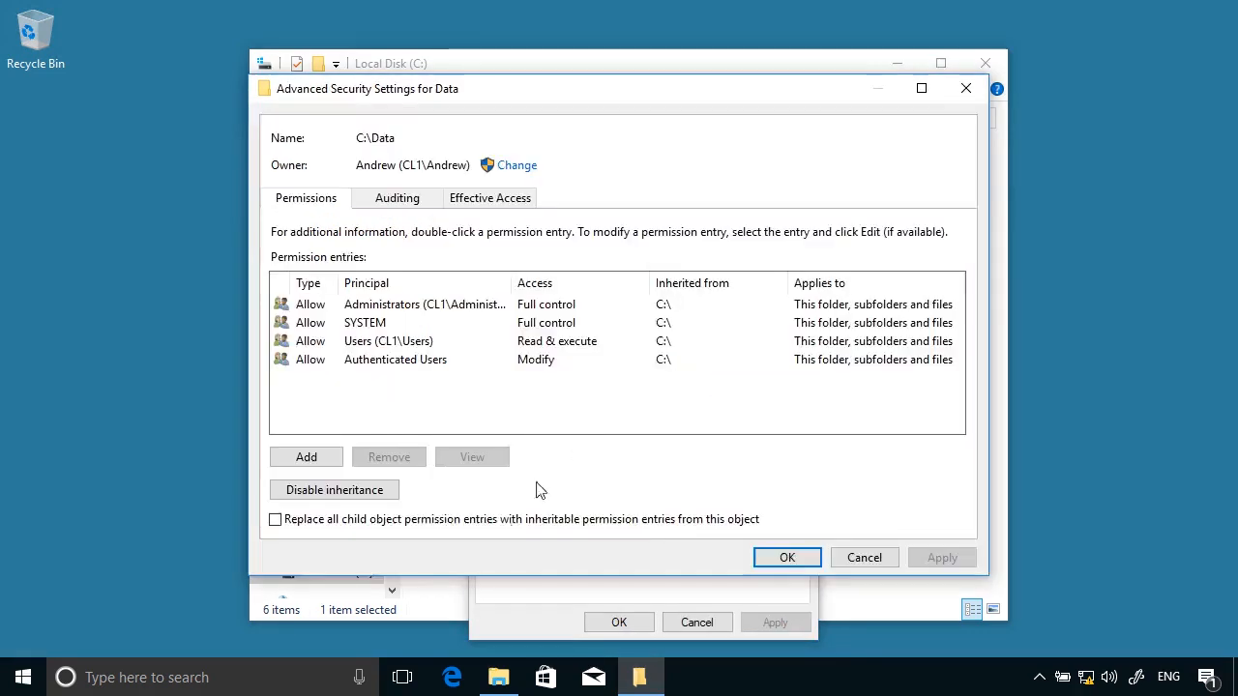
{"action": "left_click", "coordinate": [367, 500]}
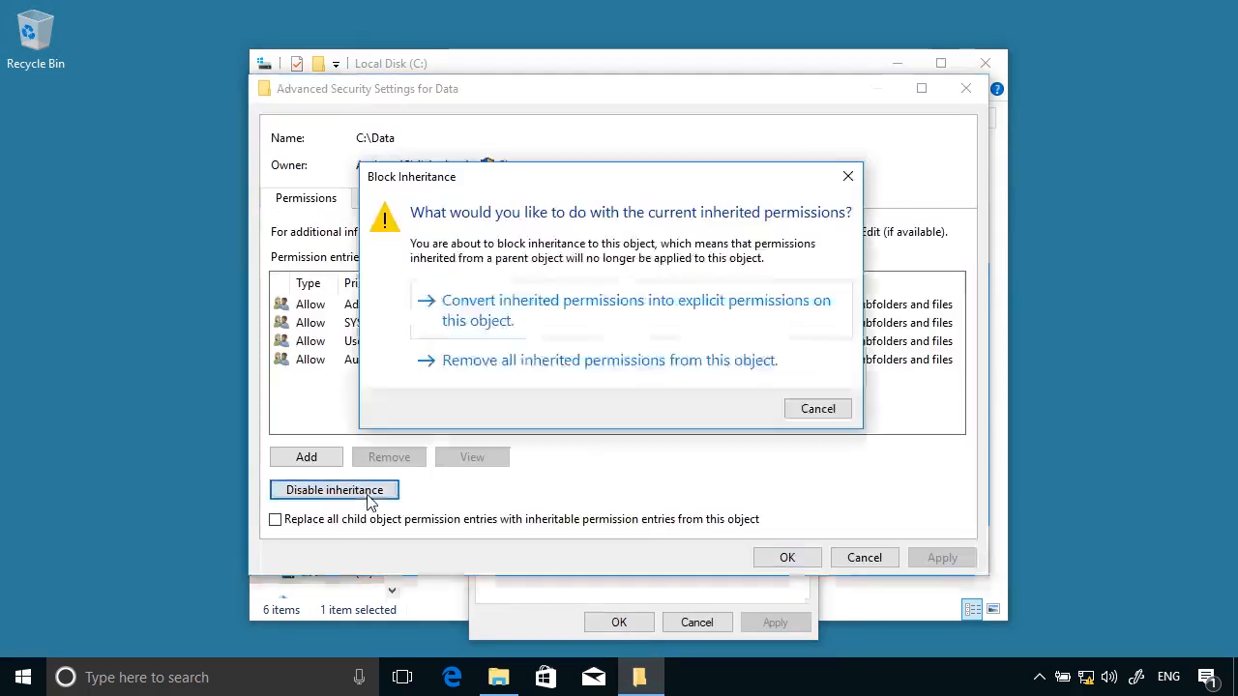
{"action": "left_click", "coordinate": [536, 331]}
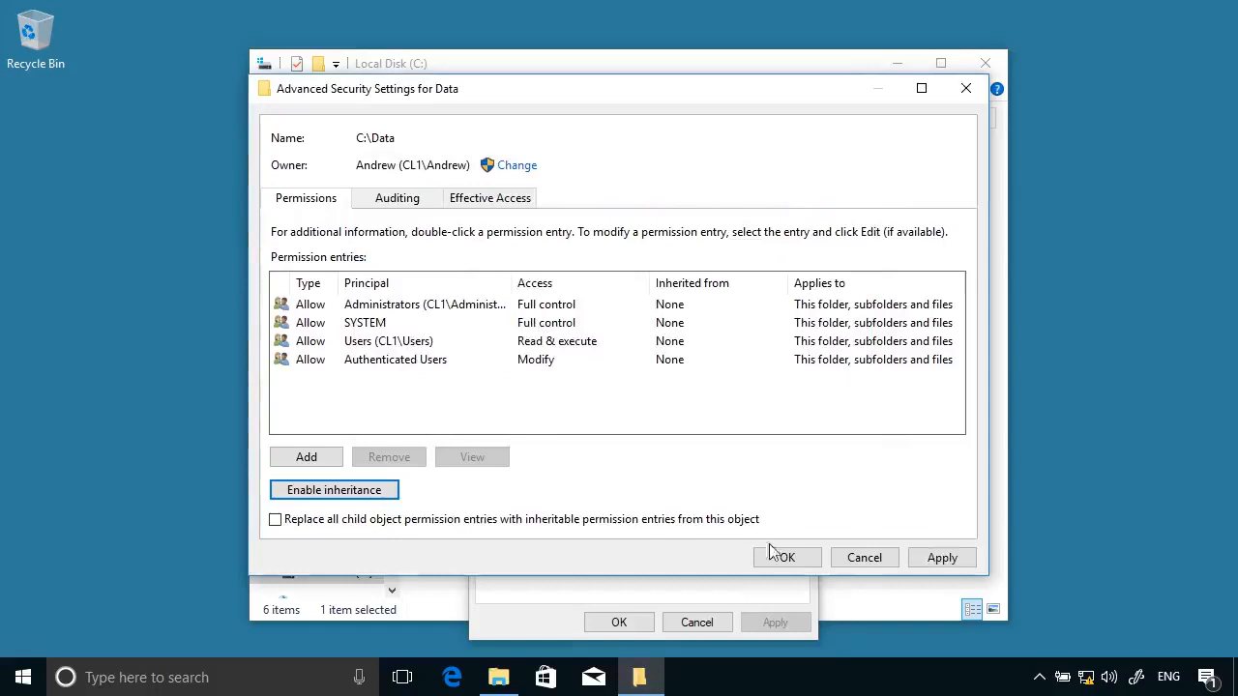
{"action": "left_click", "coordinate": [782, 556]}
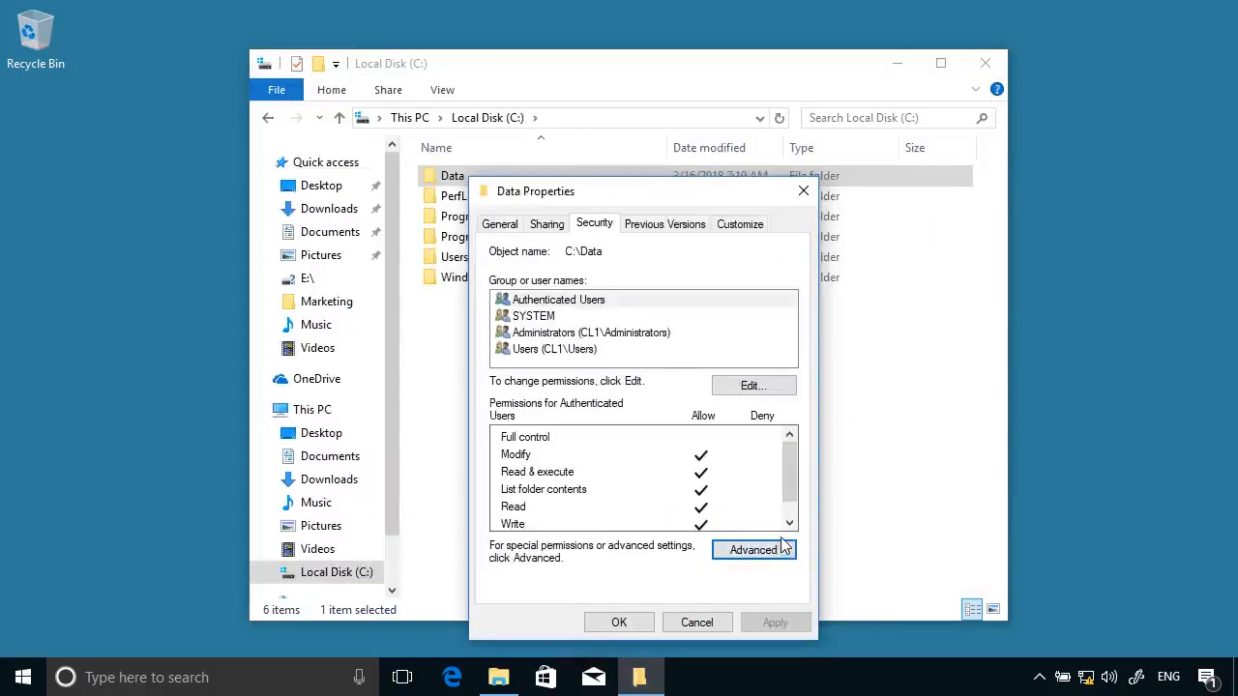
Remove the allowed Modify and Write permissions from Authenticated Users on the Data folder and check the permissions of the Users group
{"action": "left_click", "coordinate": [581, 302]}
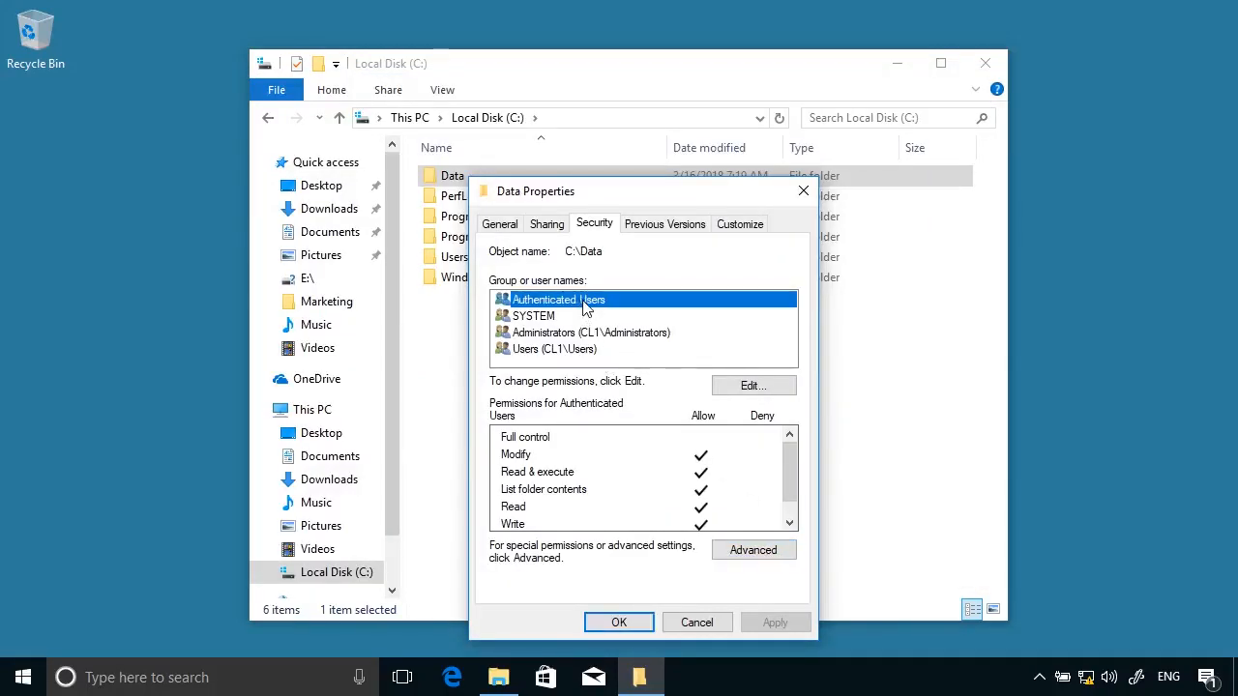
{"action": "left_click", "coordinate": [732, 387]}
{"action": "mouse_move", "coordinate": [825, 538]}
{"action": "left_mouse_down"}
{"action": "mouse_move", "coordinate": [820, 558]}
{"action": "mouse_move", "coordinate": [817, 522]}
{"action": "mouse_move", "coordinate": [821, 561]}
{"action": "left_mouse_up"}
{"action": "left_click", "coordinate": [732, 517]}
{"action": "left_click", "coordinate": [732, 553]}
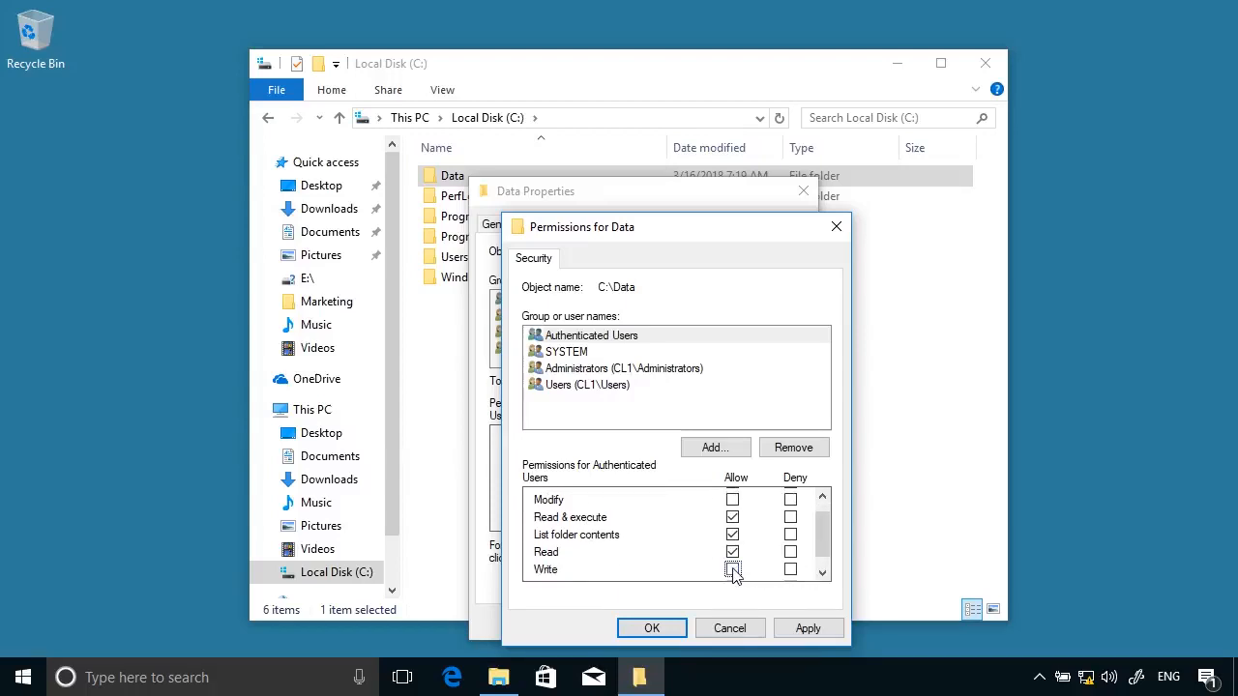
{"action": "left_click", "coordinate": [650, 629]}
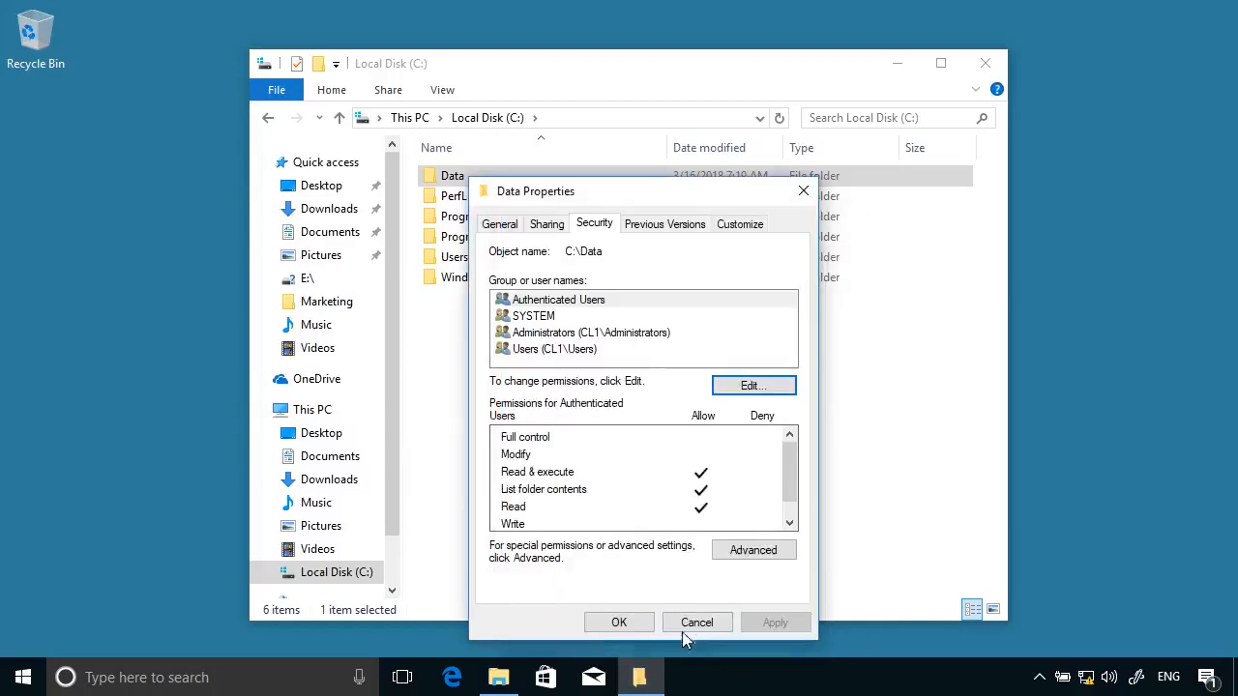
{"action": "left_click", "coordinate": [539, 353]}
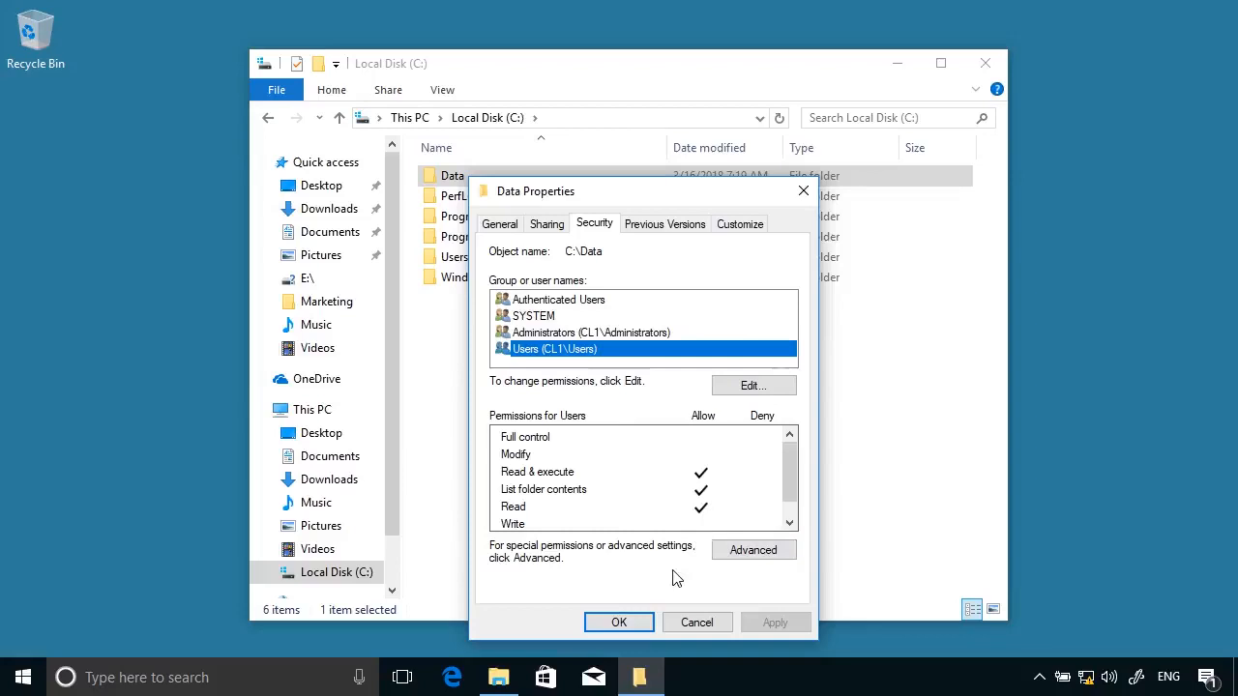
{"action": "left_click", "coordinate": [643, 625]}
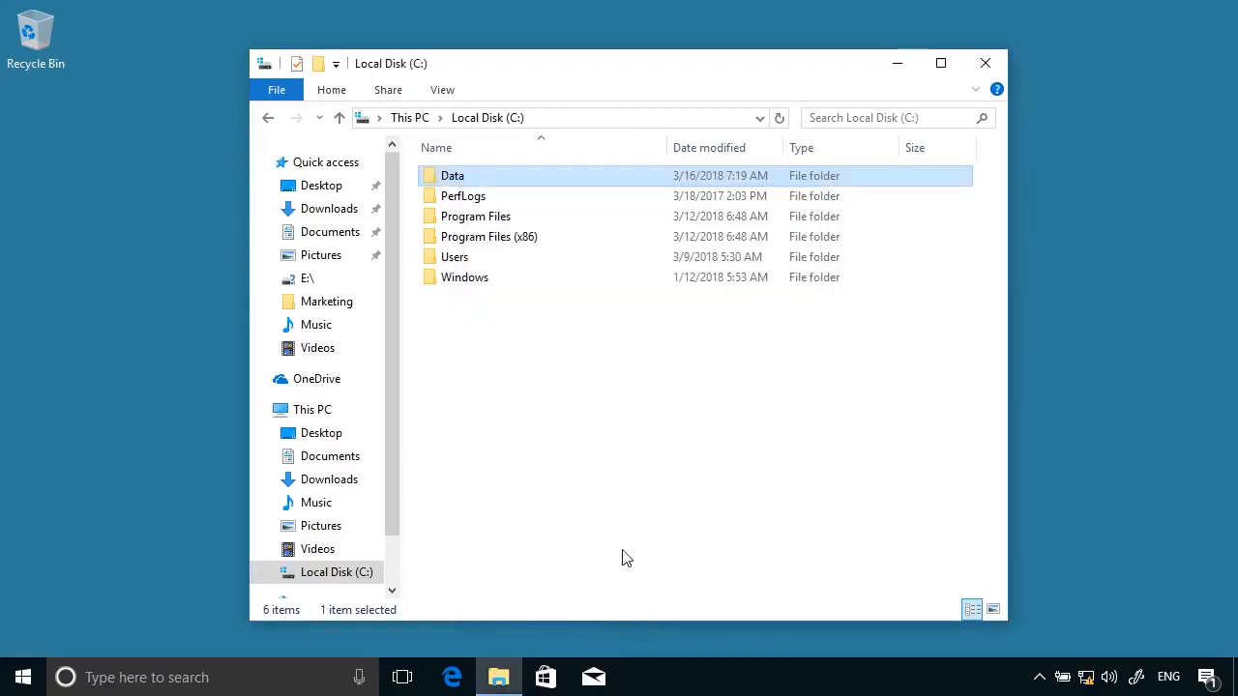
Add the Marketing group to the security permissions of the Marketing folder inside C:\Data
{"action": "double_click", "coordinate": [472, 180]}
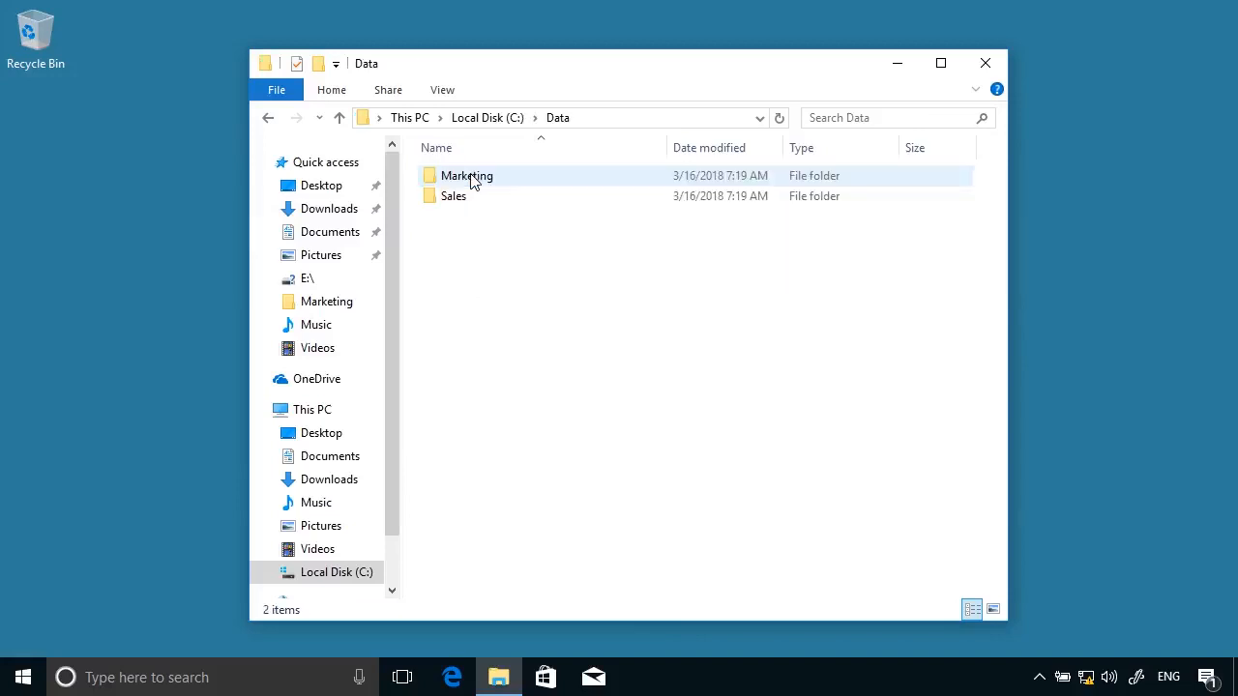
{"action": "right_click", "coordinate": [471, 180]}
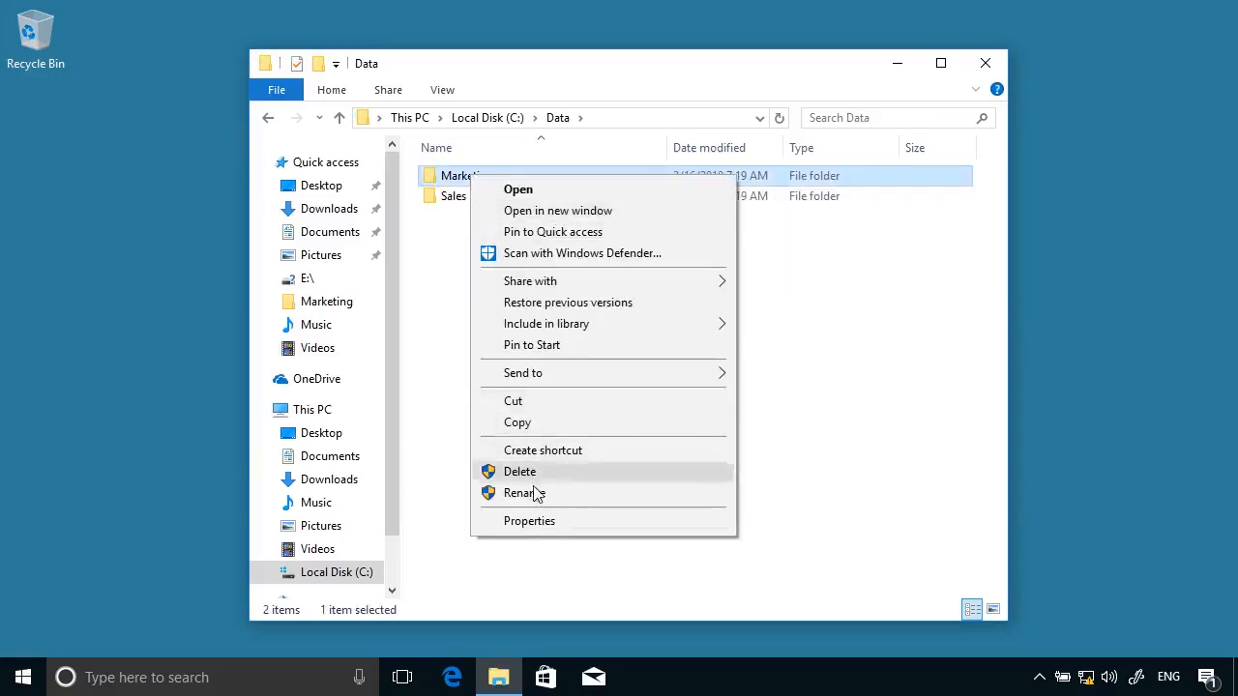
{"action": "left_click", "coordinate": [533, 522]}
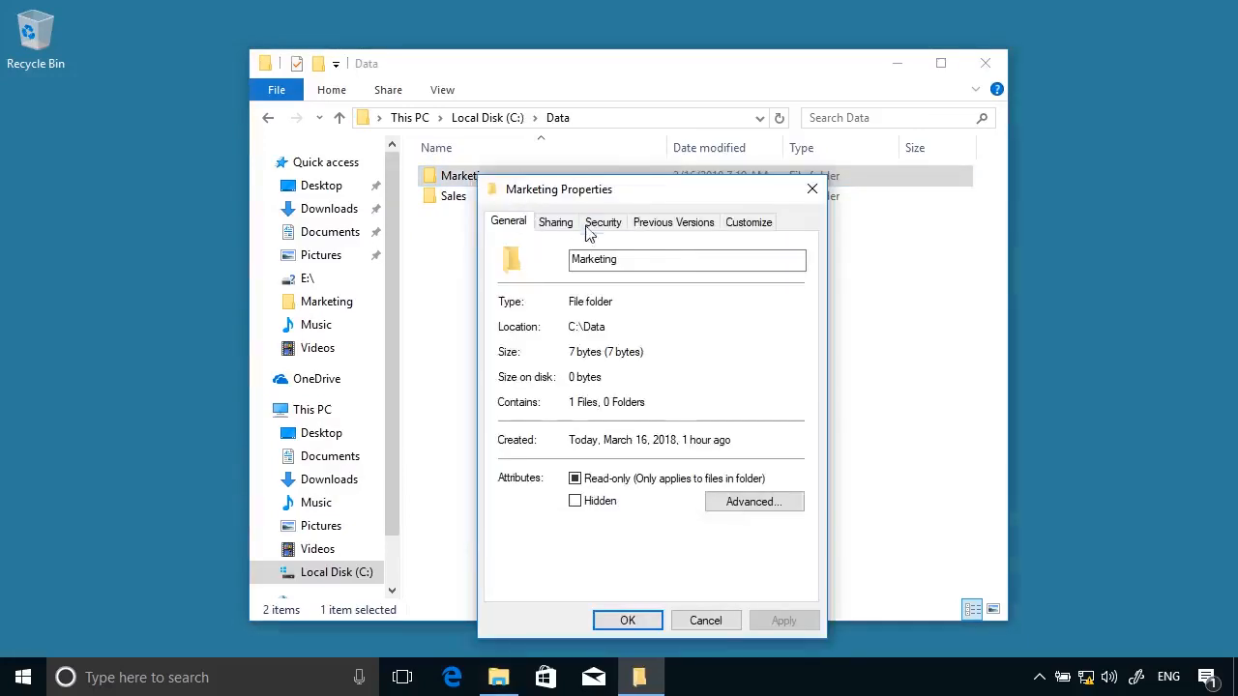
{"action": "left_click", "coordinate": [597, 223]}
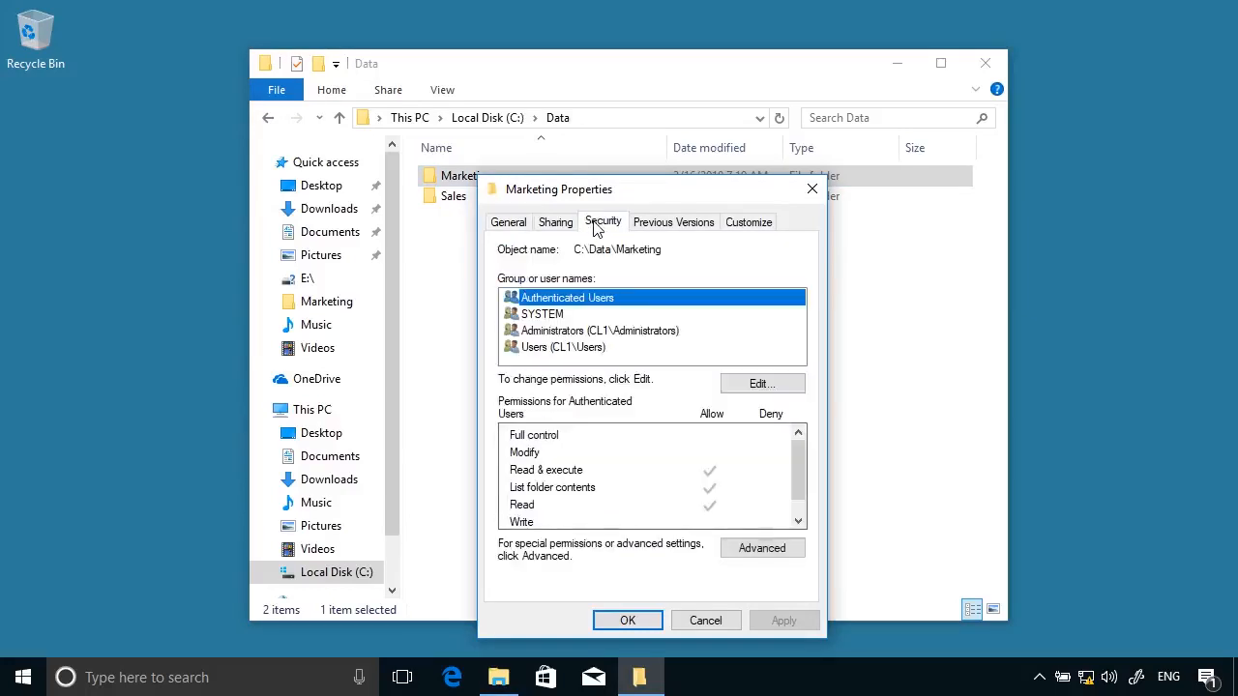
{"action": "left_click", "coordinate": [759, 384]}
{"action": "left_click", "coordinate": [724, 448]}
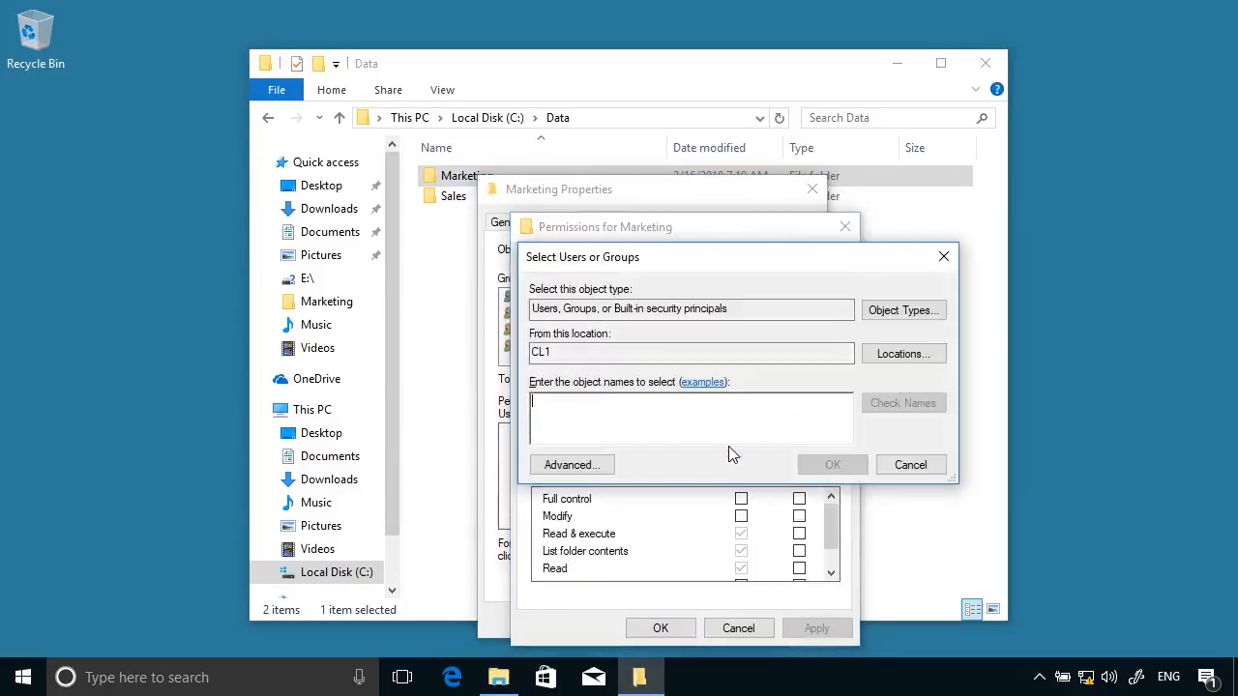
{"action": "type", "text": "market"}
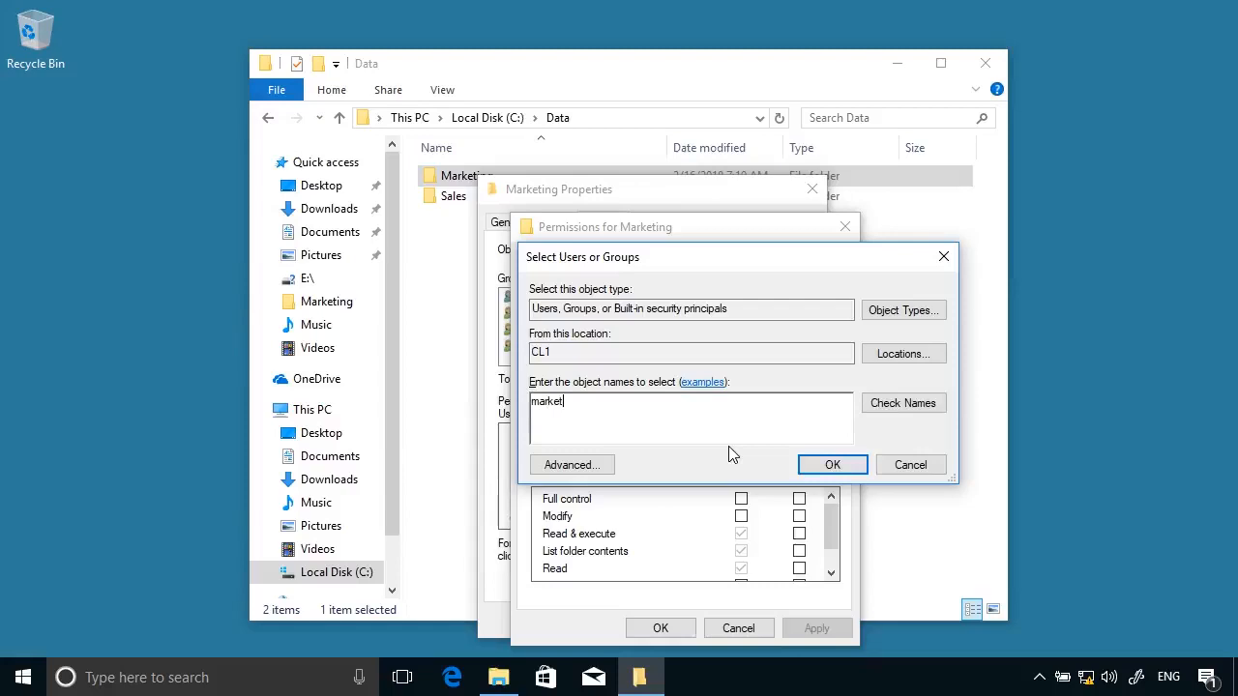
{"action": "left_click", "coordinate": [929, 413]}
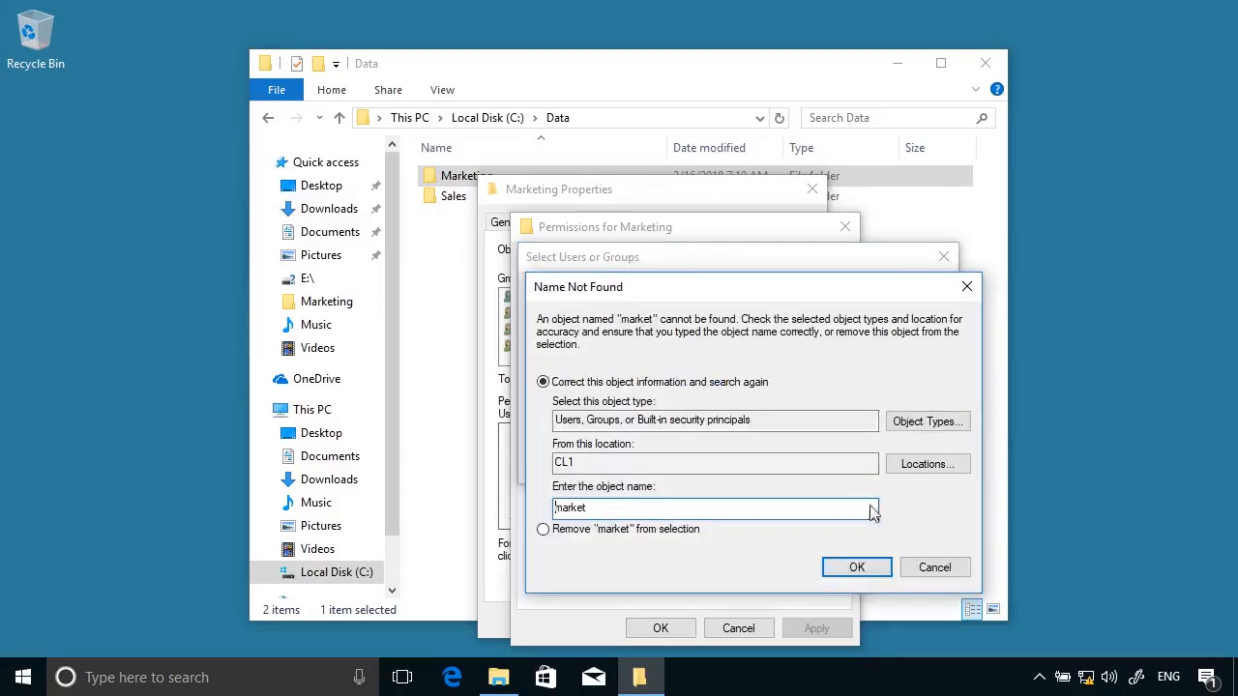
{"action": "left_click", "coordinate": [931, 568]}
{"action": "type", "text": "ing"}
{"action": "left_click", "coordinate": [899, 403]}
{"action": "left_click", "coordinate": [832, 464]}
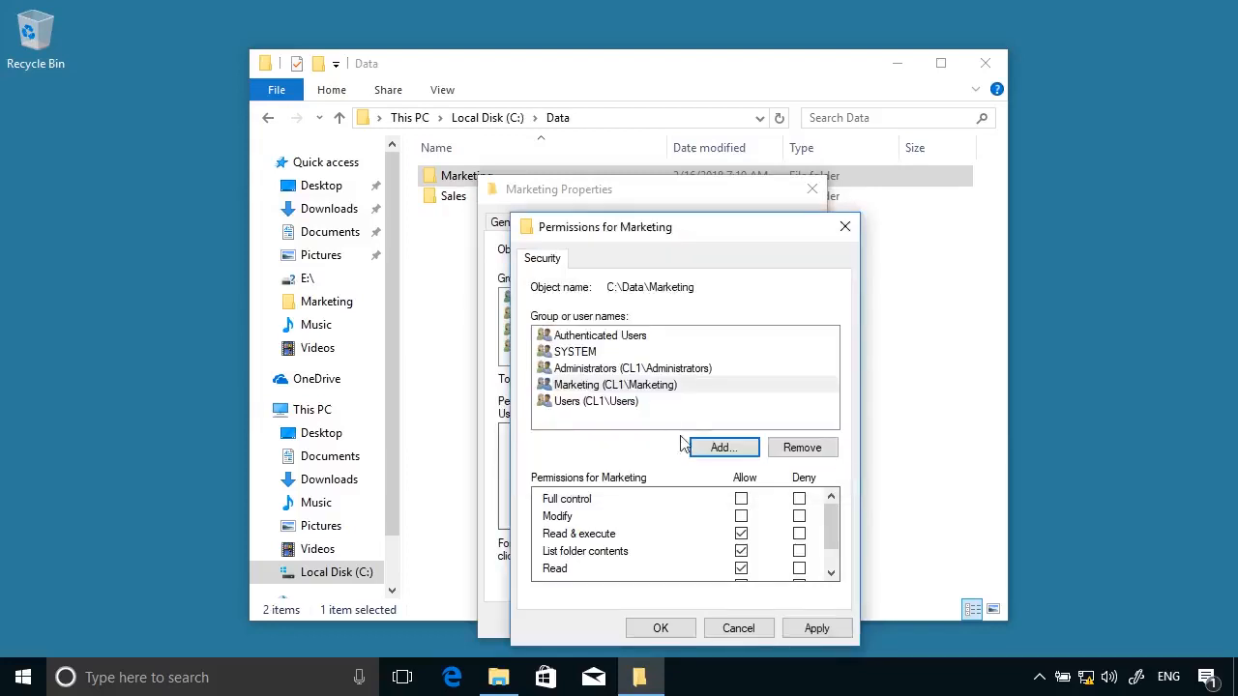
Allow the Marketing group the Modify permission on the Marketing folder and accept the folder's properties
{"action": "left_click", "coordinate": [741, 516]}
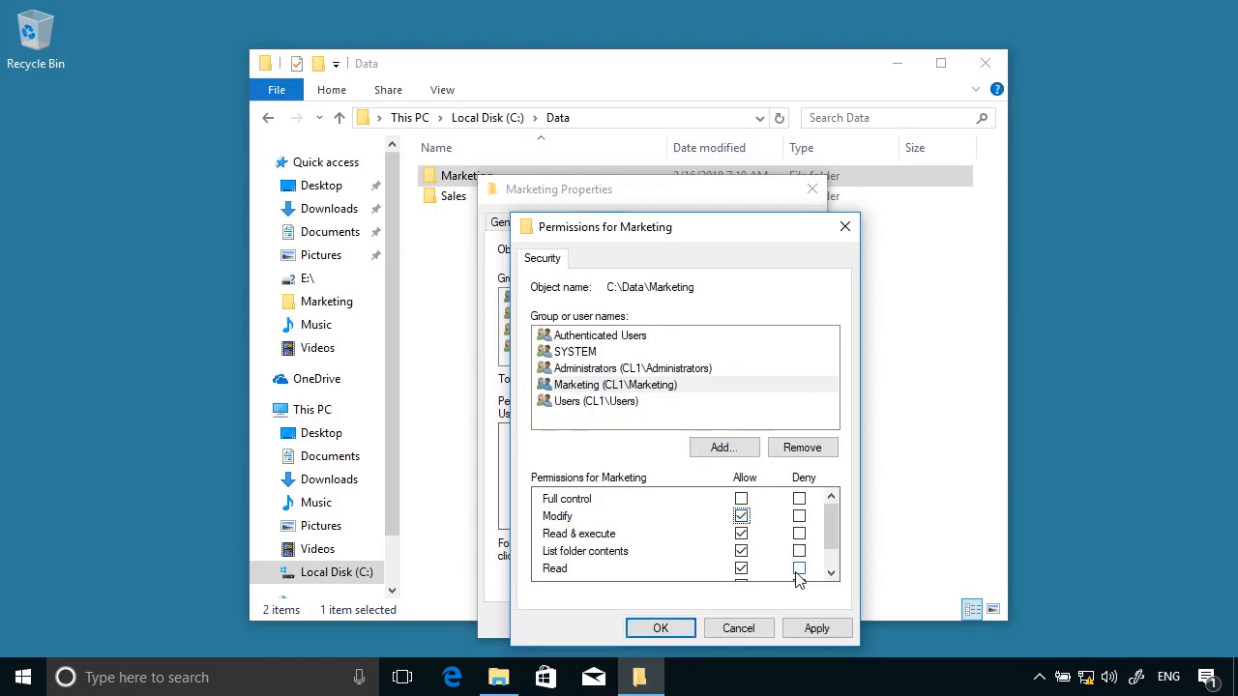
{"action": "left_click", "coordinate": [659, 629]}
{"action": "left_click", "coordinate": [634, 624]}
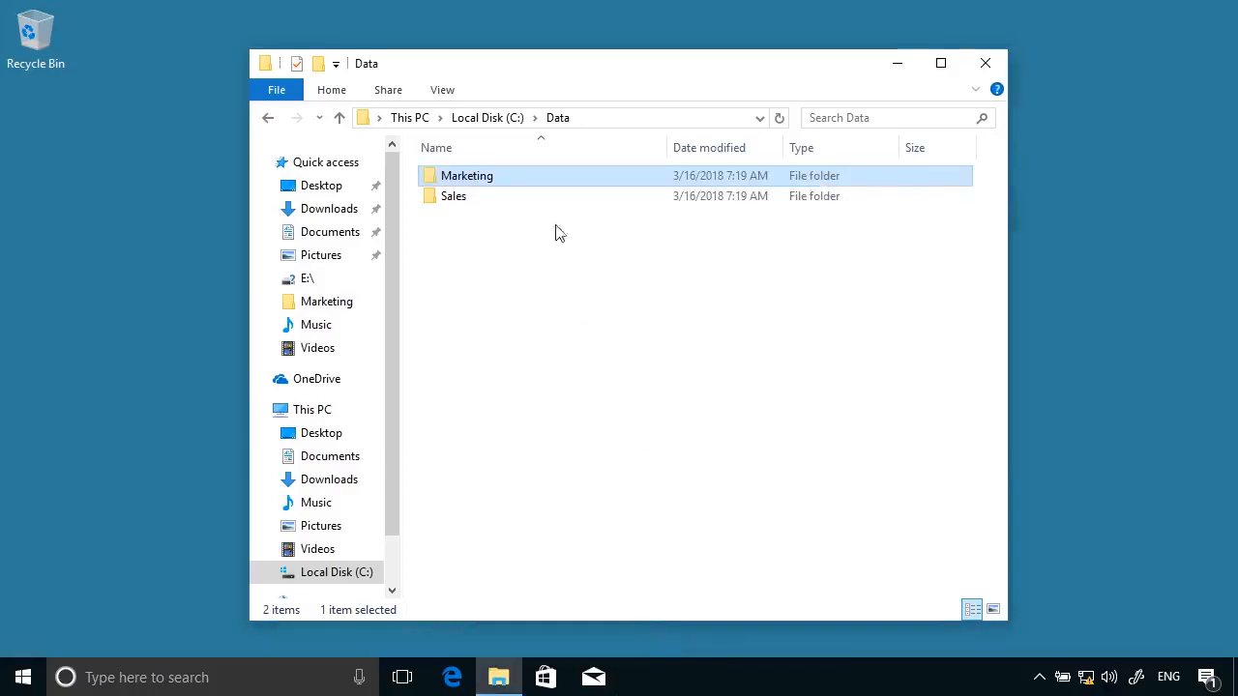
Add the Sales group to the security permissions of the Sales folder inside C:\Data
{"action": "right_click", "coordinate": [465, 201]}
{"action": "left_click", "coordinate": [527, 548]}
{"action": "left_click", "coordinate": [587, 234]}
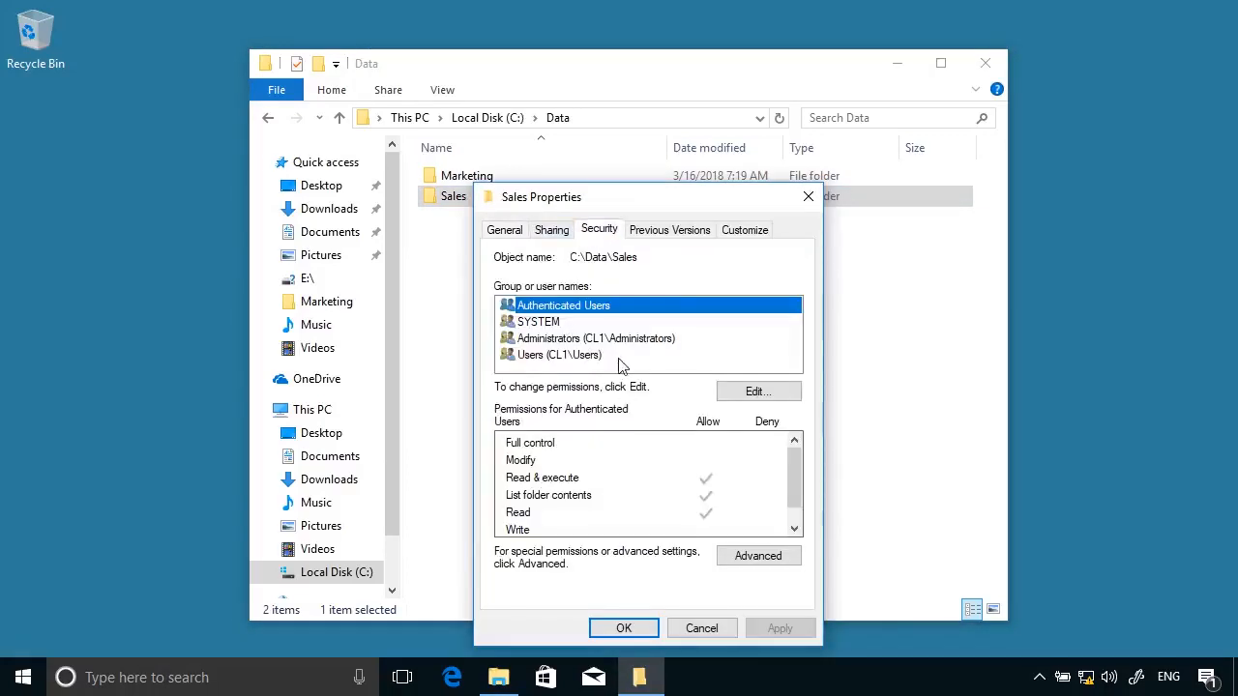
{"action": "left_click", "coordinate": [741, 399]}
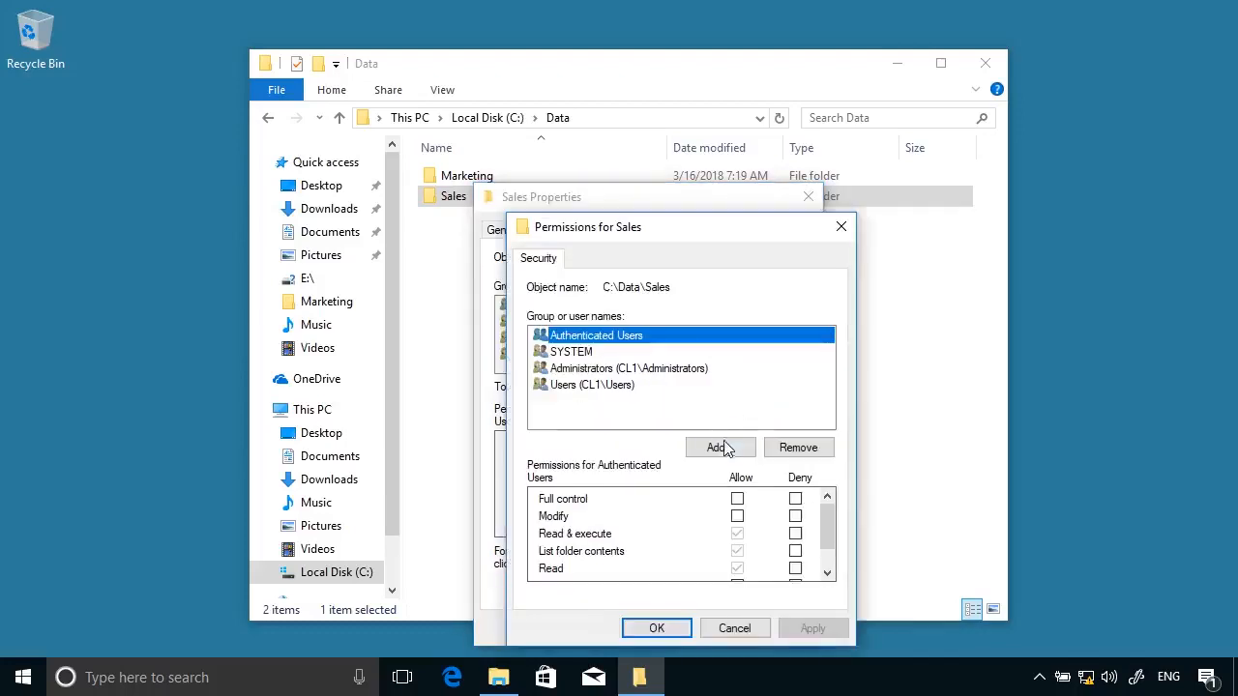
{"action": "left_click", "coordinate": [727, 443]}
{"action": "type", "text": "Sales"}
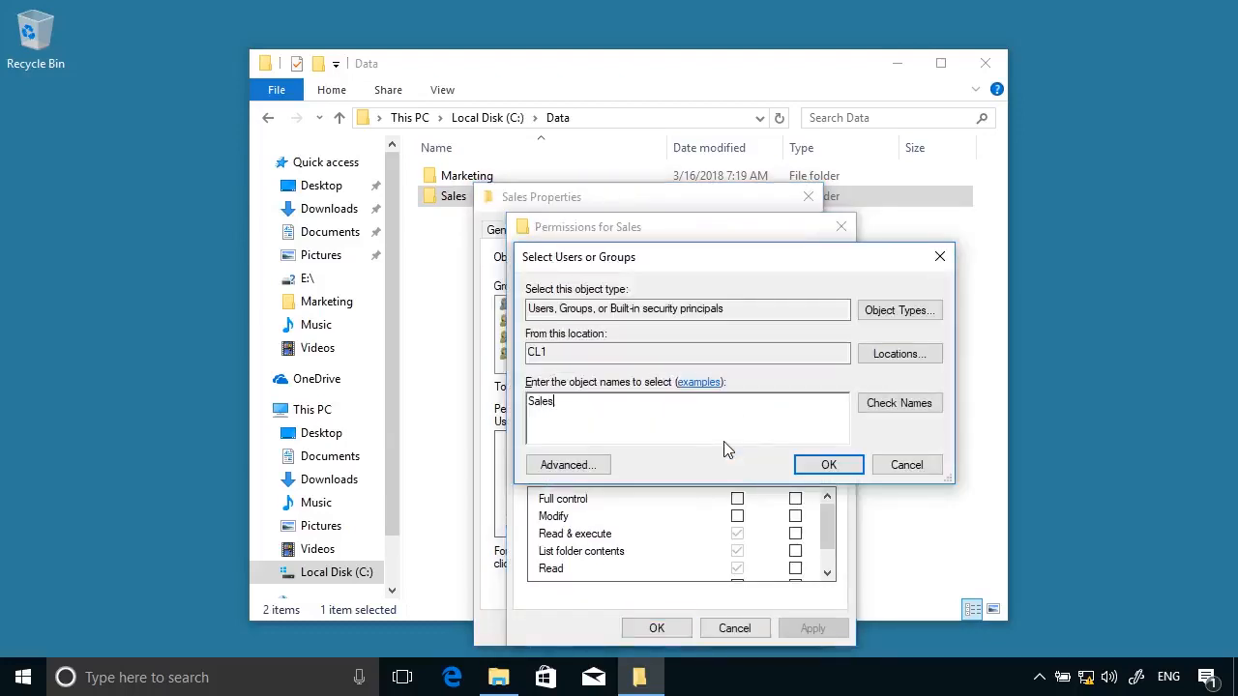
{"action": "left_click", "coordinate": [882, 403]}
{"action": "left_click", "coordinate": [825, 469]}
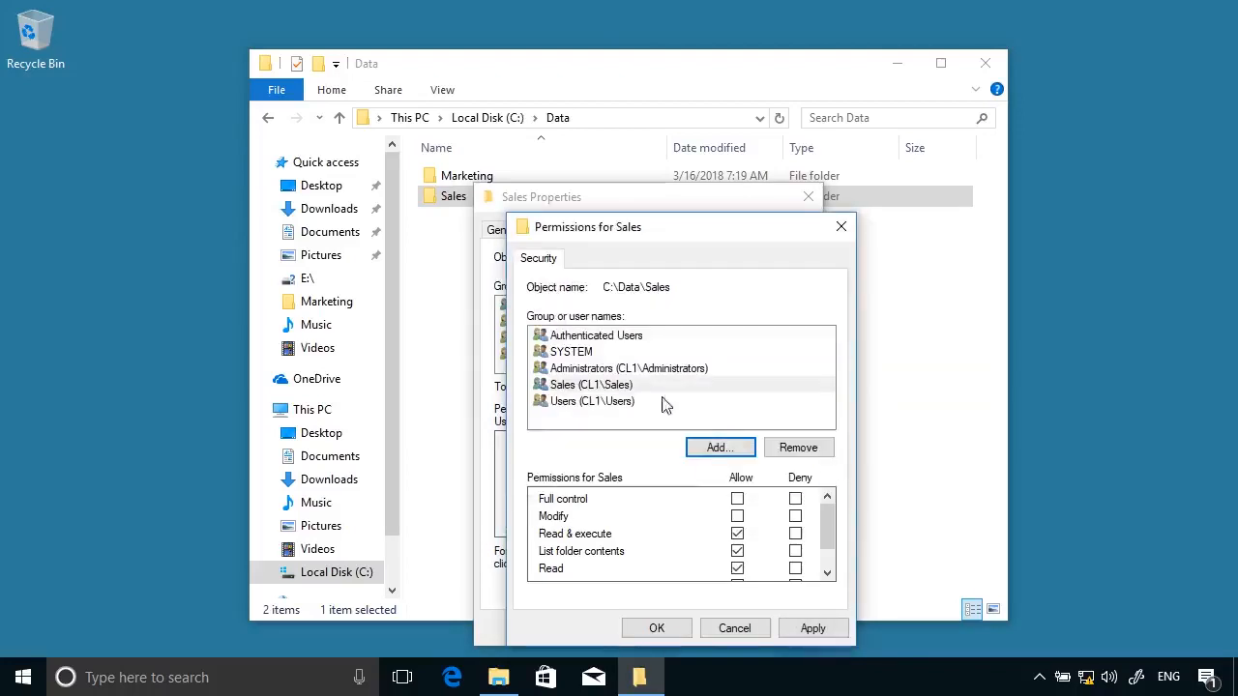
Allow the Sales group the Modify permission on the Sales folder, check Authenticated Users' entry and accept the folder's properties
{"action": "left_click", "coordinate": [737, 516]}
{"action": "left_click", "coordinate": [586, 336]}
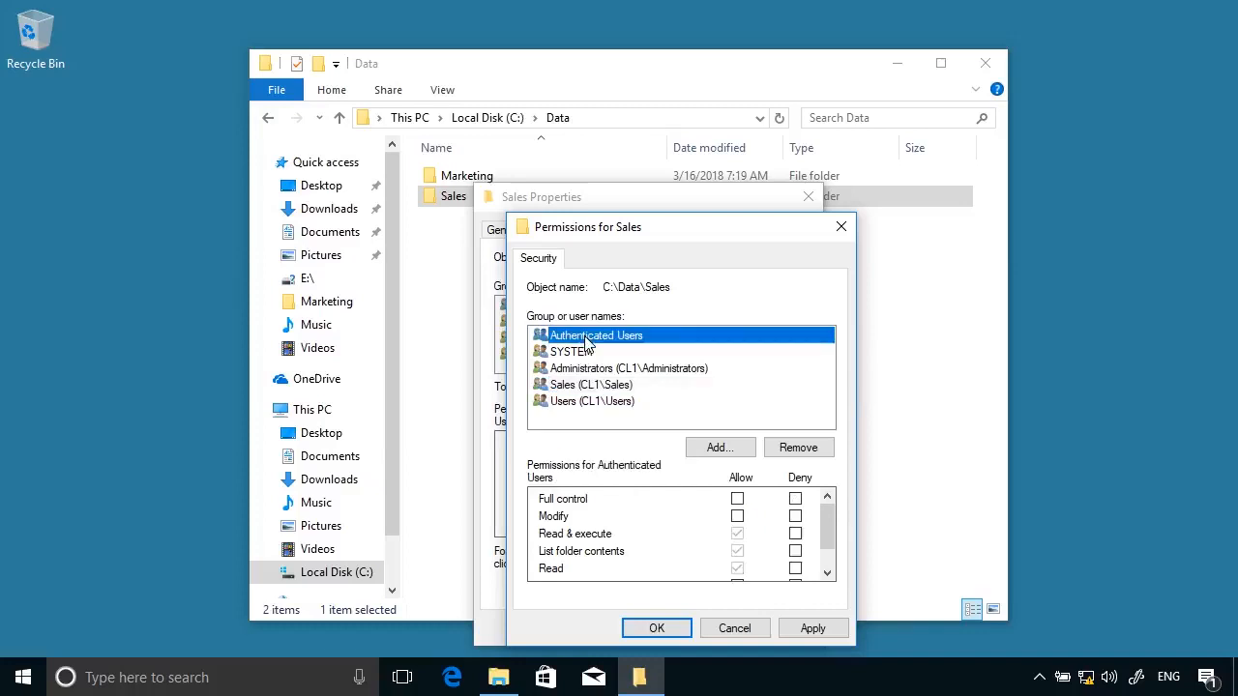
{"action": "left_click", "coordinate": [657, 628]}
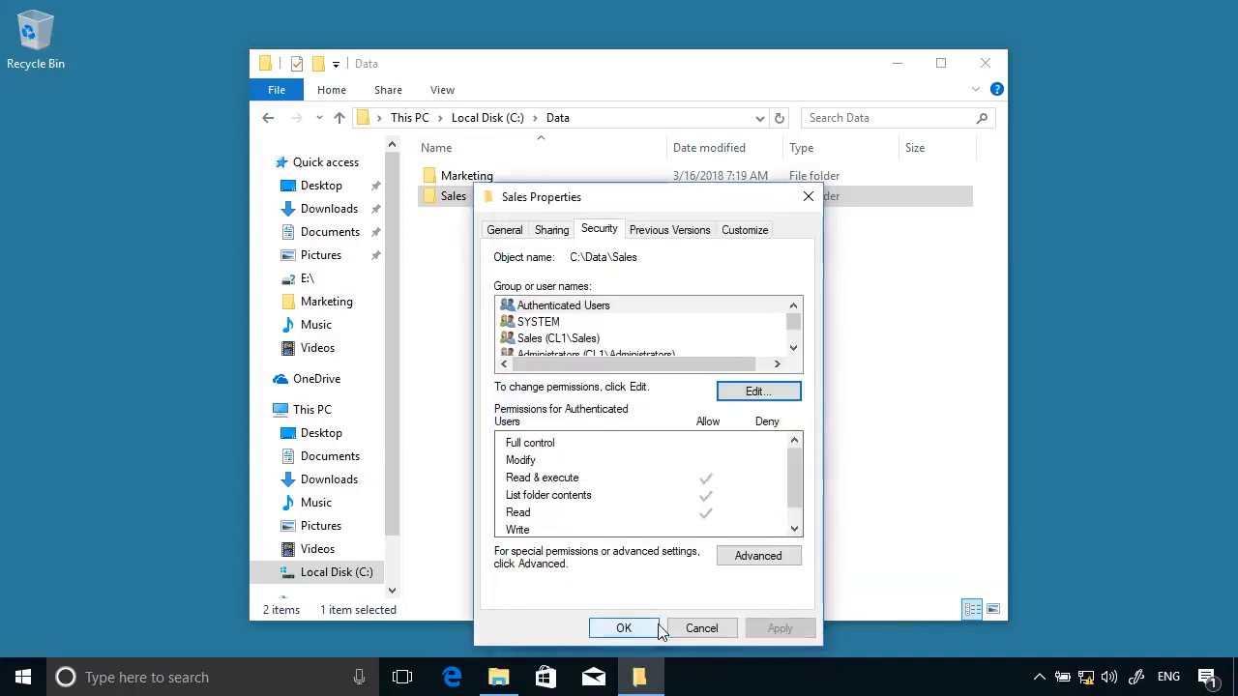
{"action": "left_click", "coordinate": [642, 628]}
{"action": "left_click", "coordinate": [583, 471]}
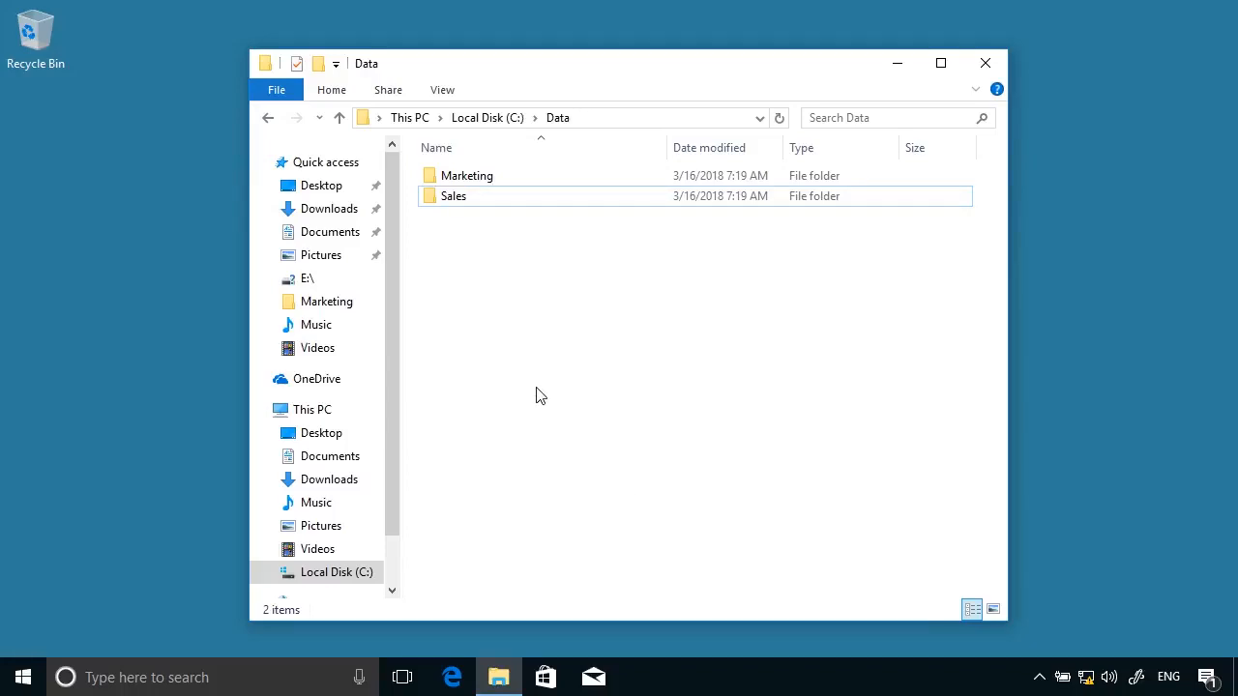
Open the Computer Management console
{"action": "right_click", "coordinate": [23, 678]}
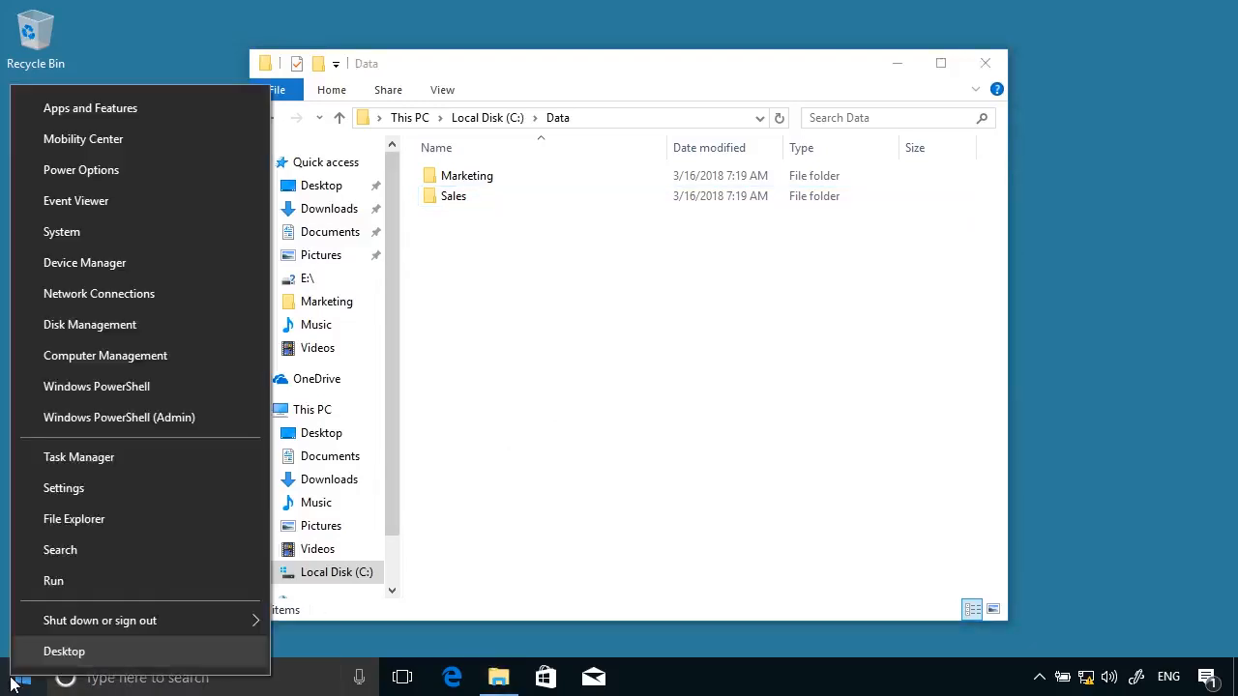
{"action": "left_click", "coordinate": [115, 355]}
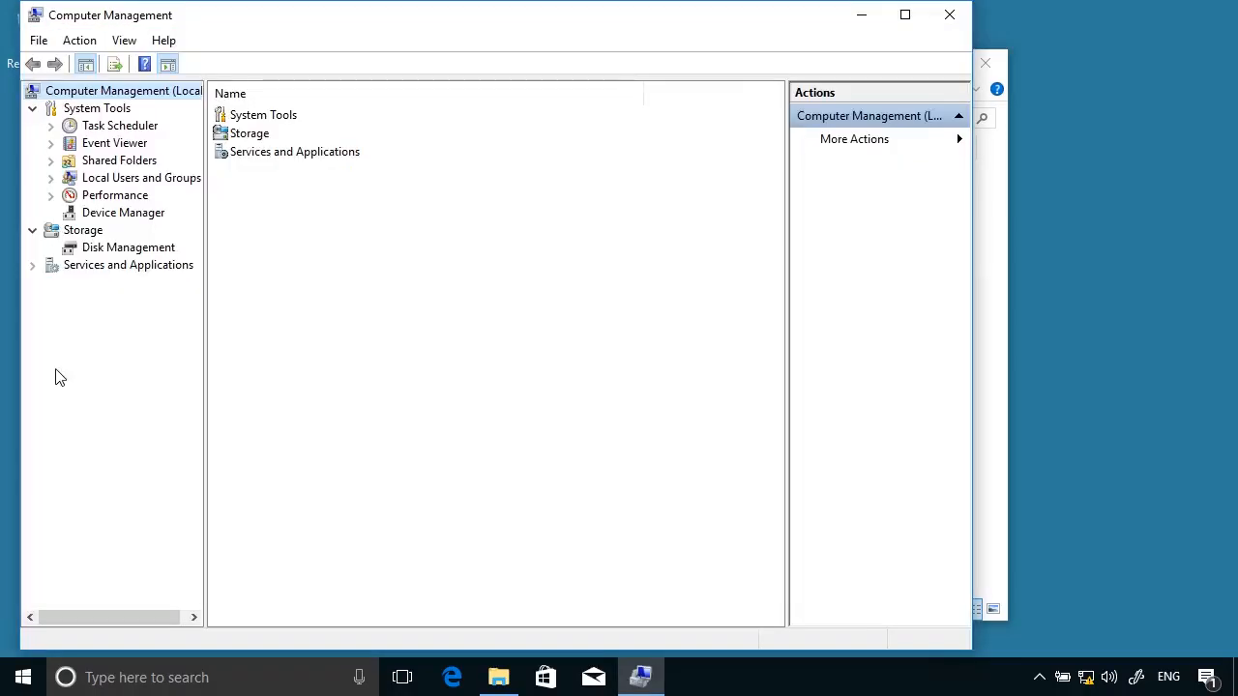
Check the members of the local Marketing and Sales groups without changing them, and close Computer Management
{"action": "left_click", "coordinate": [51, 178]}
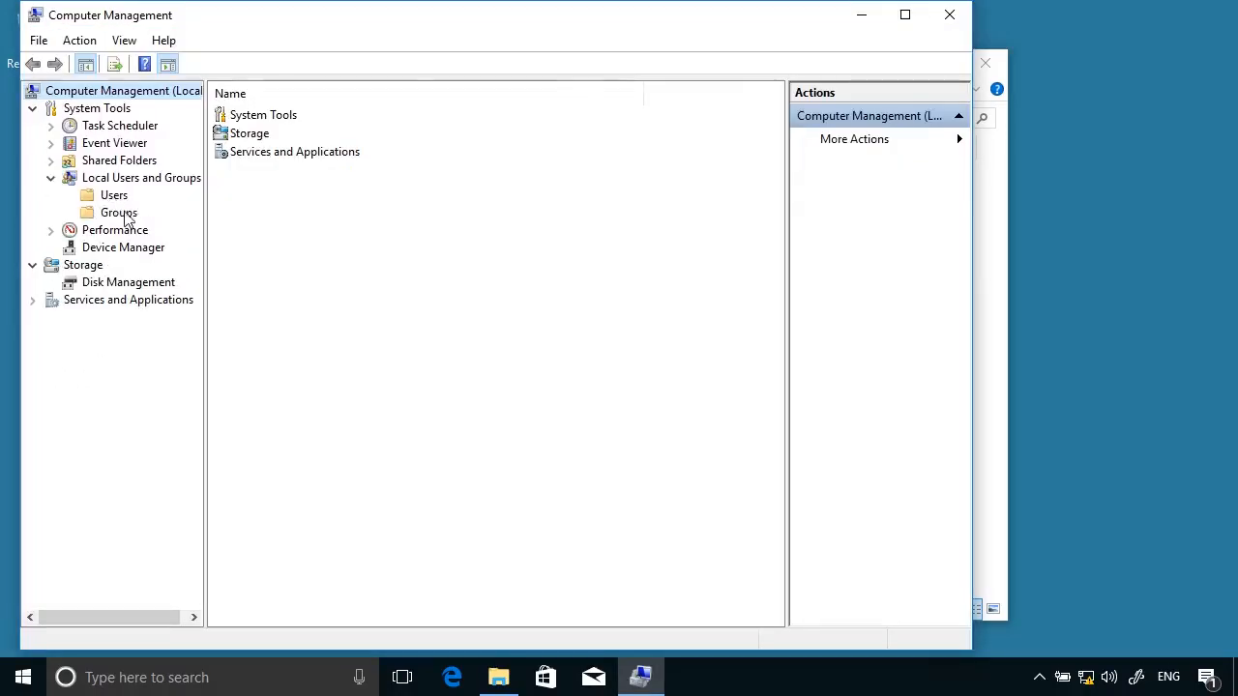
{"action": "left_click", "coordinate": [120, 213]}
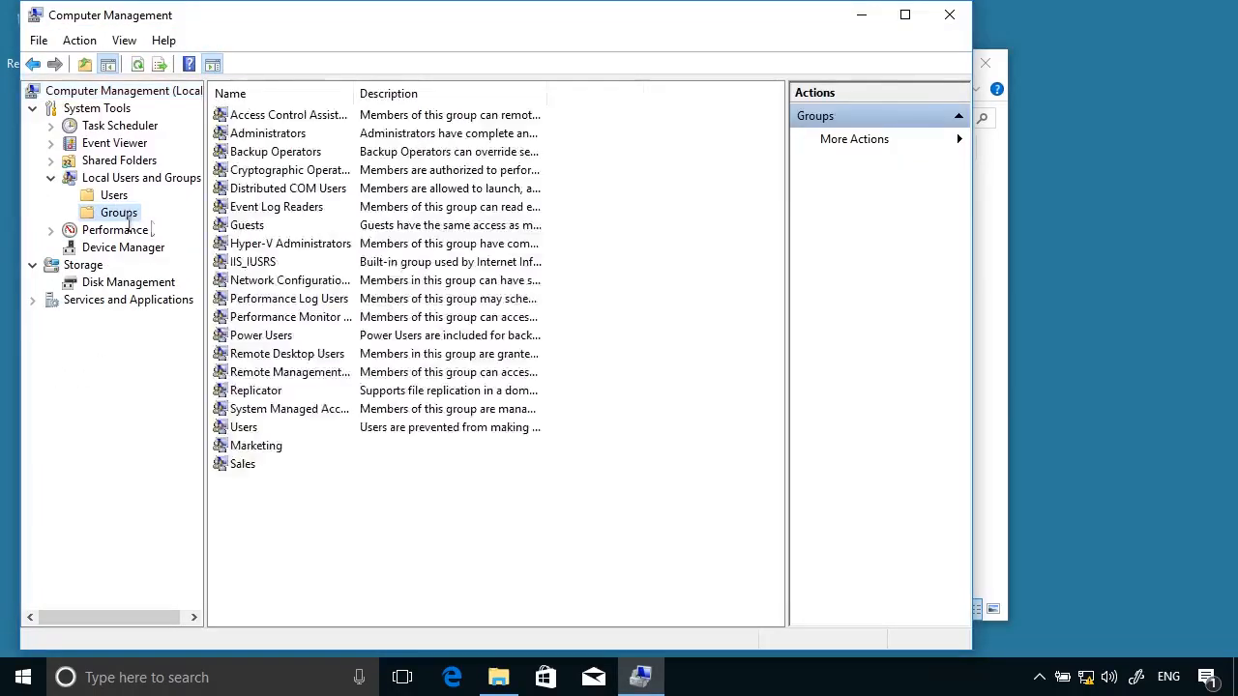
{"action": "left_click", "coordinate": [263, 453]}
{"action": "double_click", "coordinate": [266, 458]}
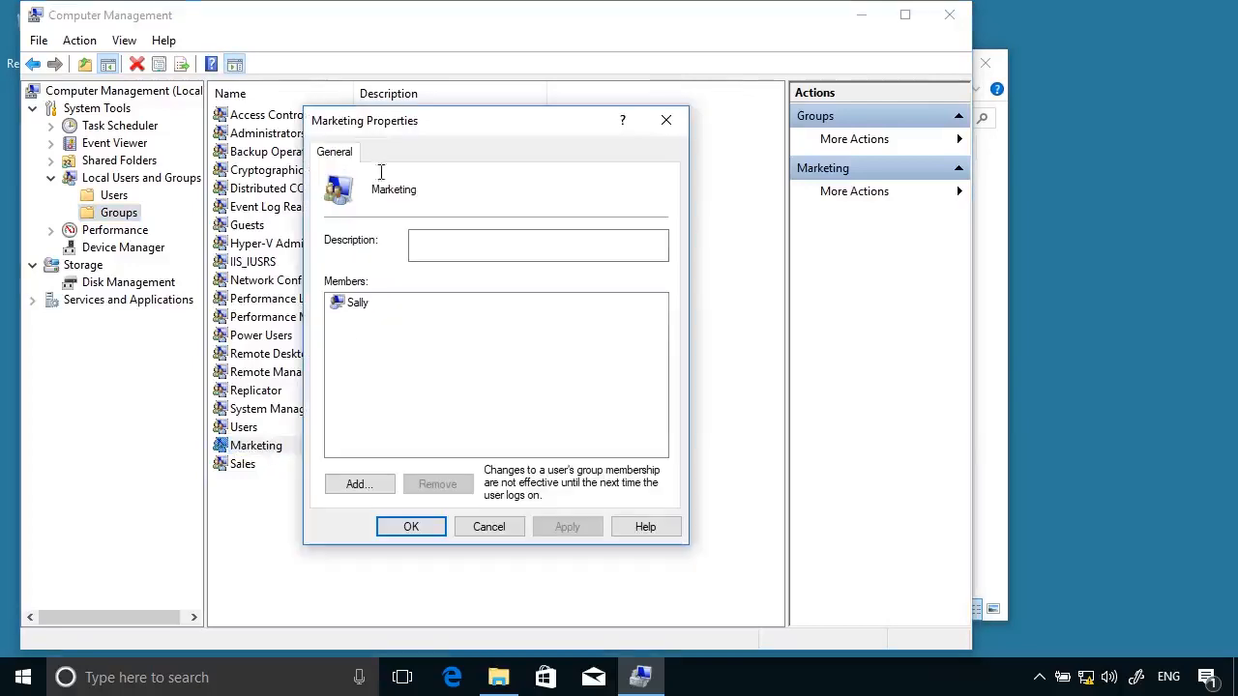
{"action": "left_click", "coordinate": [490, 532]}
{"action": "left_click", "coordinate": [254, 469]}
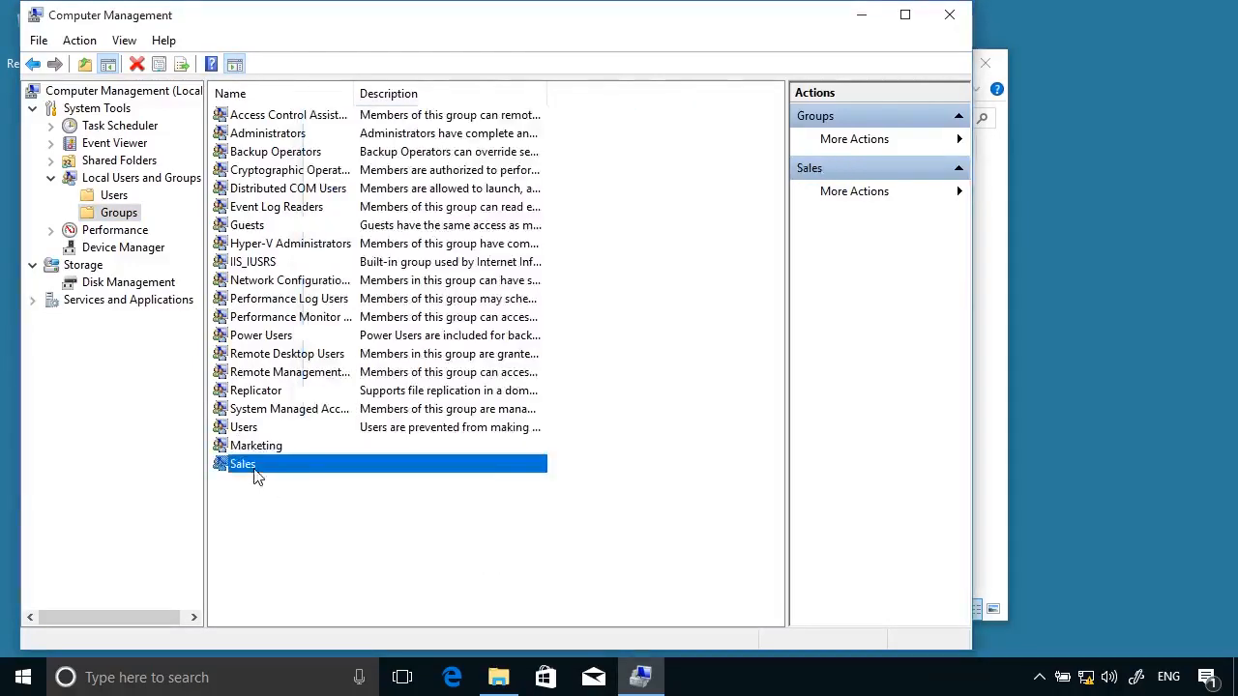
{"action": "double_click", "coordinate": [257, 470]}
{"action": "left_click", "coordinate": [491, 532]}
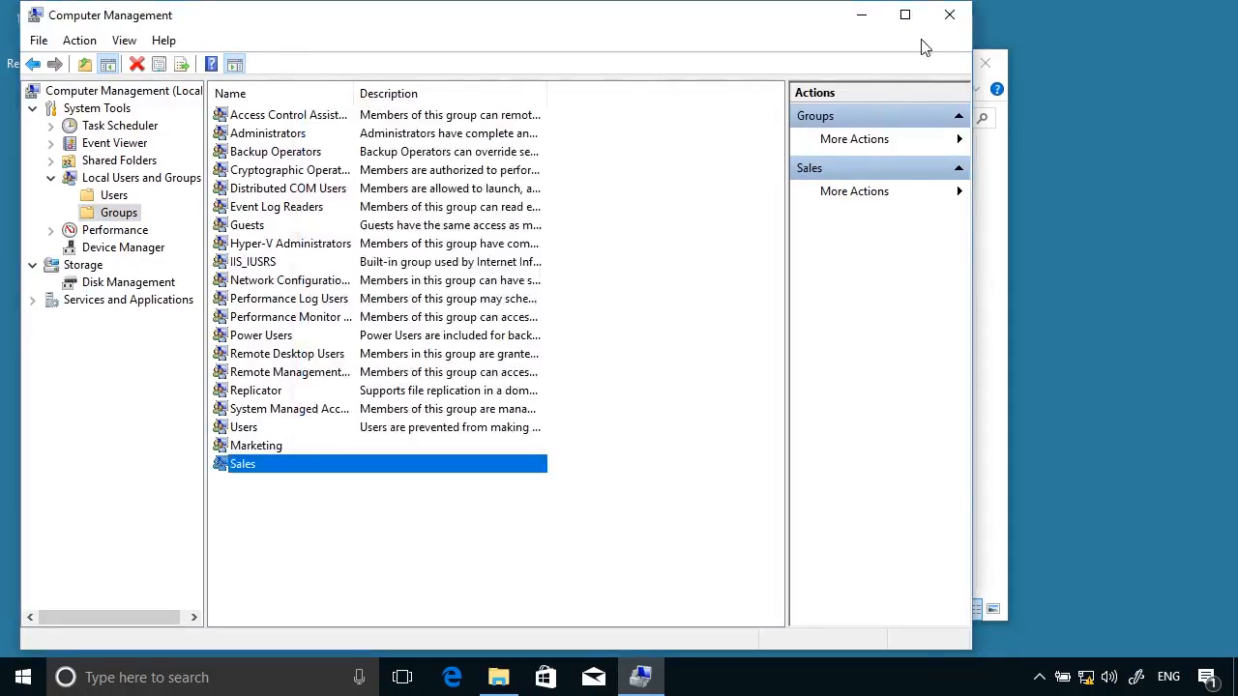
{"action": "left_click", "coordinate": [936, 20]}
Open the effective access view in the advanced security settings of the Marketing folder inside C:\Data
{"action": "right_click", "coordinate": [476, 184]}
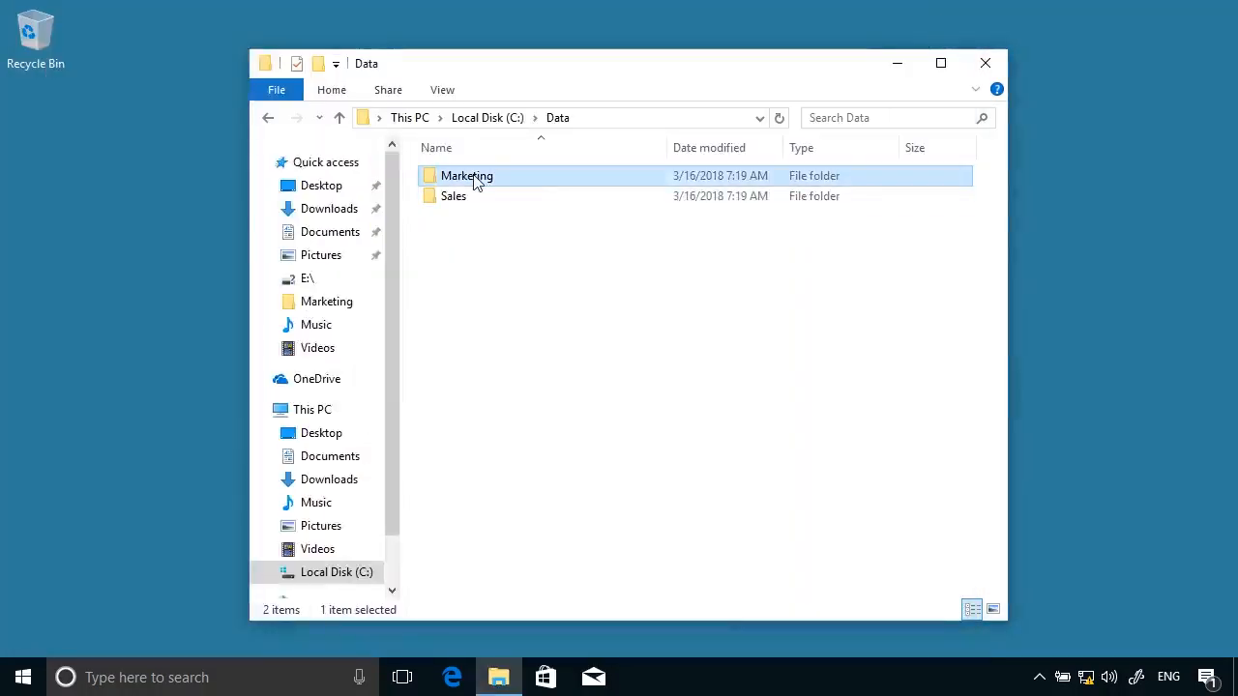
{"action": "left_click", "coordinate": [532, 522]}
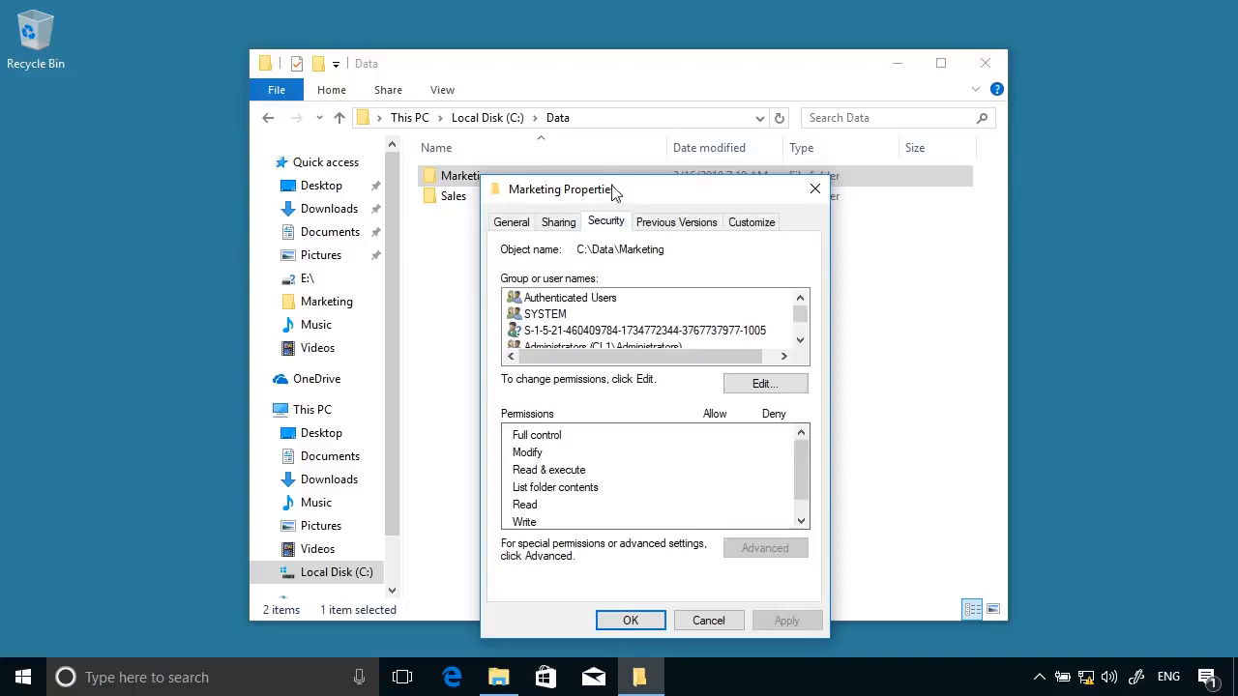
{"action": "left_click_drag", "start_coordinate": [615, 190], "coordinate": [498, 102]}
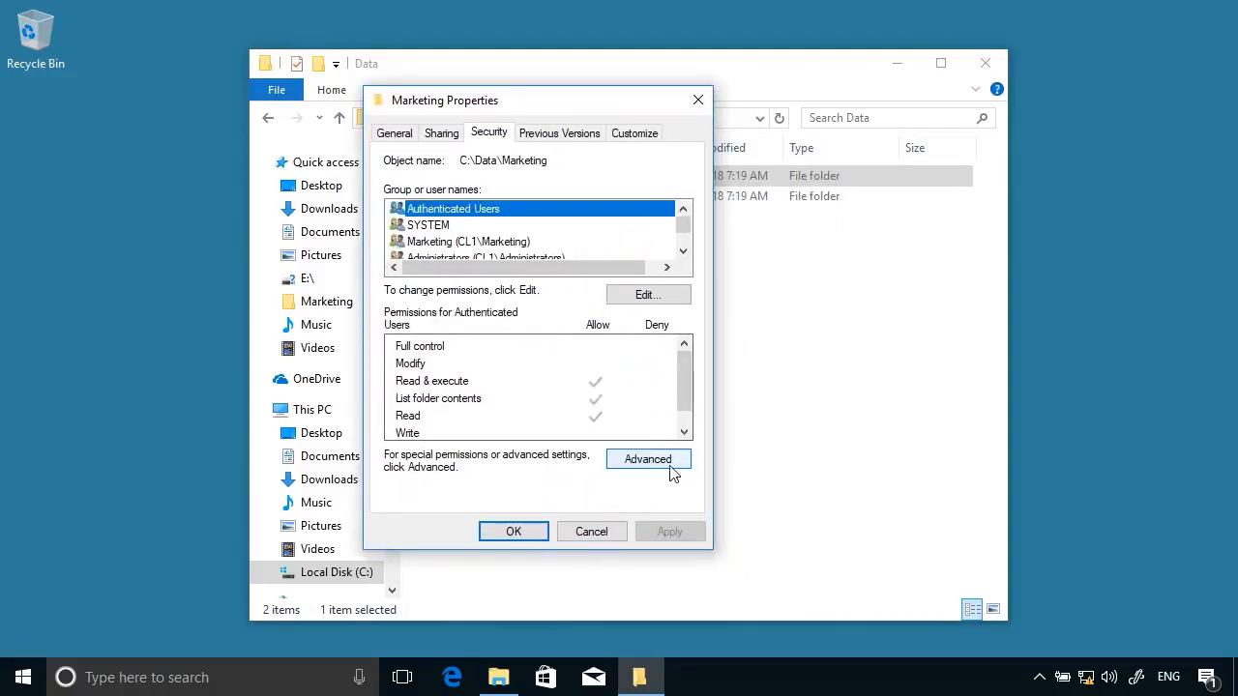
{"action": "left_click", "coordinate": [651, 468]}
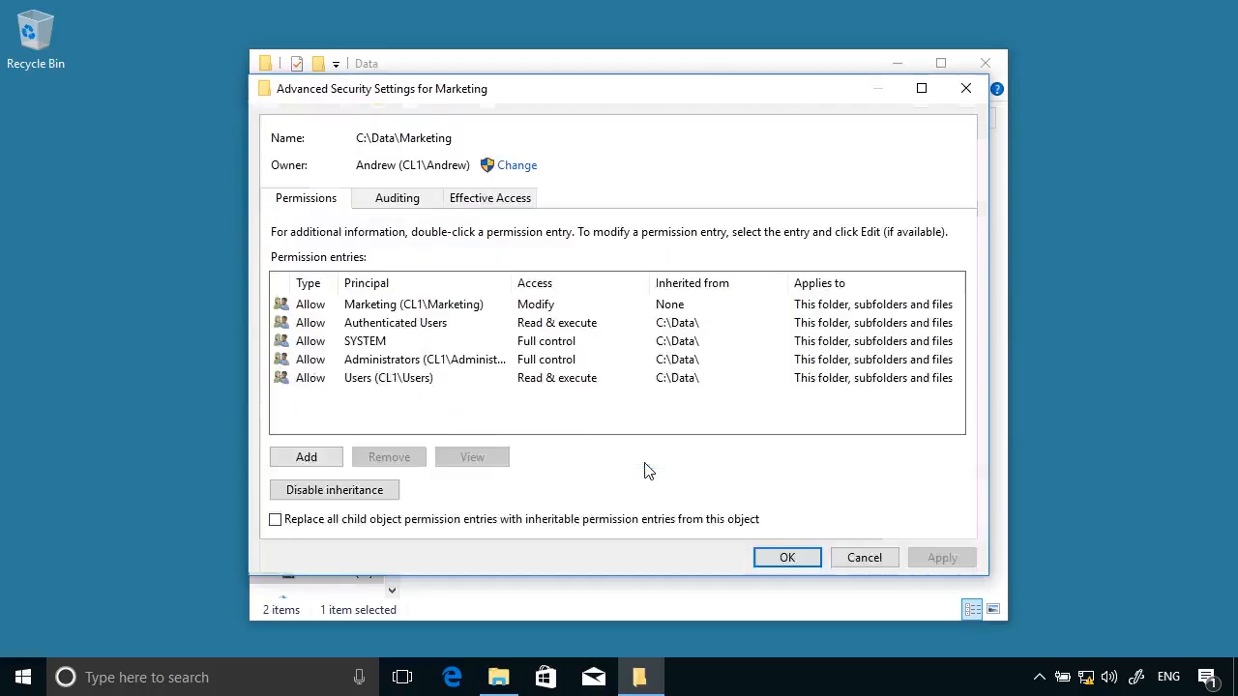
{"action": "left_click", "coordinate": [507, 199]}
Select the Marketing group member's user account and review its full list of effective permissions on the Marketing folder
{"action": "left_click", "coordinate": [387, 291]}
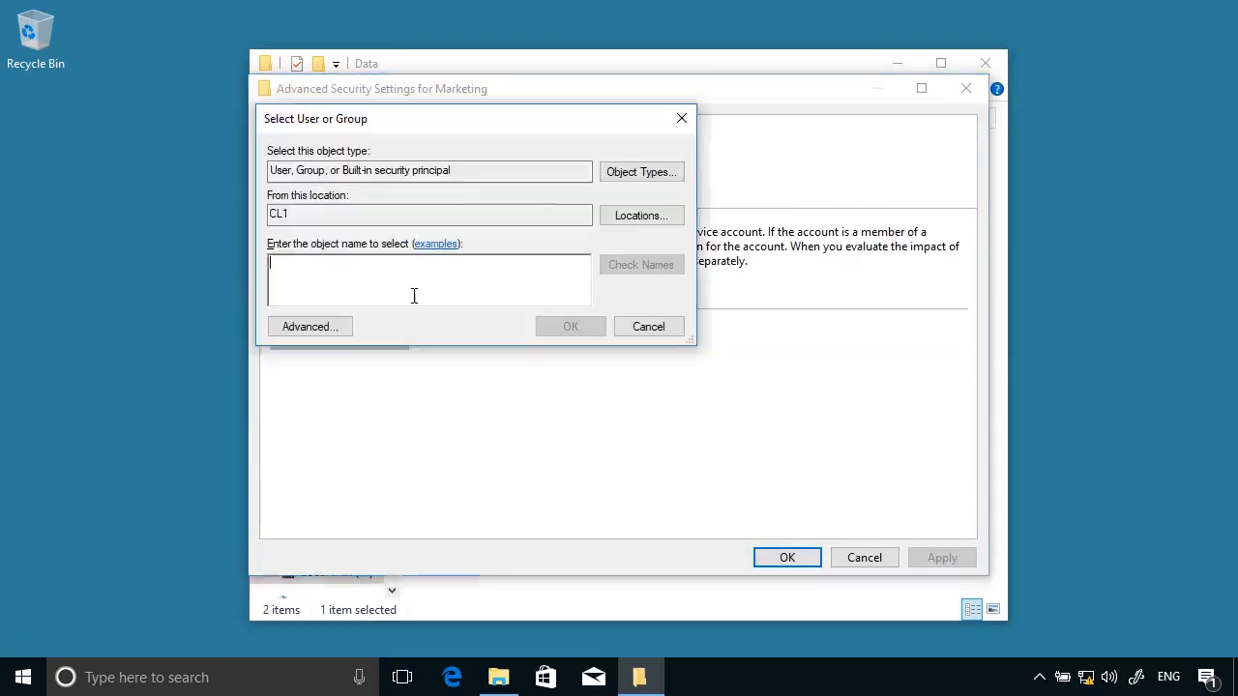
{"action": "type", "text": "sally"}
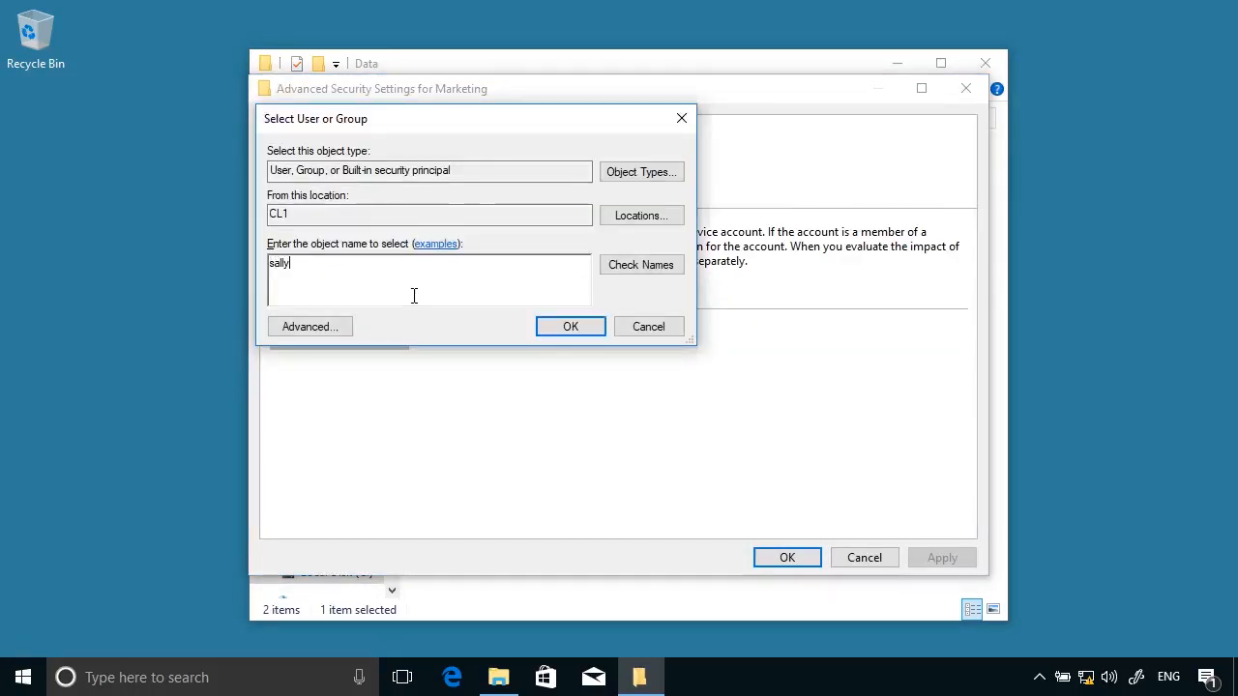
{"action": "left_click", "coordinate": [613, 265]}
{"action": "left_click", "coordinate": [570, 327]}
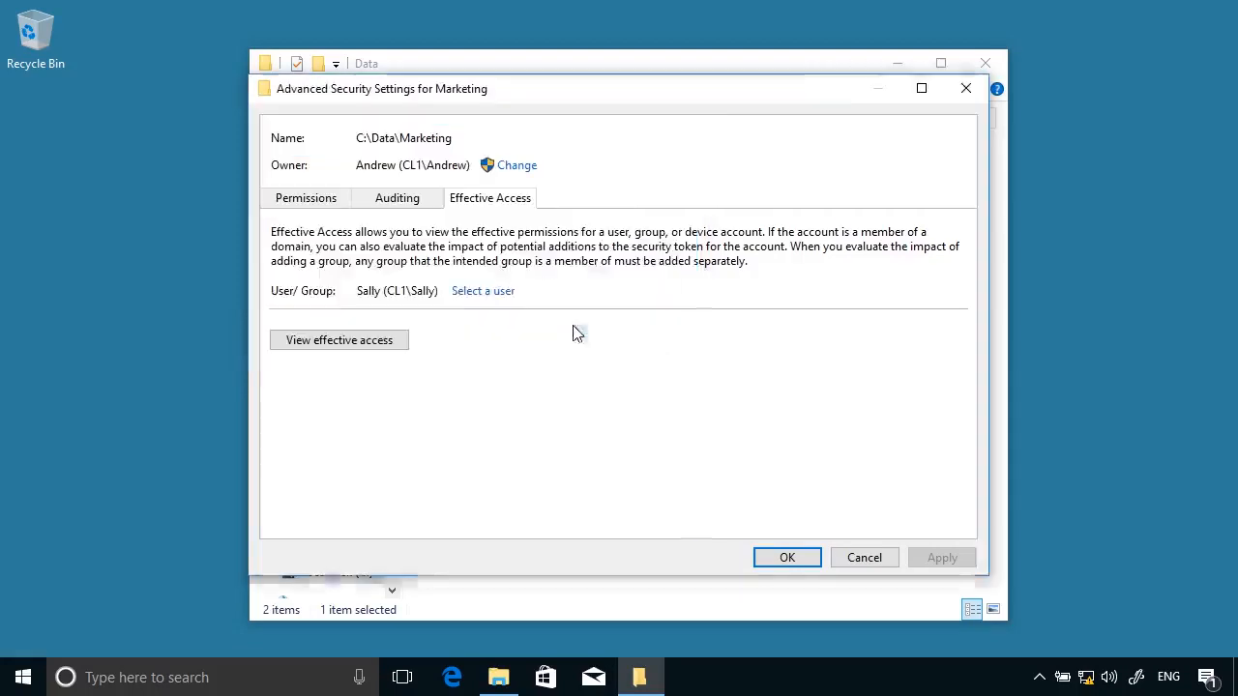
{"action": "left_click", "coordinate": [386, 345]}
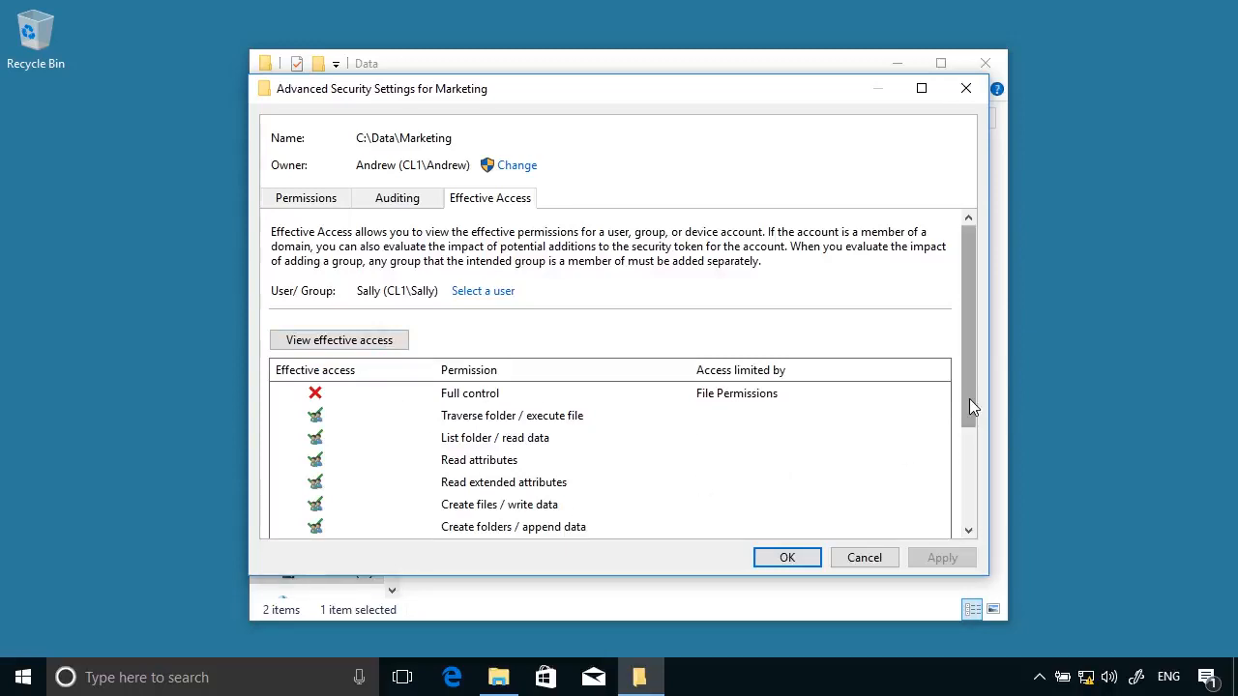
{"action": "left_click_drag", "start_coordinate": [966, 398], "coordinate": [948, 508]}
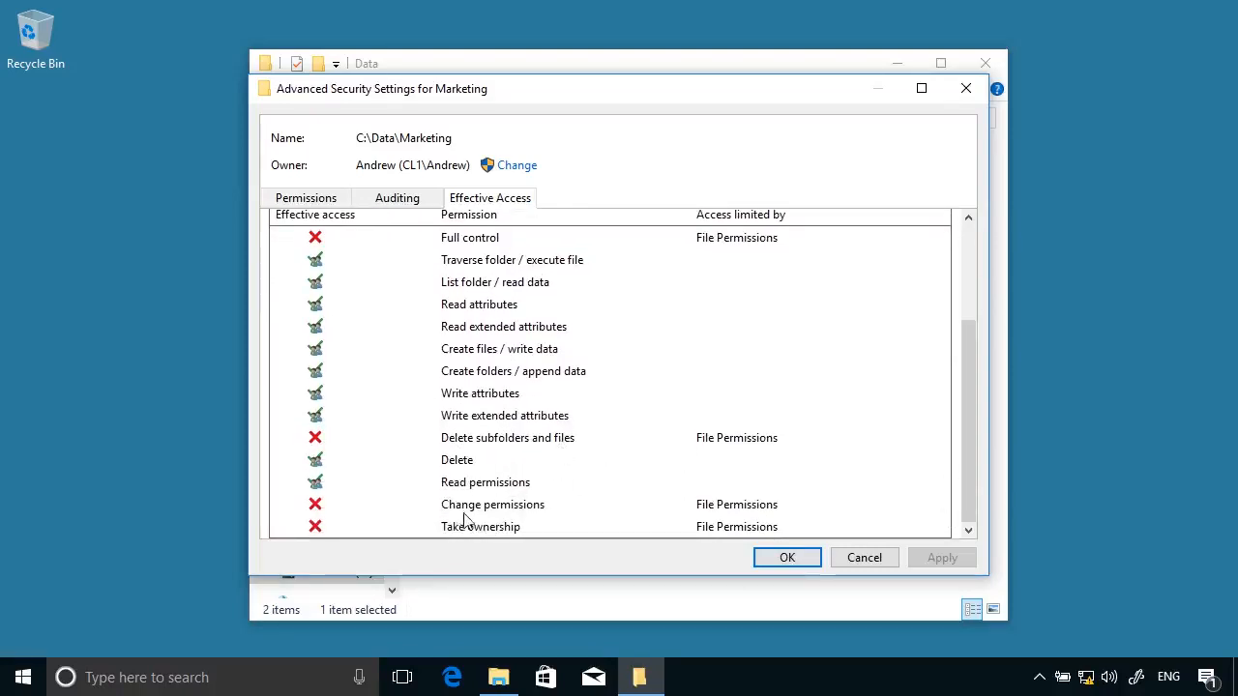
{"action": "left_click_drag", "start_coordinate": [963, 491], "coordinate": [976, 380]}
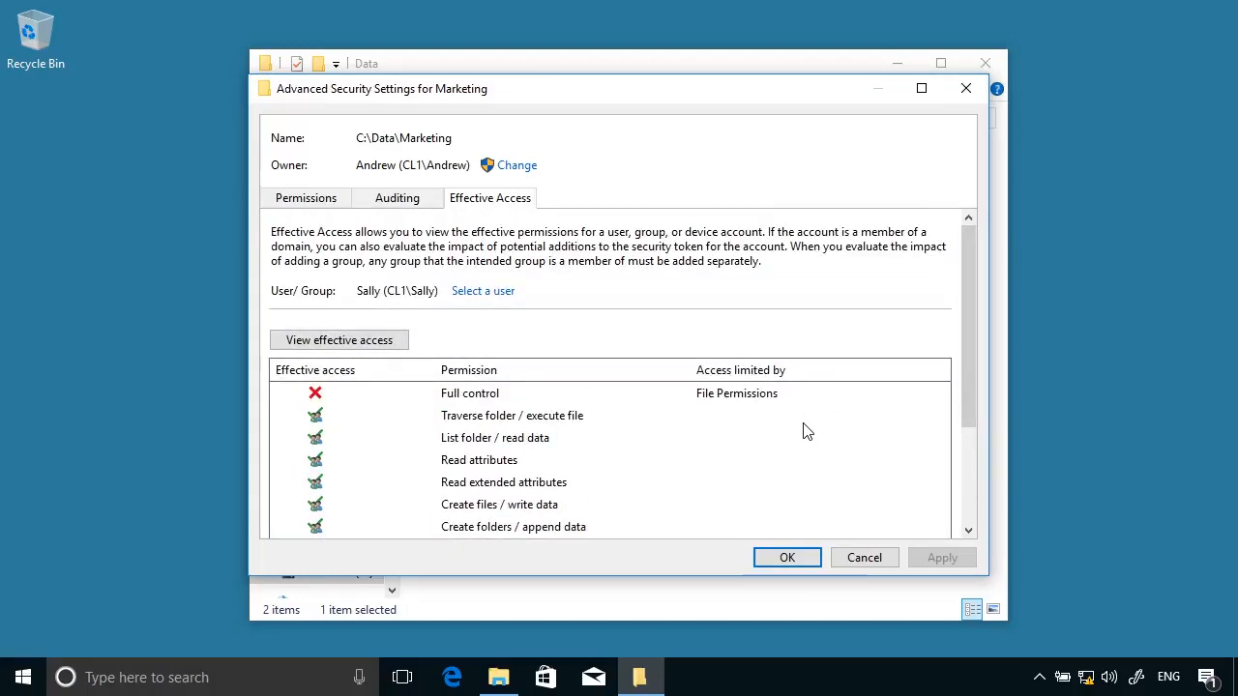
Review the effective access on the Marketing folder for a user outside the Marketing group, and close the folder's security settings and properties
{"action": "left_click", "coordinate": [493, 293]}
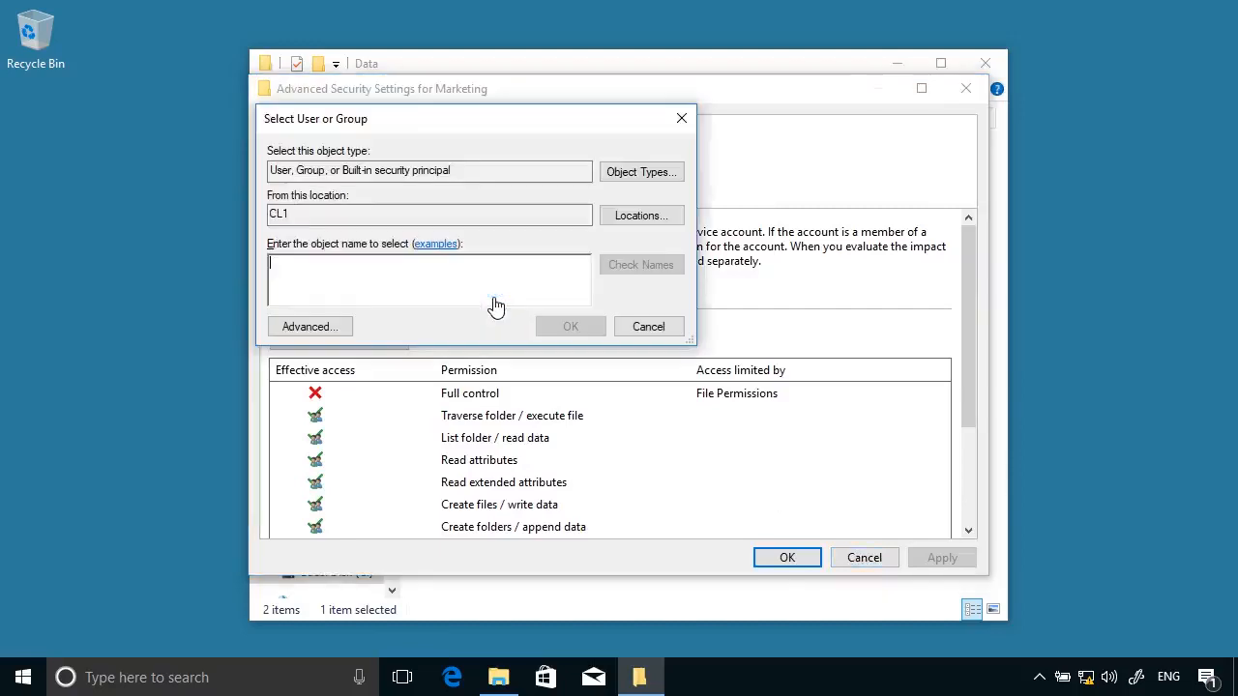
{"action": "type", "text": "dave"}
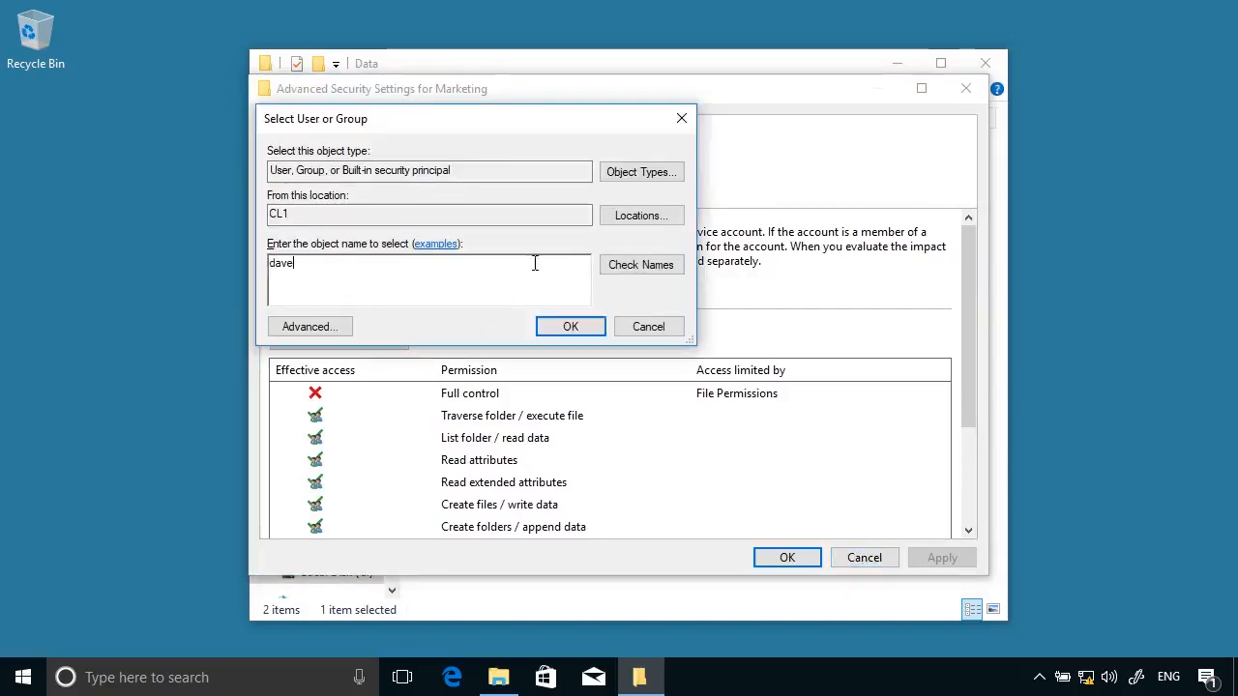
{"action": "left_click", "coordinate": [605, 269]}
{"action": "left_click", "coordinate": [554, 332]}
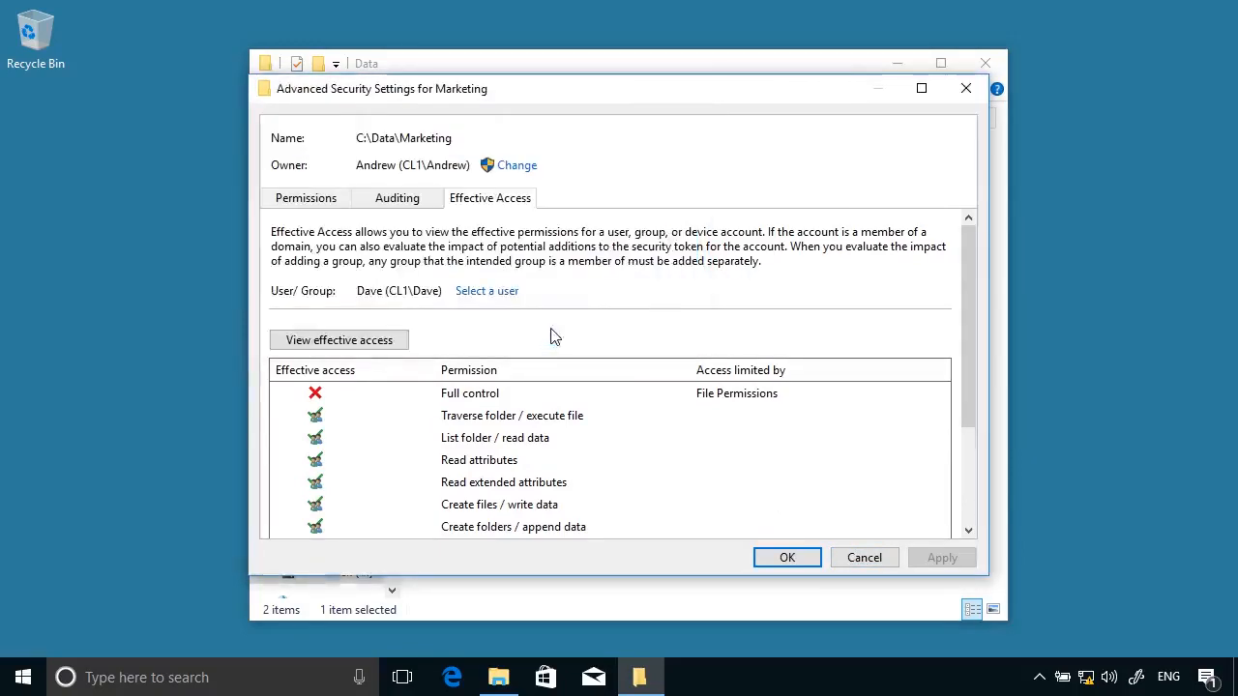
{"action": "left_click", "coordinate": [387, 344]}
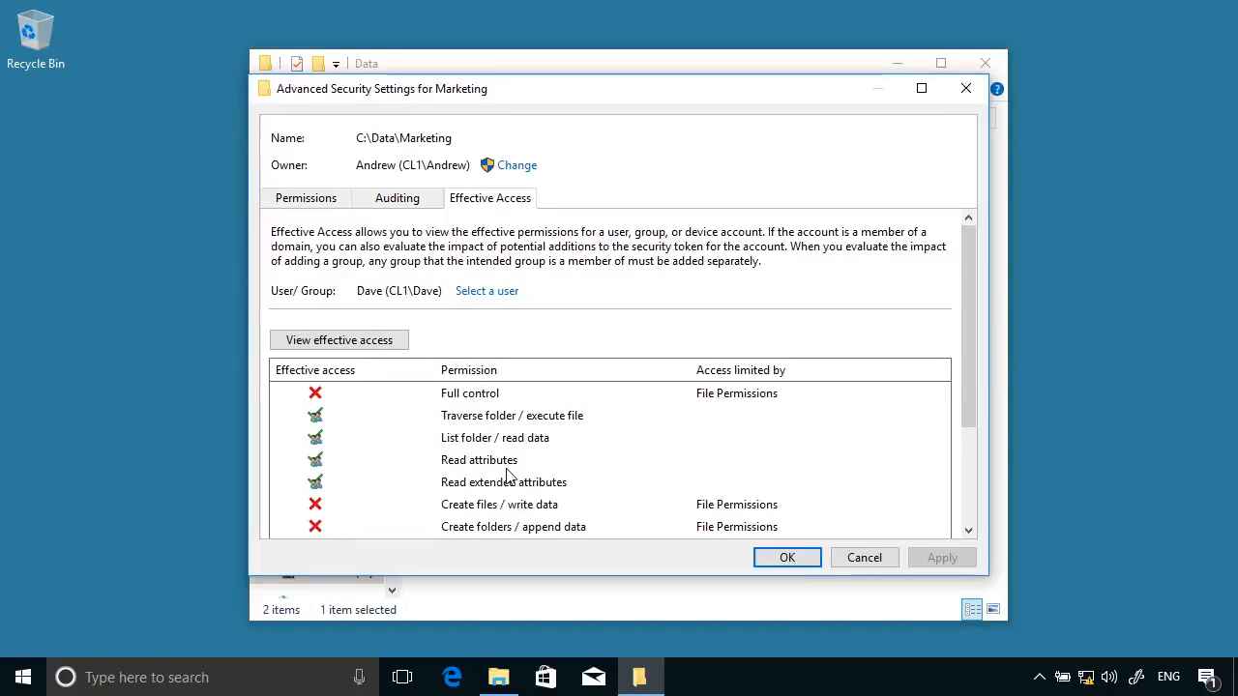
{"action": "left_click_drag", "start_coordinate": [971, 408], "coordinate": [948, 368]}
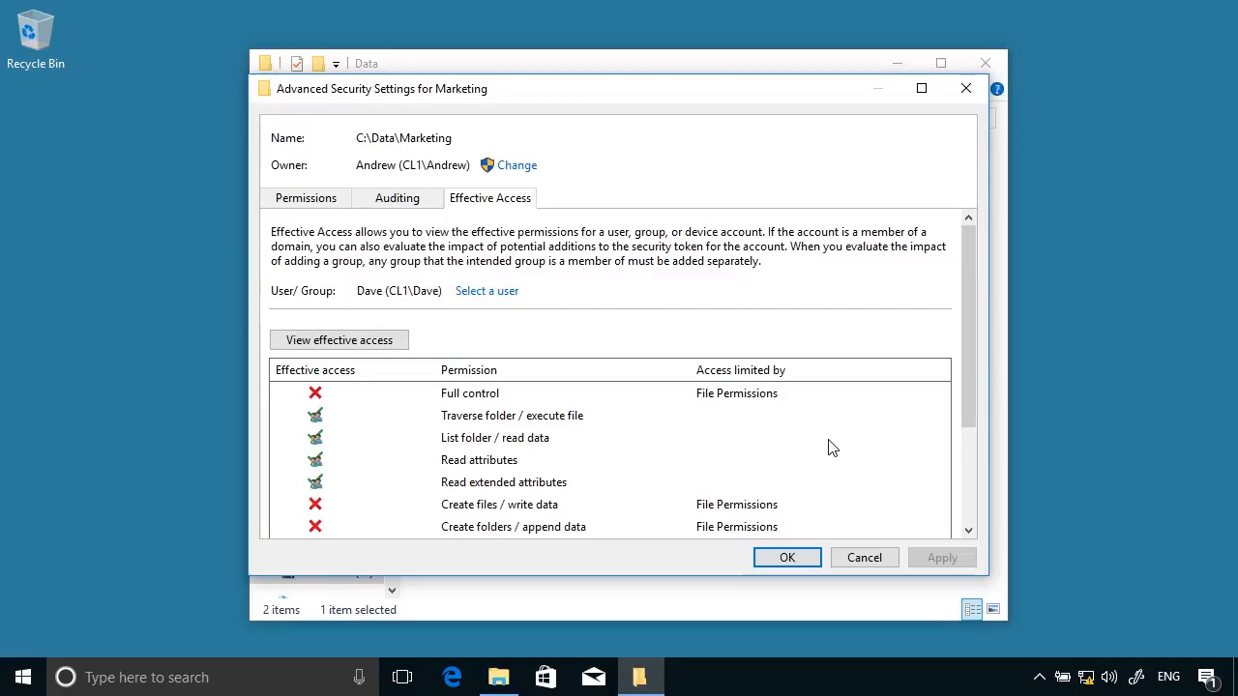
{"action": "left_click", "coordinate": [801, 563]}
{"action": "left_click", "coordinate": [514, 532]}
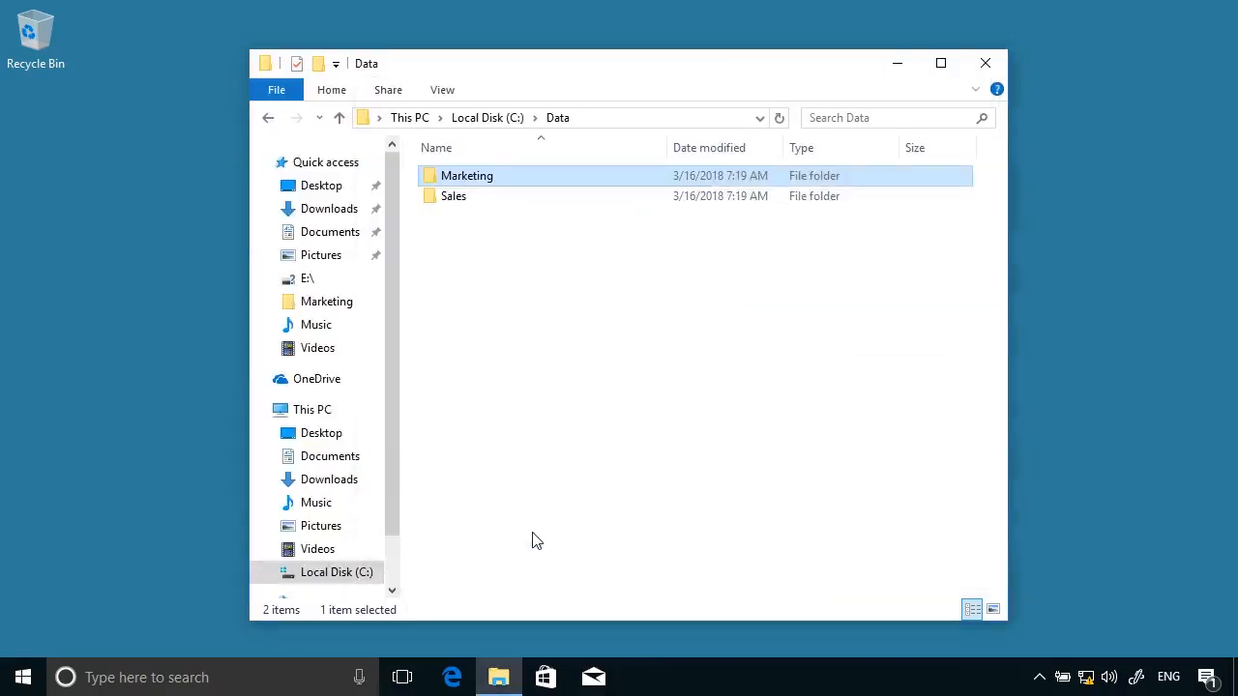